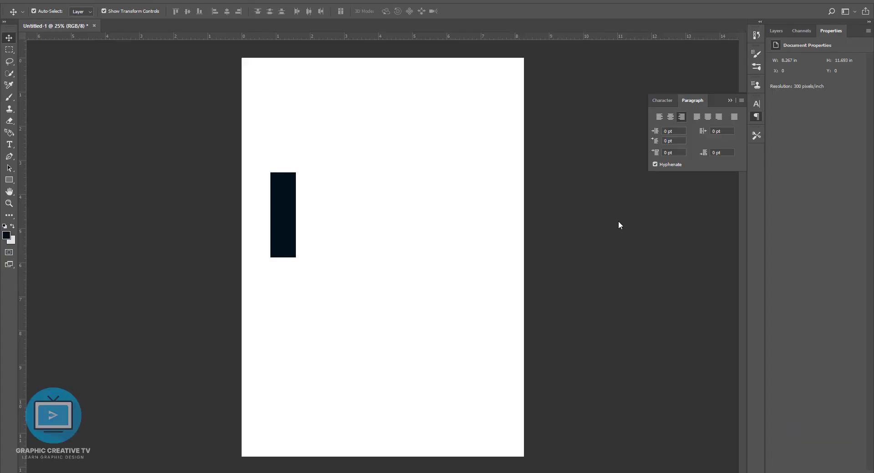
Align the dark rectangle to the page's left edge and place a vertical guide at its right edge
click(291, 236)
key(ctrl+a)
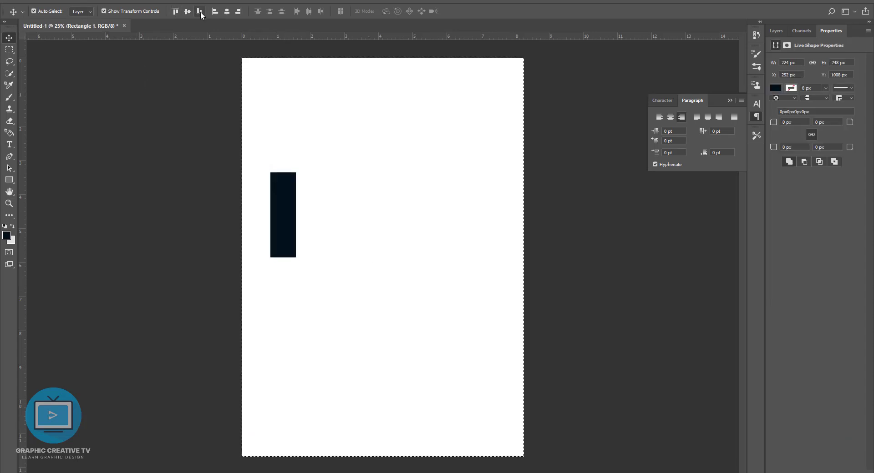
click(214, 11)
drag(26, 221, 267, 213)
Turn View > Show Extras on, clear the selection, then hide the extras again
click(173, 2)
mouse_move(205, 151)
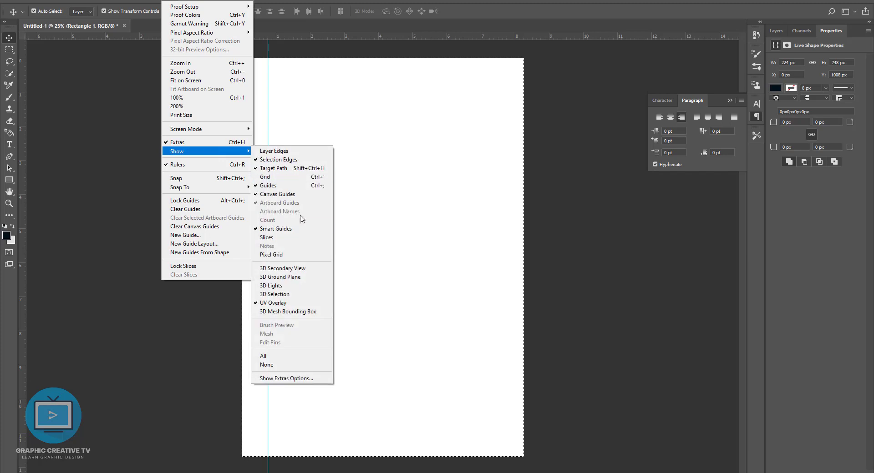
click(278, 358)
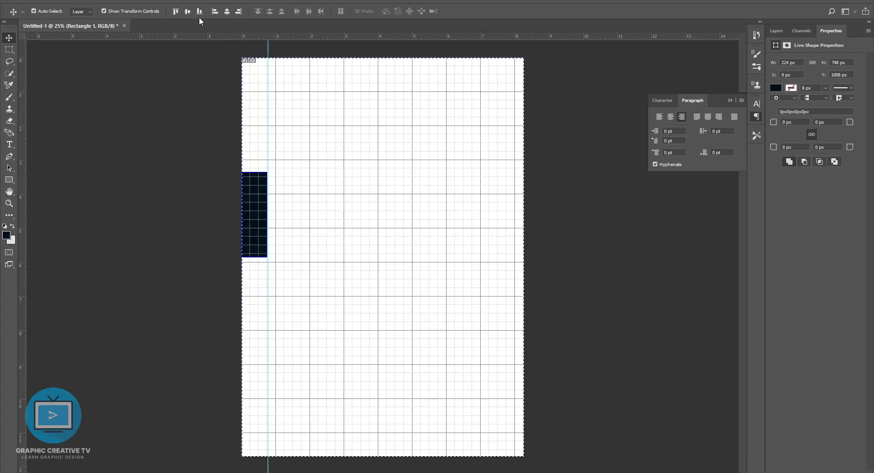
key(ctrl+d)
click(399, 255)
click(173, 3)
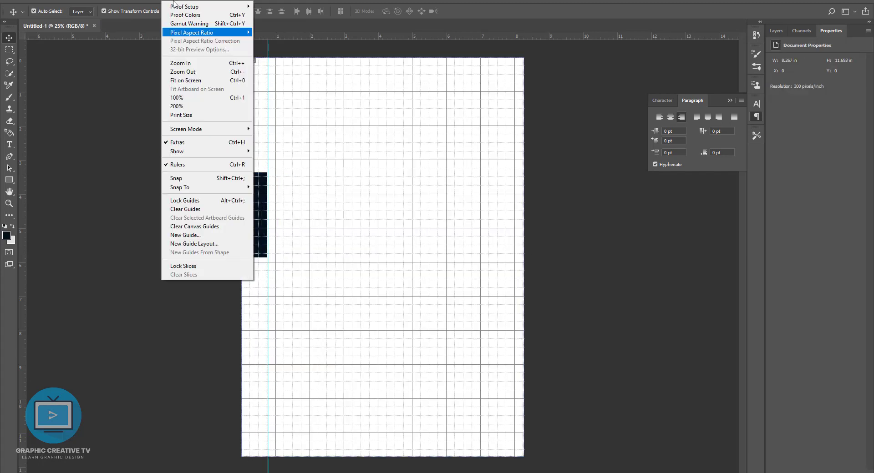
click(267, 365)
click(173, 2)
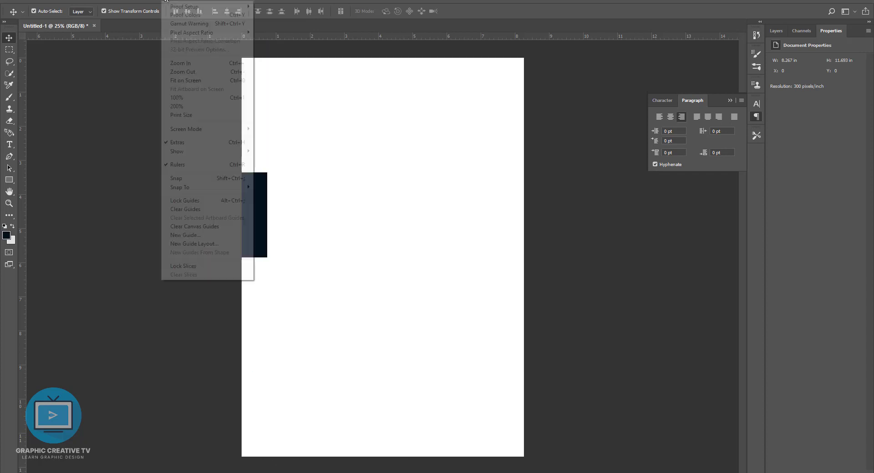
Align the rectangle to the page's right edge and place a vertical guide at its left edge
click(275, 231)
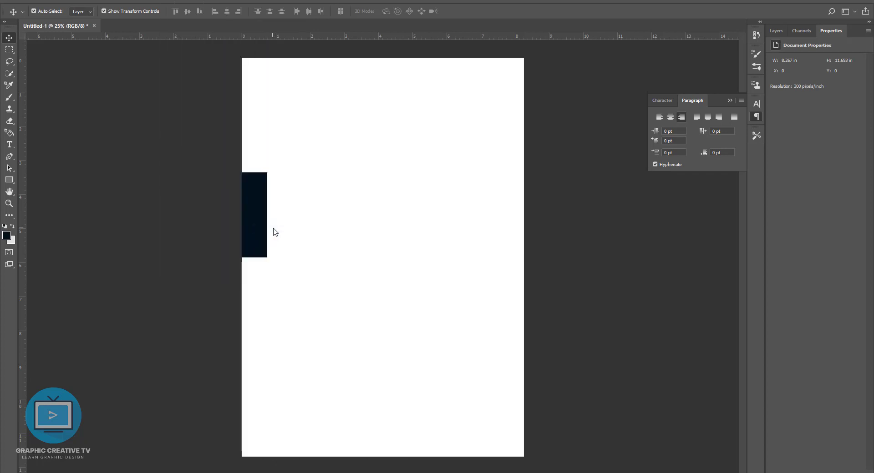
mouse_move(273, 230)
mouse_down()
mouse_move(314, 200)
mouse_move(273, 230)
mouse_up()
mouse_move(20, 217)
mouse_down()
mouse_move(283, 217)
mouse_move(267, 217)
mouse_up()
click(258, 225)
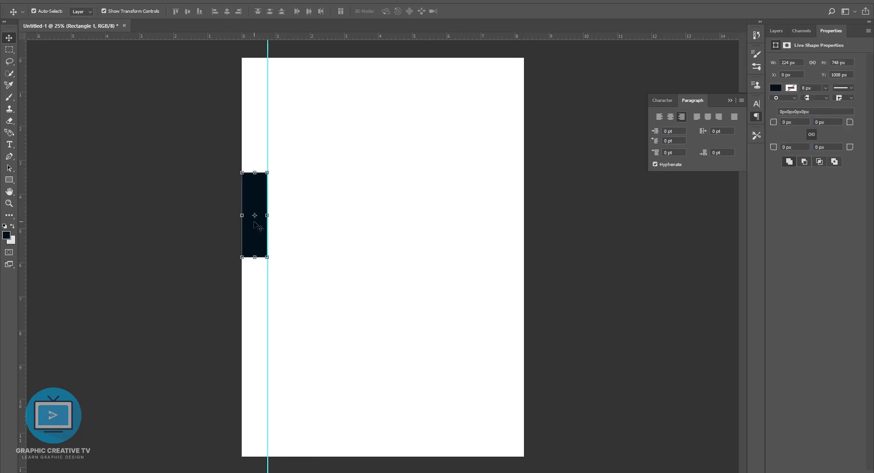
click(242, 13)
mouse_move(462, 258)
mouse_down()
mouse_move(499, 228)
mouse_move(414, 248)
mouse_up()
Rotate the rectangle horizontal, align it to the top, and guide its bottom edge
key(ctrl+t)
drag(424, 276, 508, 200)
key(Return)
key(ctrl+a)
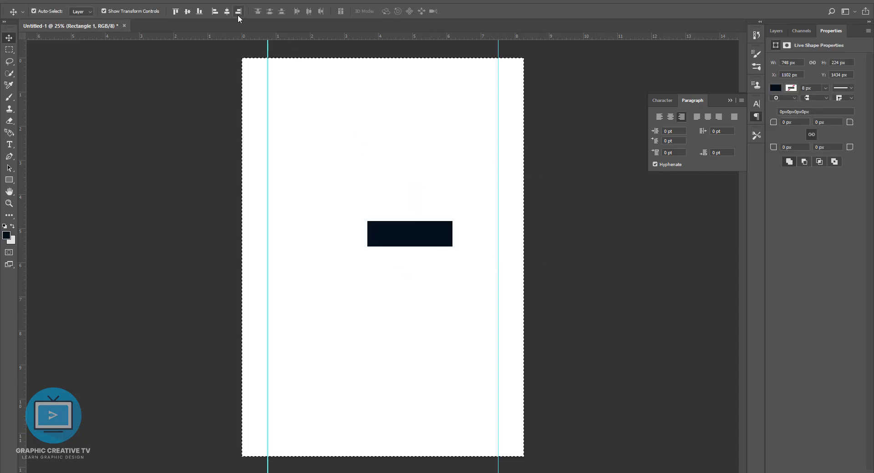
click(175, 11)
key(ctrl+d)
drag(391, 38, 447, 83)
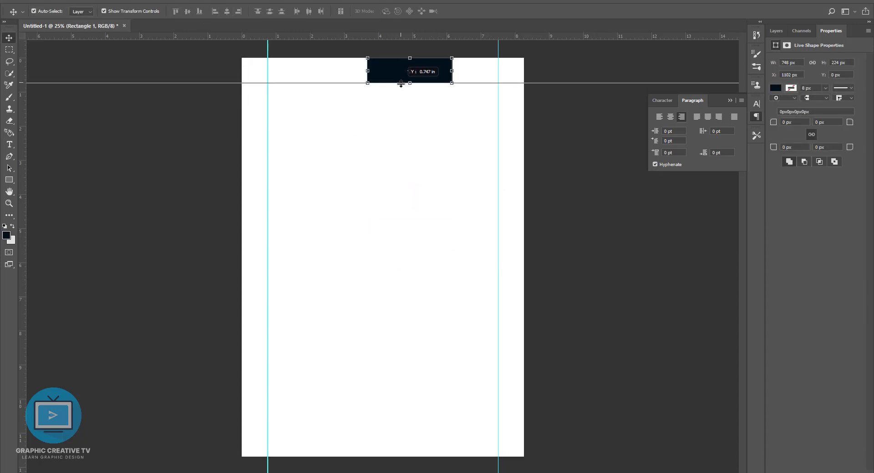
Align the rectangle to the bottom, guide its top edge, then delete it
click(199, 11)
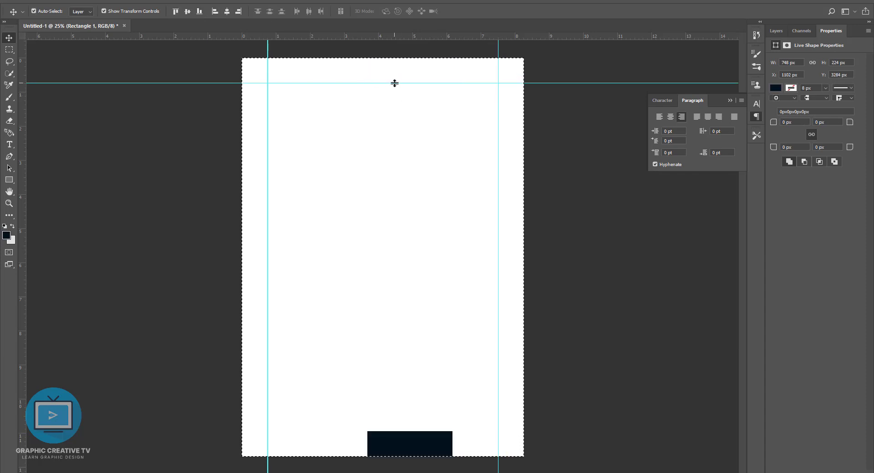
drag(397, 38, 397, 432)
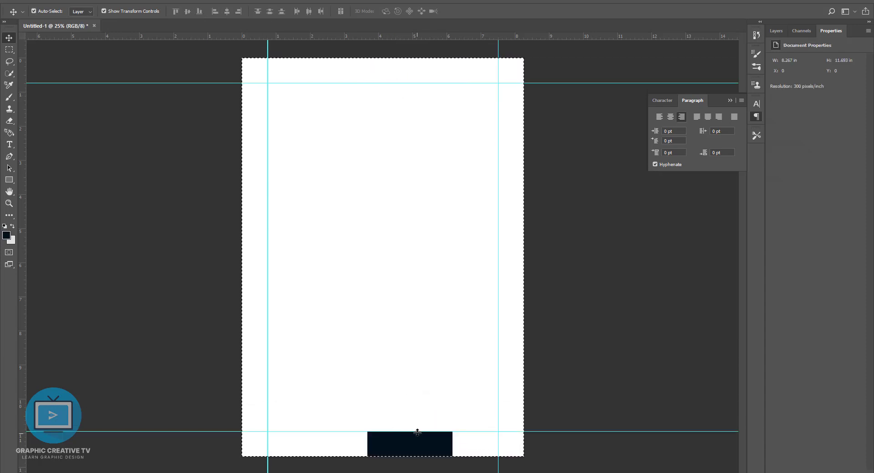
key(Delete)
Make the athletic photo layer visible and enlarge it slightly
click(775, 30)
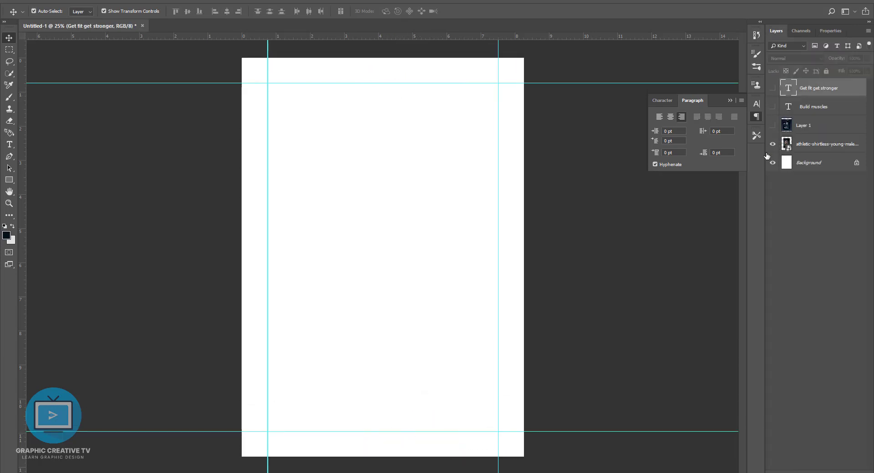
click(772, 144)
drag(480, 102, 478, 98)
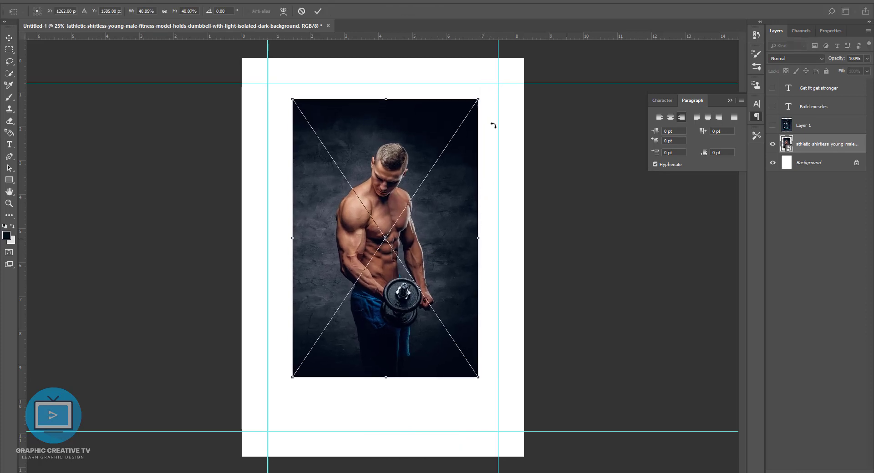
click(92, 271)
Add Layer 2 above Background, filled with dark navy #020612 sampled from the photo
click(813, 164)
key(shift+ctrl+n)
key(Return)
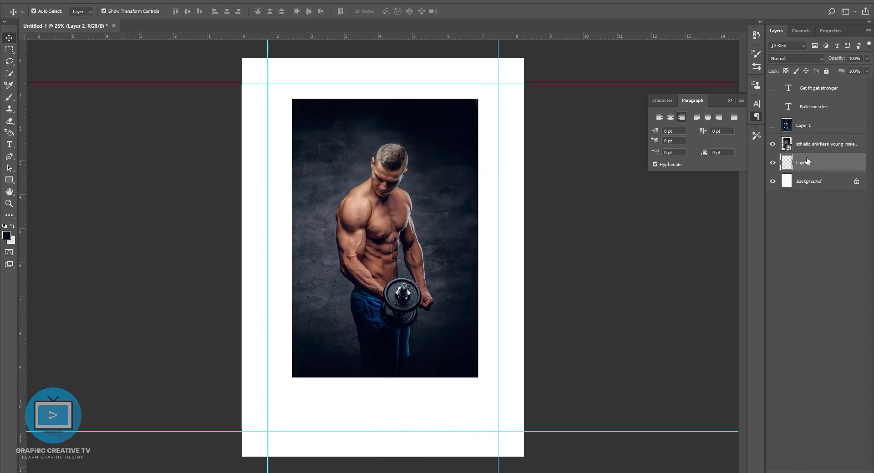
key(ctrl+BackSpace)
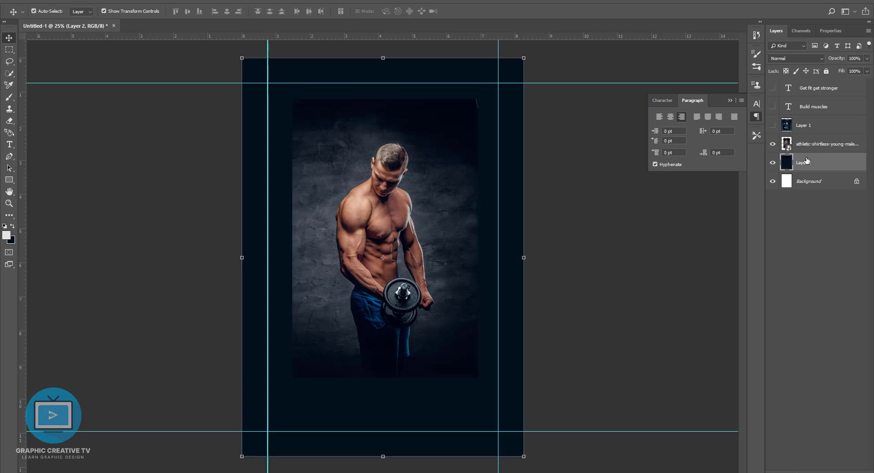
click(464, 348)
click(12, 239)
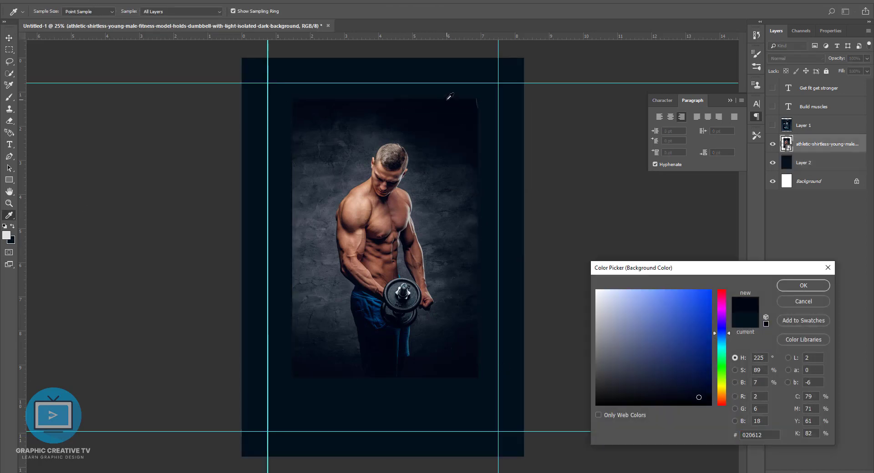
click(805, 288)
click(806, 162)
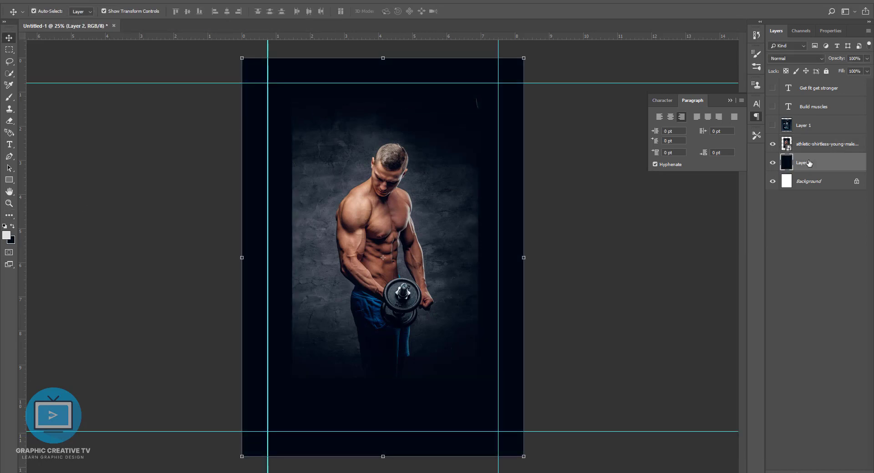
key(ctrl+BackSpace)
Add a layer mask to the photo and set up the brush with swapped colours
click(462, 224)
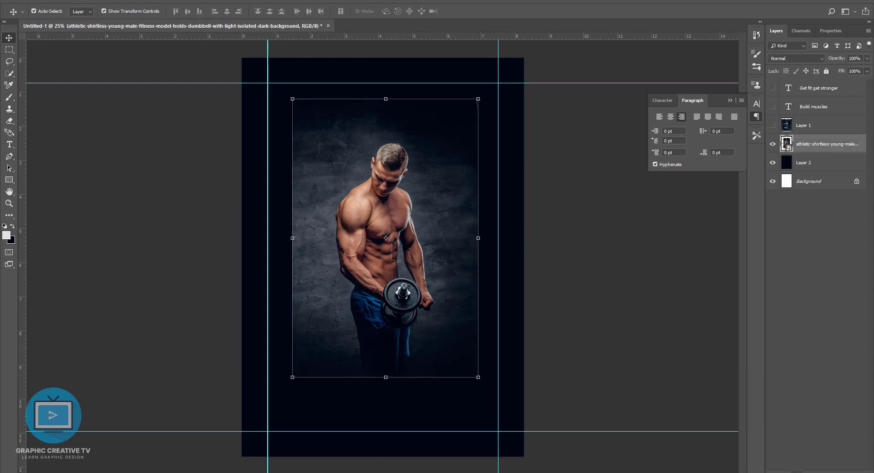
click(804, 469)
key(b)
key(x)
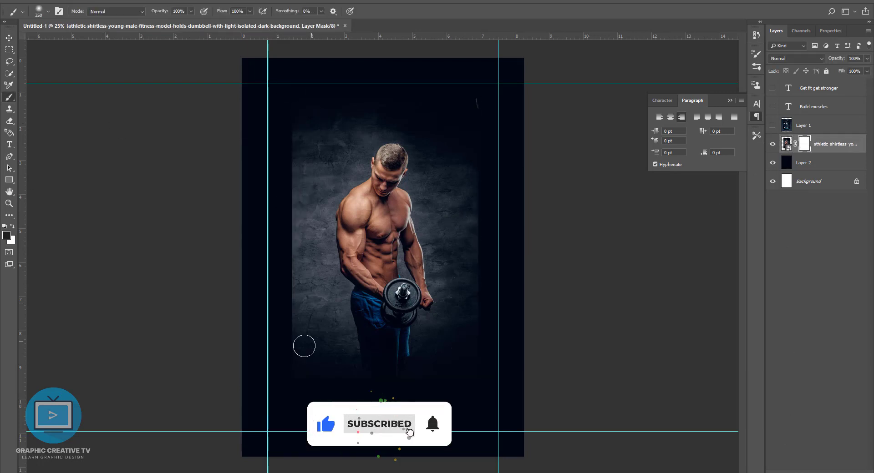
Brush out the photo's hard left edge on its mask and browse the brush presets
mouse_move(282, 100)
mouse_down()
mouse_move(267, 387)
mouse_move(289, 197)
mouse_up()
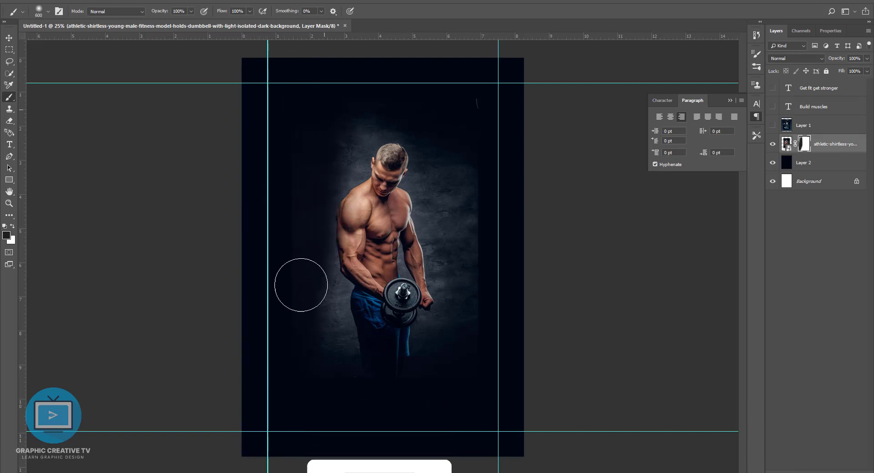
click(48, 11)
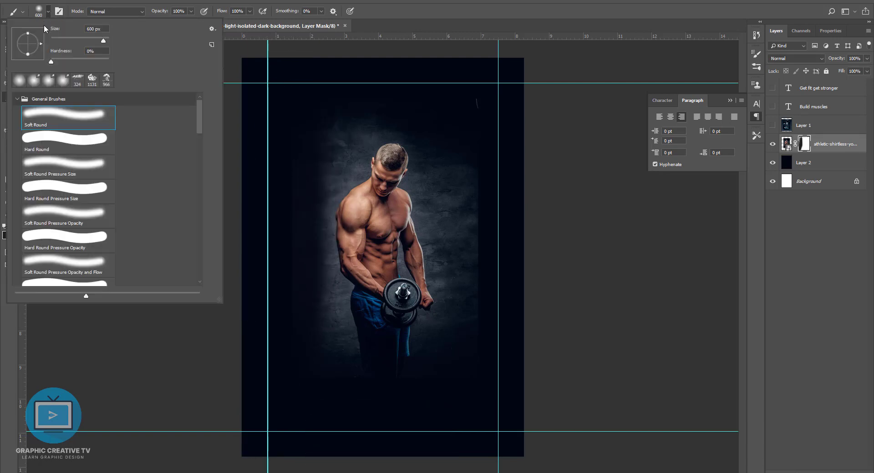
click(49, 14)
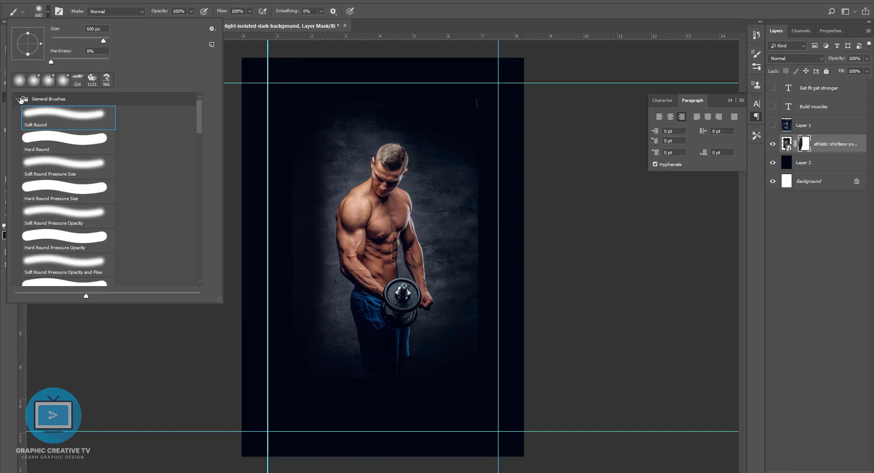
click(18, 99)
click(212, 29)
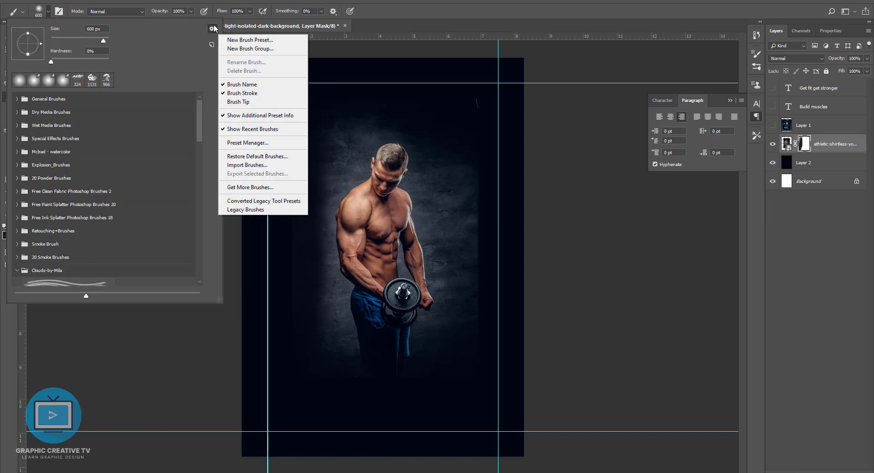
click(57, 31)
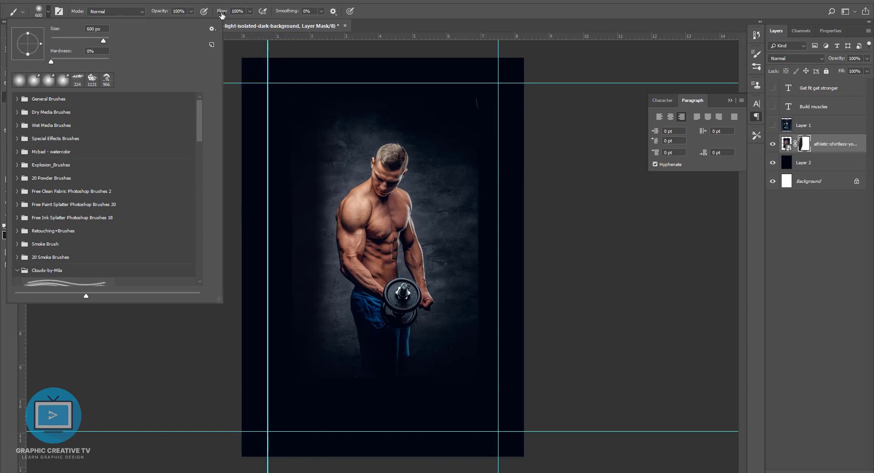
Delete the photo's layer mask and create a new layer above the photo
key(v)
click(104, 11)
drag(804, 144, 860, 469)
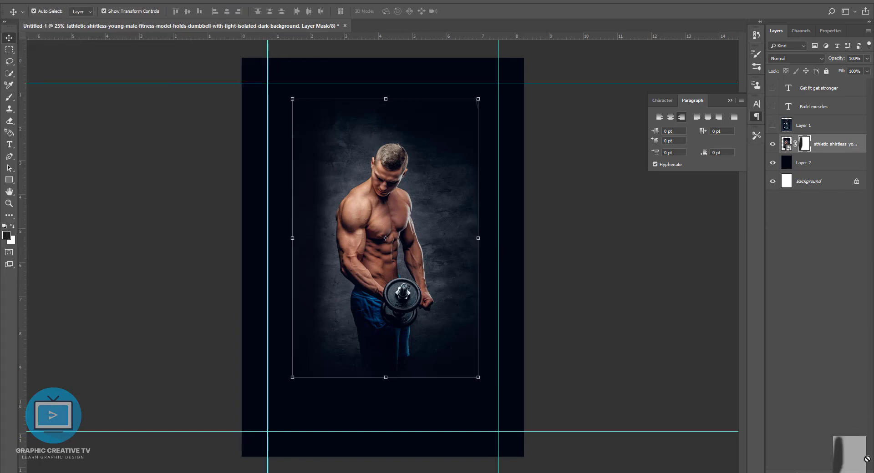
key(ctrl+shift+n)
Confirm Layer 3 and paint dark over the photo's left edge, the wall, and the man
key(Return)
key(b)
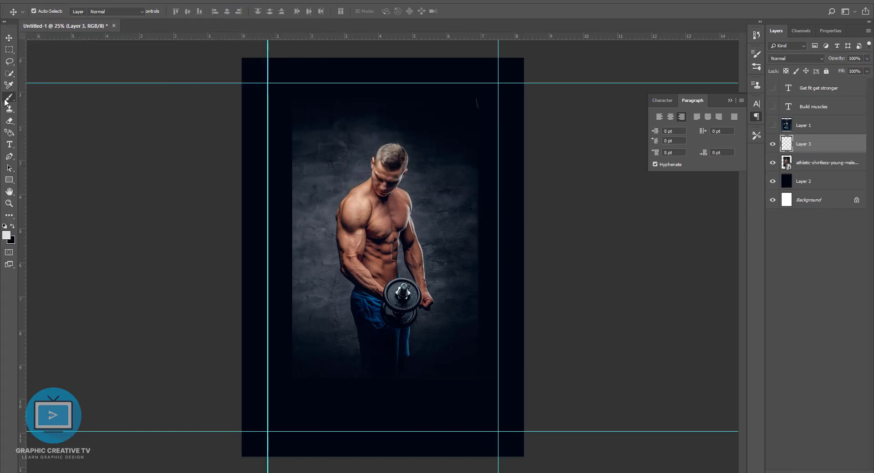
mouse_move(296, 125)
mouse_down()
mouse_move(279, 303)
mouse_move(280, 145)
mouse_move(321, 292)
mouse_up()
key(bracketright)
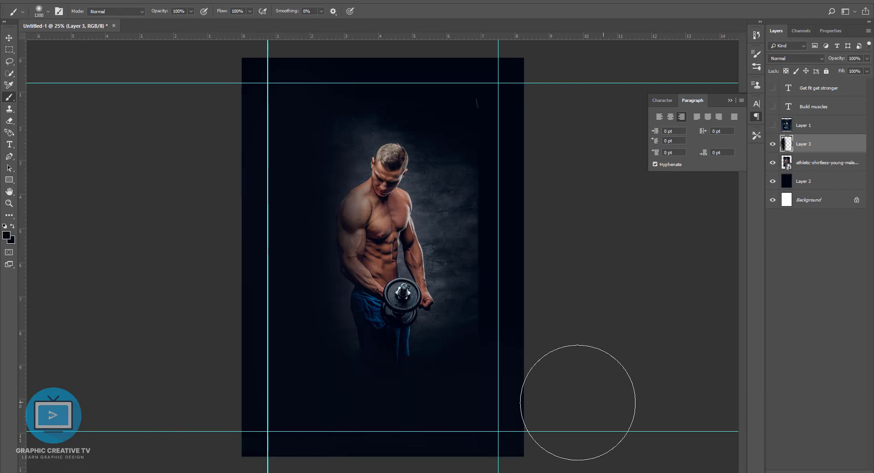
drag(520, 168, 482, 246)
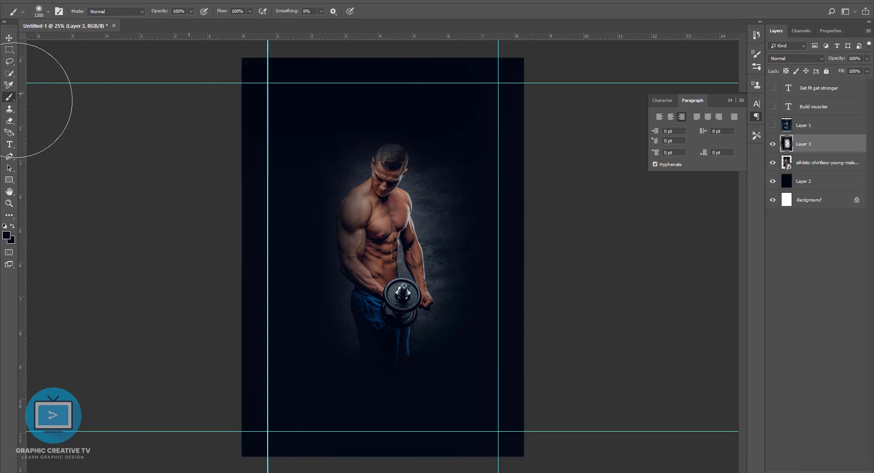
mouse_move(355, 192)
mouse_down()
mouse_move(318, 332)
mouse_move(449, 273)
mouse_up()
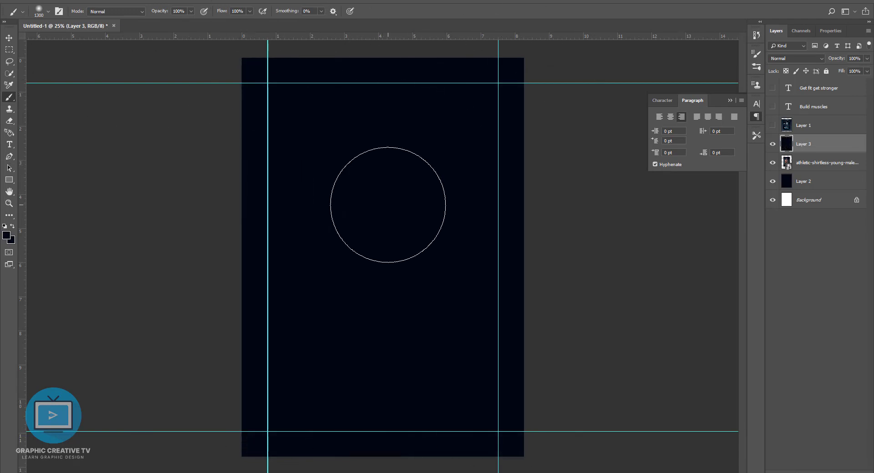
Softly erase the overlay over the man's upper body and repaint the left background dark
key(e)
key(bracketright)
key(bracketright)
key(bracketright)
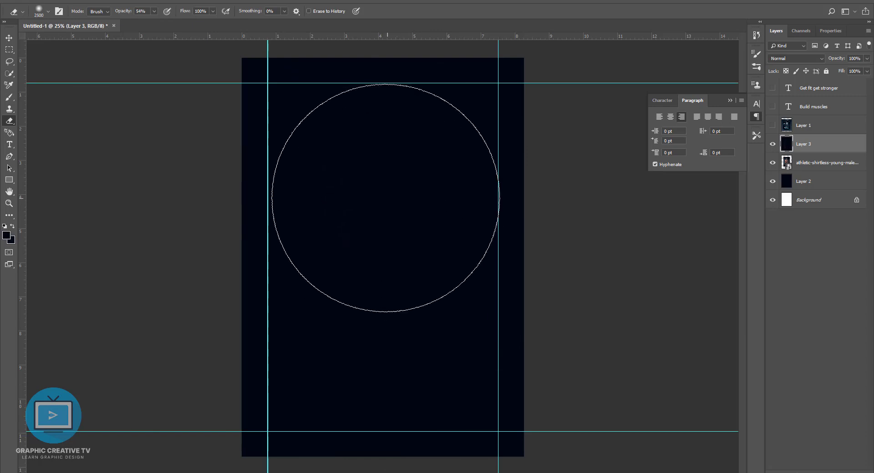
click(385, 214)
key(ctrl+z)
key(bracketleft)
key(bracketleft)
key(bracketleft)
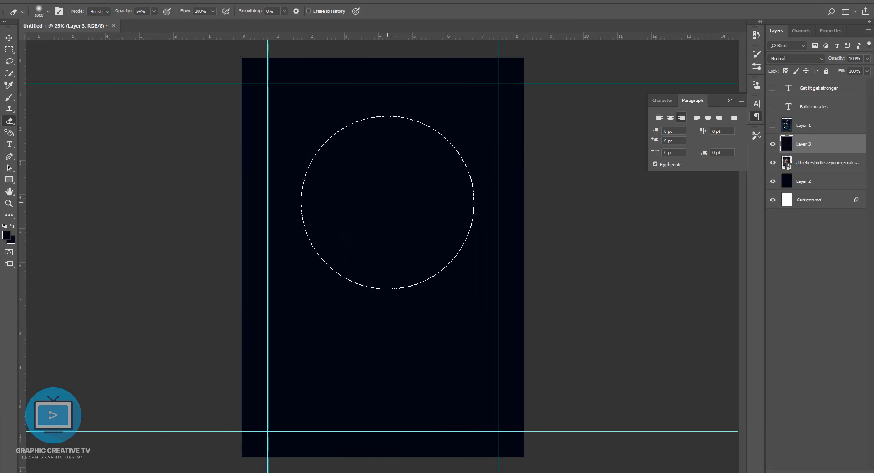
click(388, 203)
key(bracketleft)
key(bracketleft)
key(bracketleft)
mouse_move(387, 246)
mouse_down()
mouse_move(387, 182)
mouse_move(371, 273)
mouse_move(381, 282)
mouse_up()
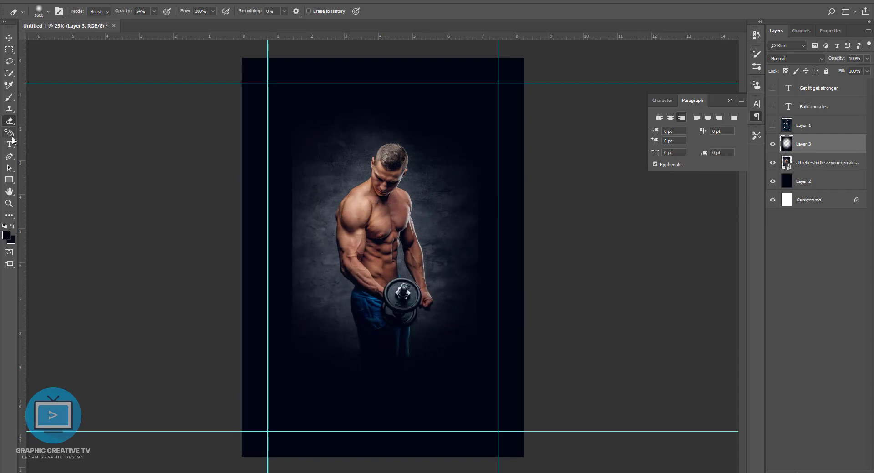
key(b)
drag(259, 172, 260, 228)
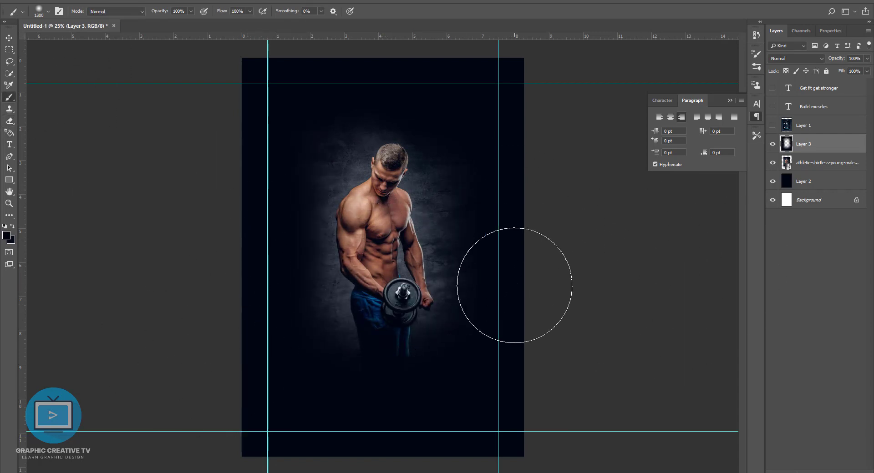
Apply monochromatic Add Noise at a low amount (about 15.84%) to the Layer 3 vignette
key(v)
click(178, 0)
mouse_move(146, 125)
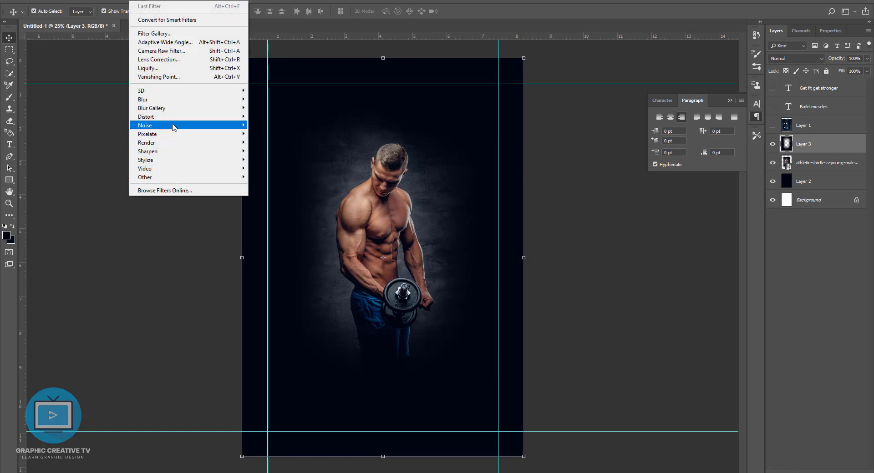
click(273, 125)
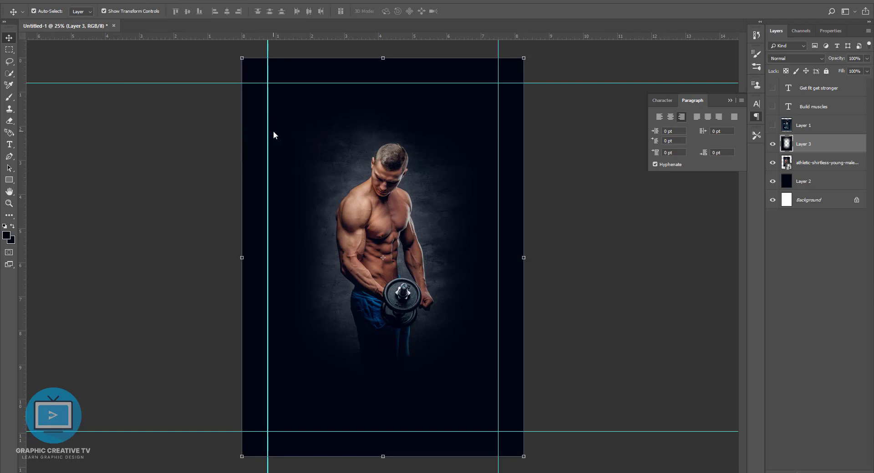
click(169, 1)
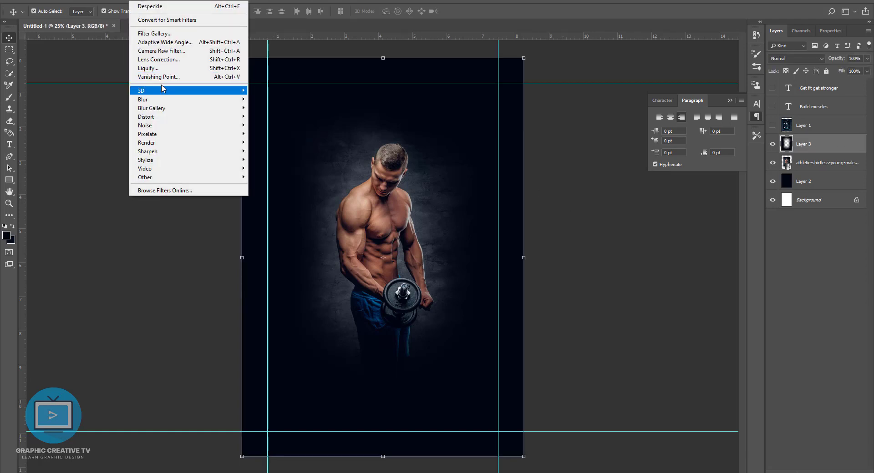
click(273, 122)
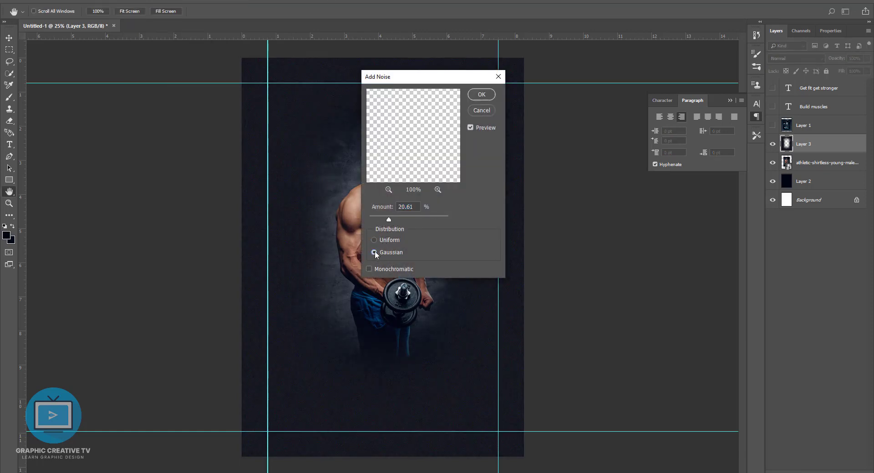
click(369, 268)
drag(388, 219, 381, 219)
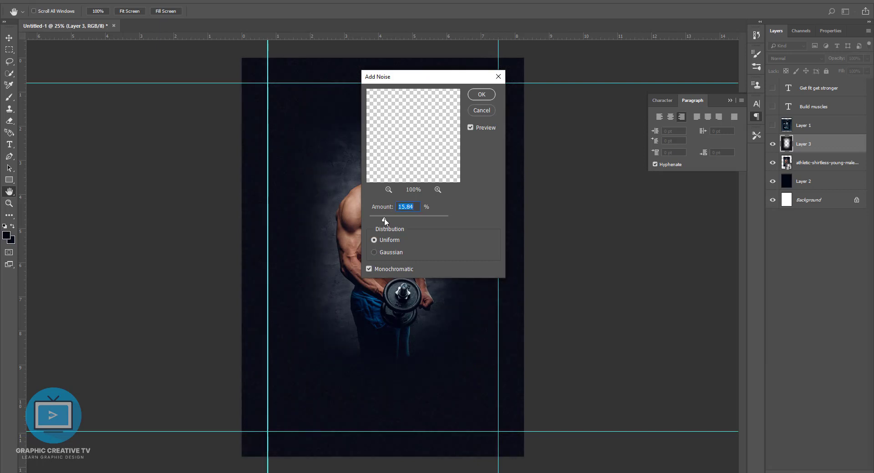
click(481, 94)
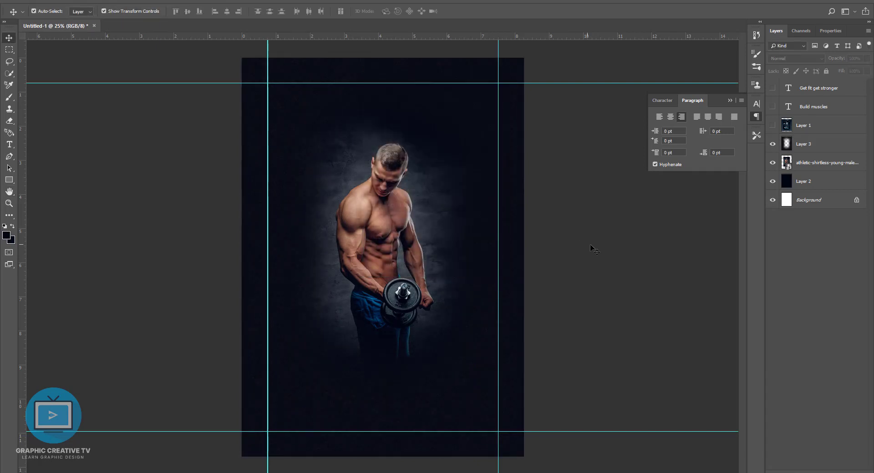
Duplicate the man photo above Layer 3 and scale the copy up to fill the poster
click(803, 165)
click(829, 164)
key(ctrl+j)
drag(829, 165, 822, 141)
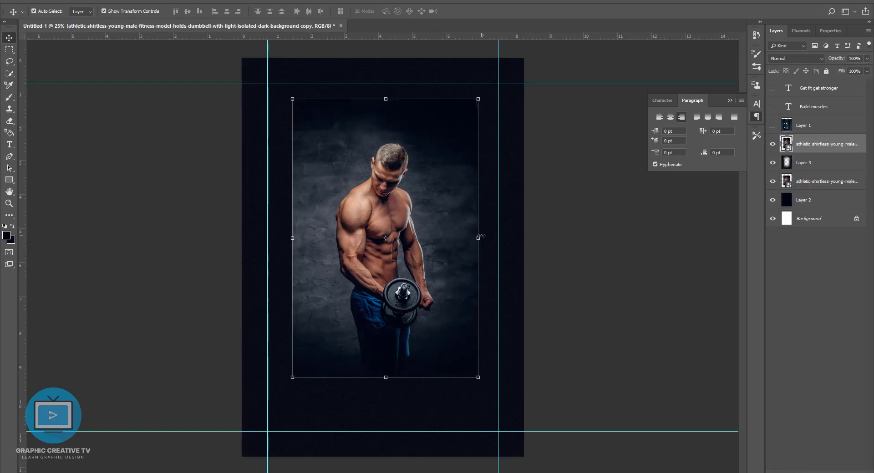
key(ctrl+t)
drag(478, 99, 562, 26)
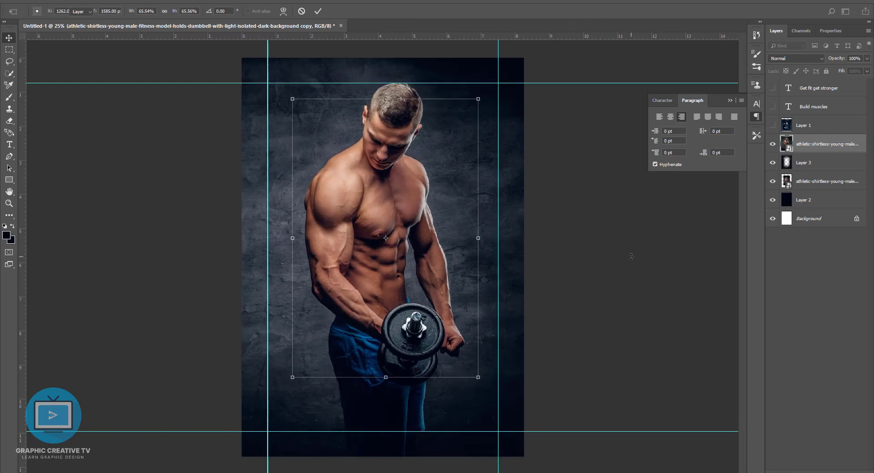
key(Return)
Paint on the photo copy, then move a copy right and flip it horizontally
key(b)
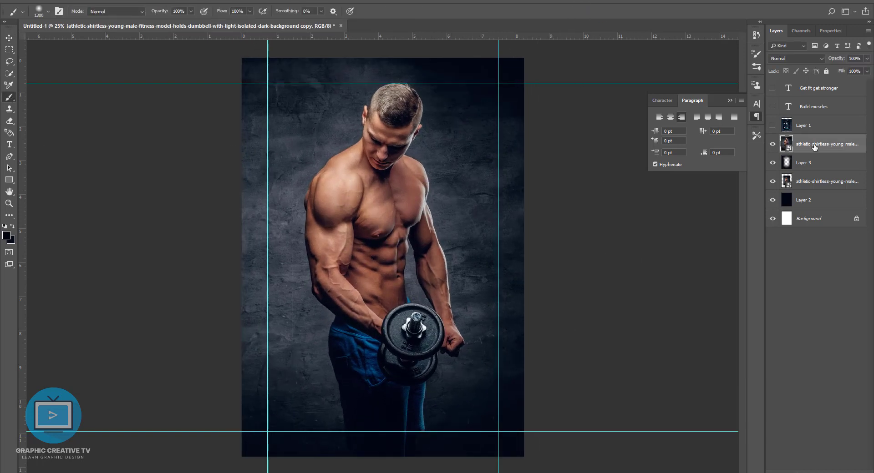
mouse_move(415, 195)
mouse_down()
mouse_move(390, 321)
mouse_move(347, 203)
mouse_move(406, 261)
mouse_up()
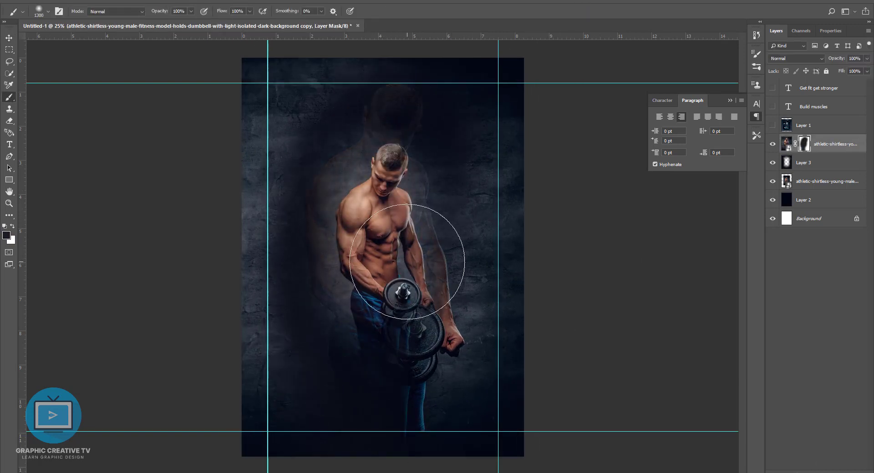
key(Return)
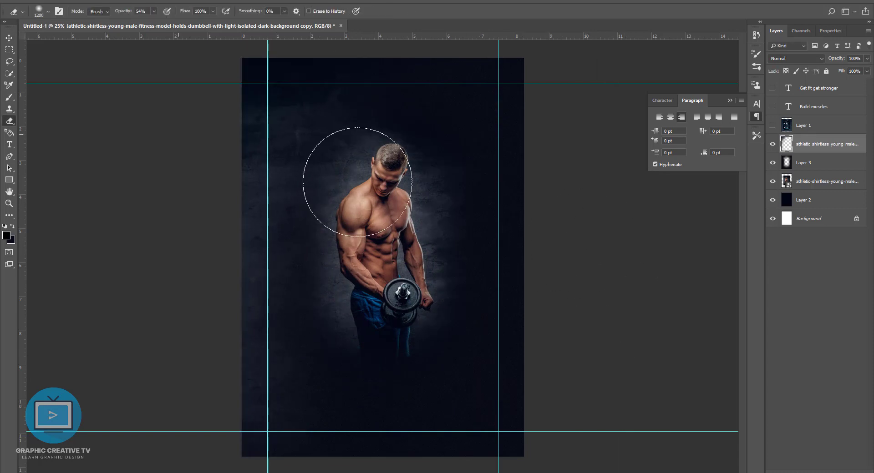
key(v)
drag(258, 172, 440, 171)
key(ctrl+t)
right_click(417, 146)
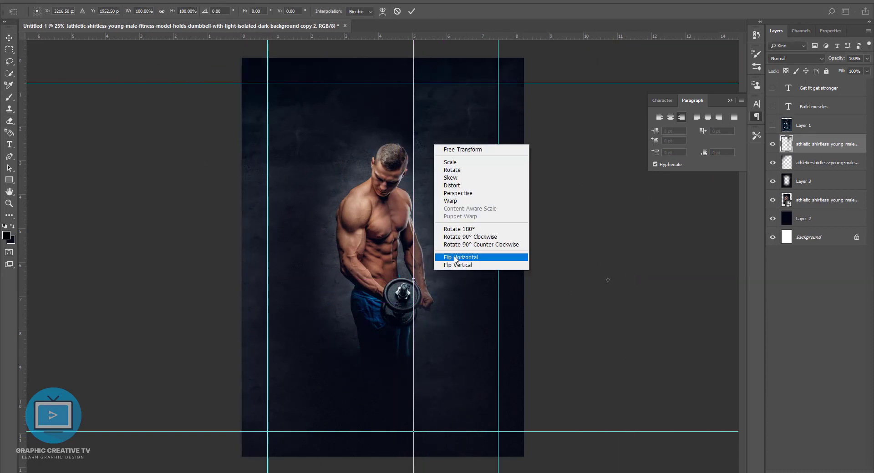
click(433, 256)
Nudge the flipped copy left with Shift+arrow keys and confirm its position
key(shift+Left)
key(shift+Left)
key(shift+Left)
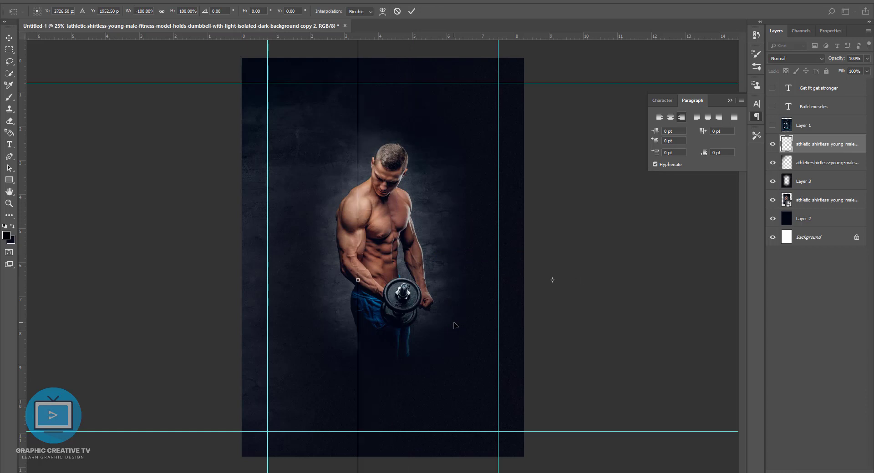
key(shift+Left)
key(shift+Left)
key(shift+Left)
key(shift+Left)
key(shift+Left)
key(shift+Left)
key(shift+Left)
key(shift+Left)
key(shift+Left)
key(shift+Left)
key(shift+Left)
key(shift+Left)
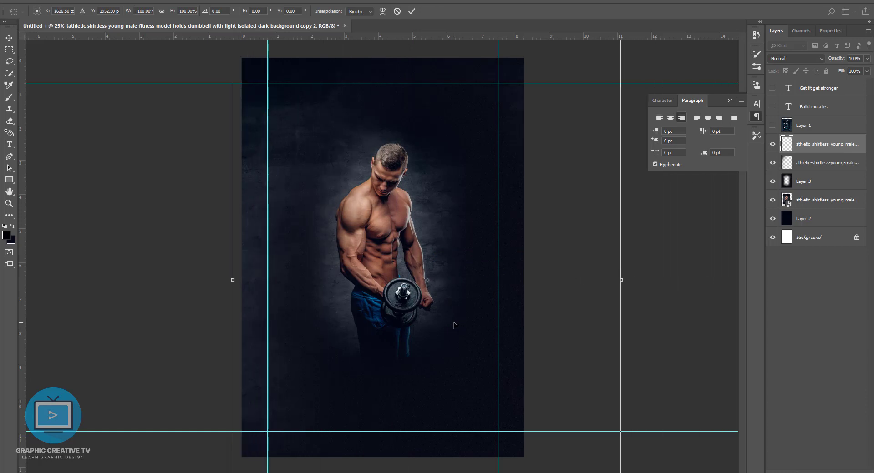
key(shift+Left)
key(shift+Left)
key(shift+Left)
key(shift+Left)
key(shift+Left)
key(shift+Left)
key(shift+Left)
key(shift+Left)
key(shift+Left)
key(shift+Left)
key(shift+Left)
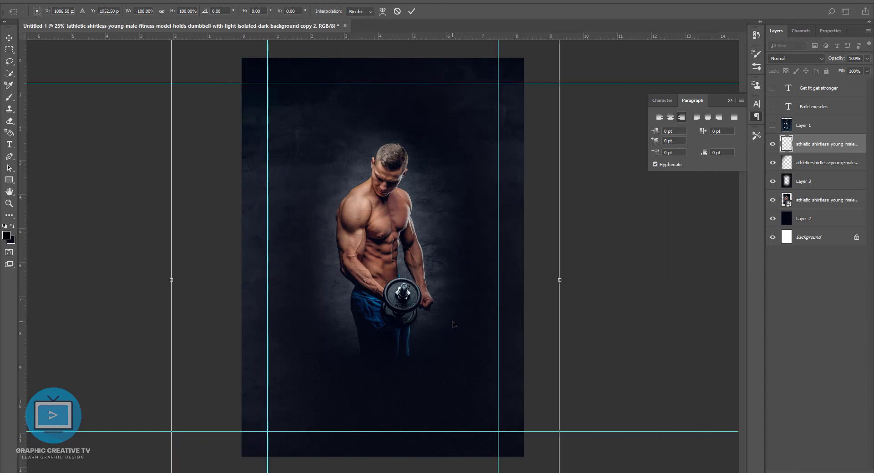
key(shift+Left)
key(shift+Left)
key(shift+Left)
key(shift+Left)
key(shift+Left)
key(shift+Left)
key(shift+Left)
key(shift+Left)
key(shift+Left)
key(shift+Left)
key(shift+Left)
key(shift+Left)
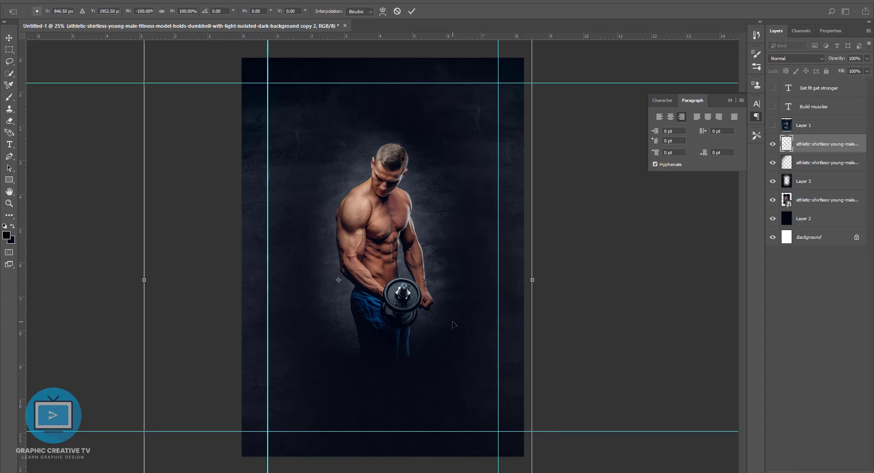
key(shift+Left)
key(shift+Left)
key(shift+Left)
key(shift+Left)
key(shift+Left)
key(shift+Left)
key(shift+Down)
key(shift+Down)
key(shift+Down)
key(shift+Right)
key(shift+Right)
key(shift+Right)
key(shift+Right)
key(shift+Right)
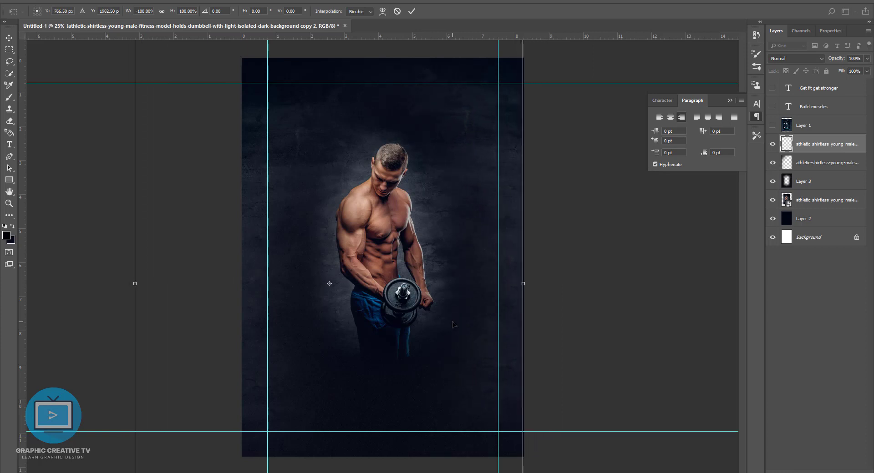
key(Return)
click(808, 182)
Erase more of the Layer 3 vignette around the man's shoulder with a smaller eraser
click(772, 181)
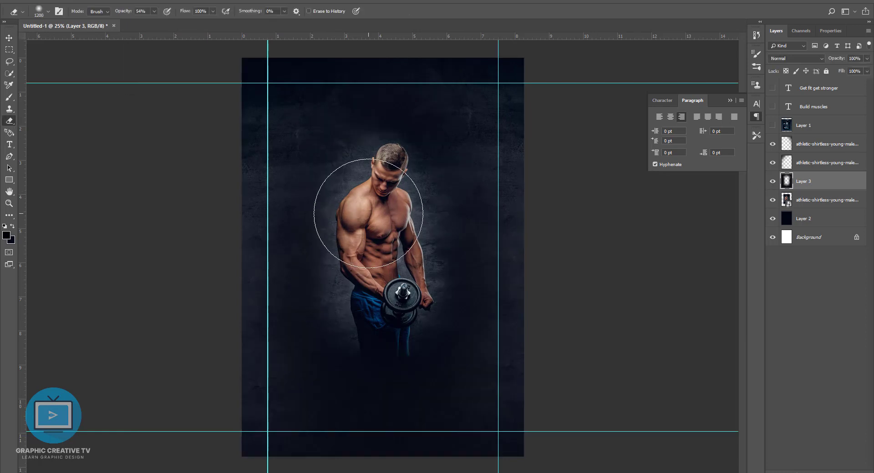
key(p)
key(b)
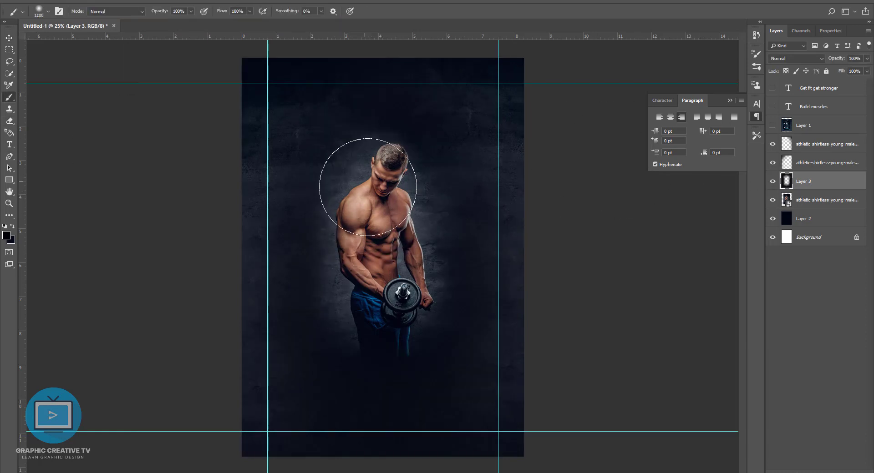
drag(367, 187, 461, 195)
key(ctrl+z)
key(e)
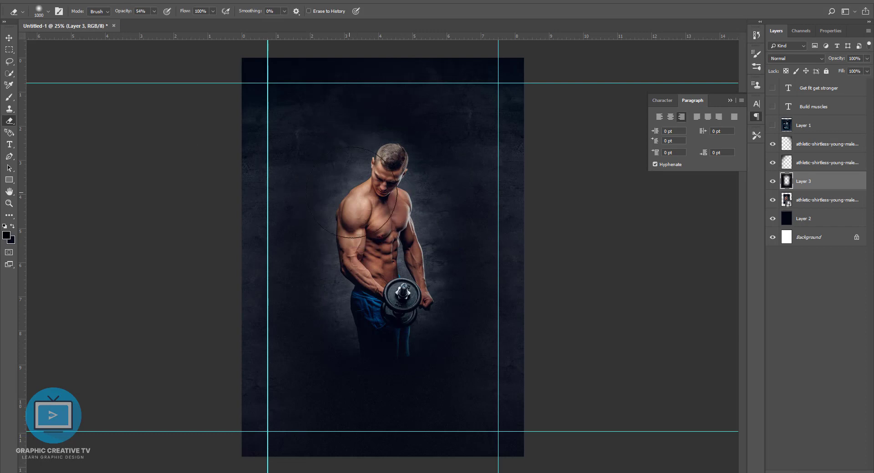
key(bracketleft)
key(bracketleft)
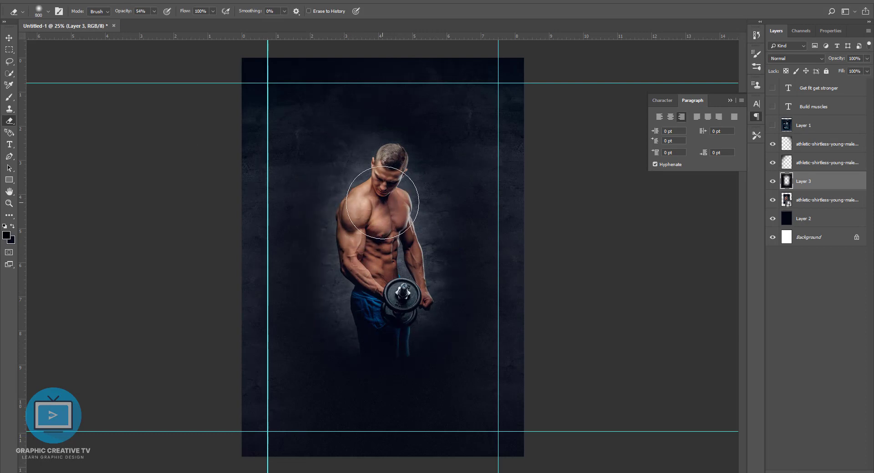
key(bracketleft)
key(bracketleft)
key(bracketleft)
drag(334, 201, 333, 261)
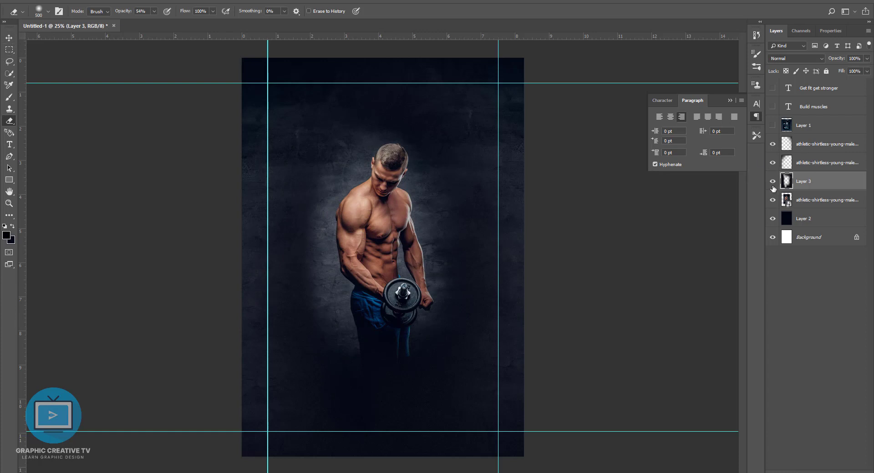
Paint black with a larger brush over the background right of the figure
key(b)
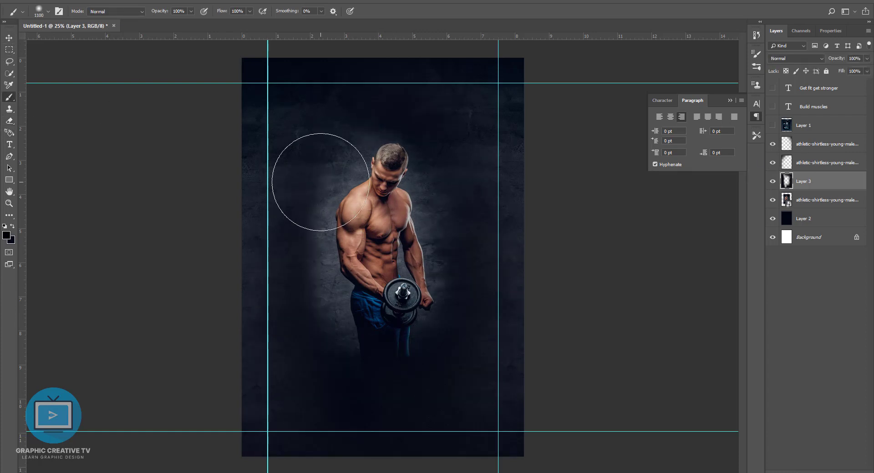
key(bracketright)
key(bracketright)
key(bracketright)
drag(514, 227, 528, 164)
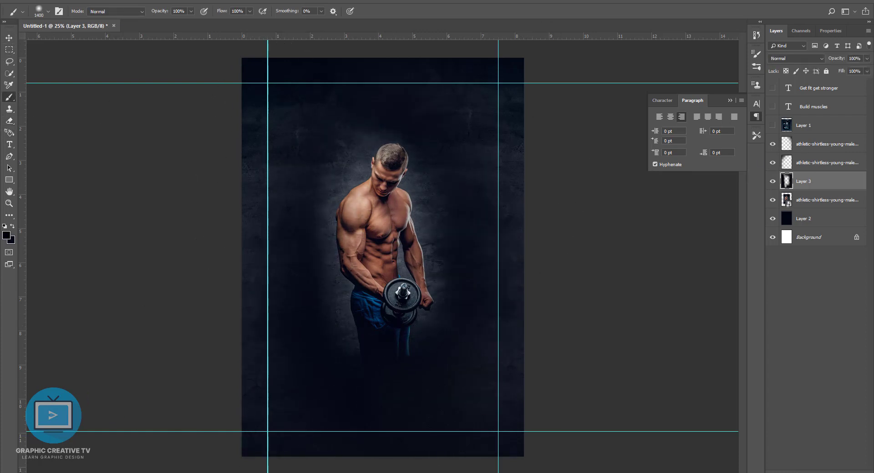
click(11, 39)
click(827, 163)
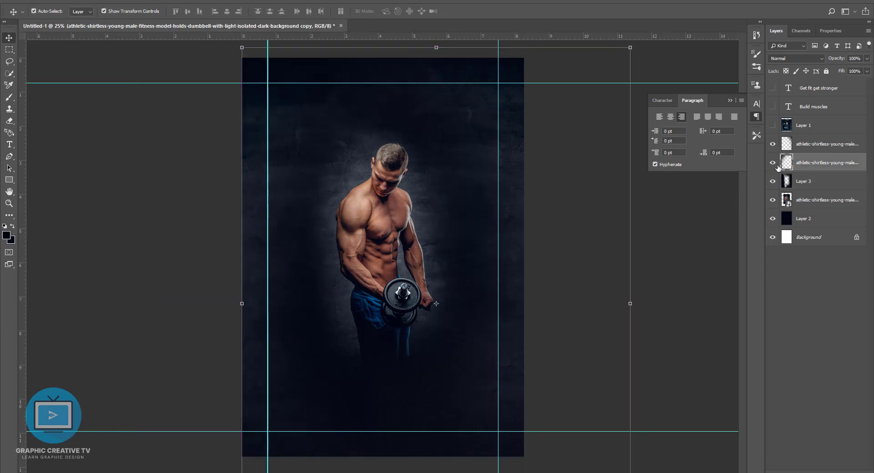
Select the man in the original photo, copy him to a new Layer 4, and move it up
click(772, 181)
click(459, 241)
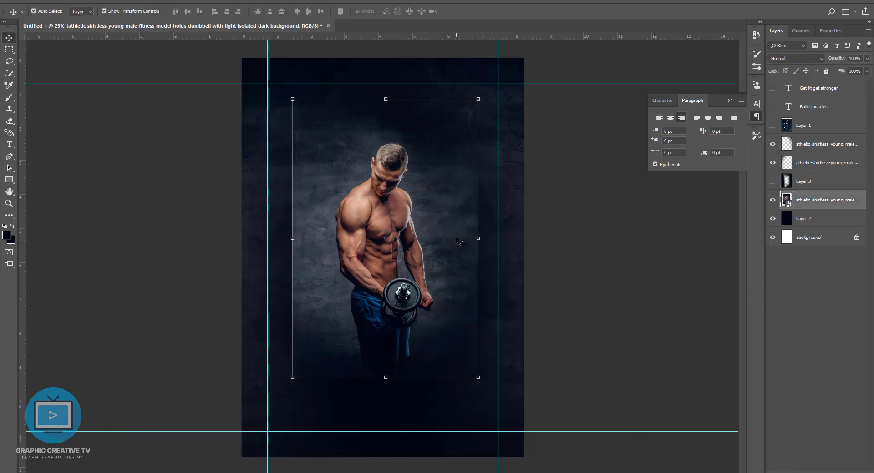
click(142, 2)
click(134, 107)
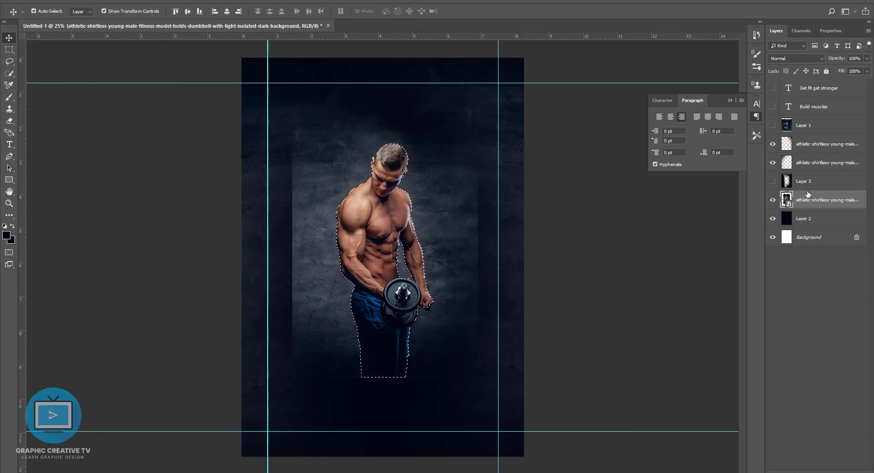
key(ctrl+j)
key(ctrl+bracketright)
key(ctrl+bracketright)
Add a layer mask to the base photo and paint black on it left of the man
click(469, 201)
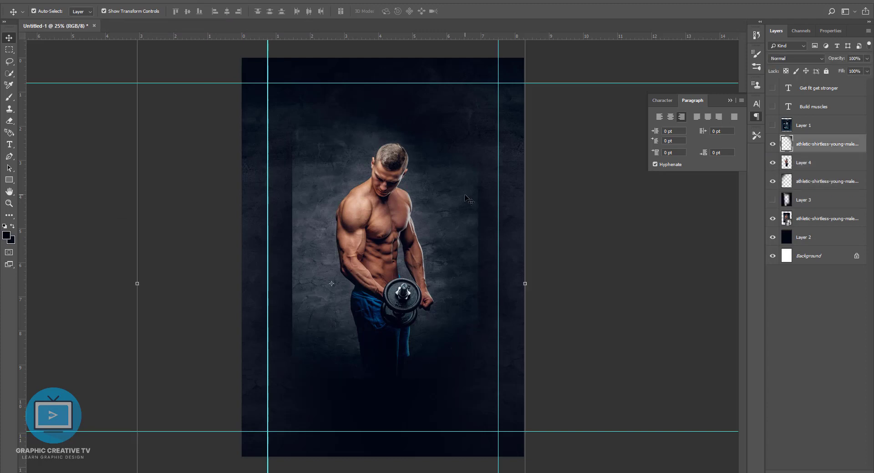
key(b)
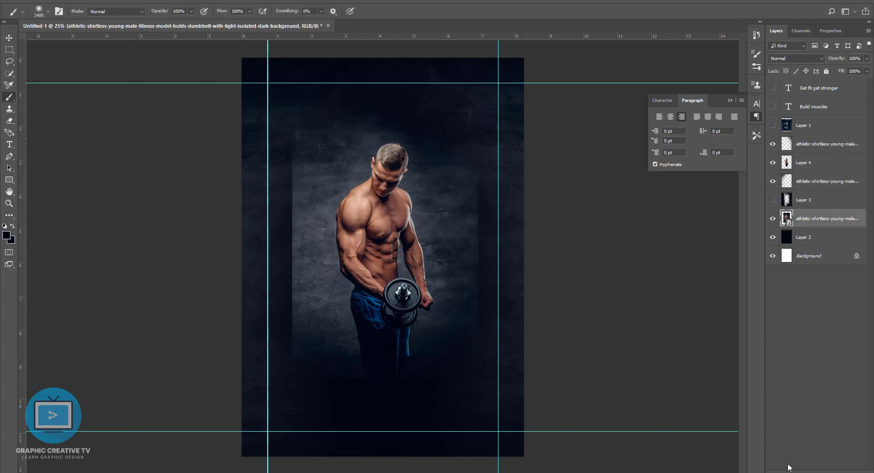
click(789, 468)
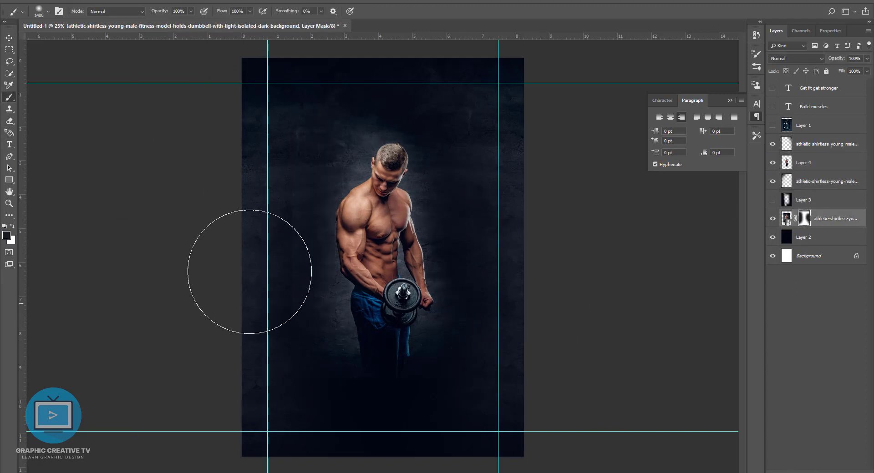
drag(267, 263, 230, 410)
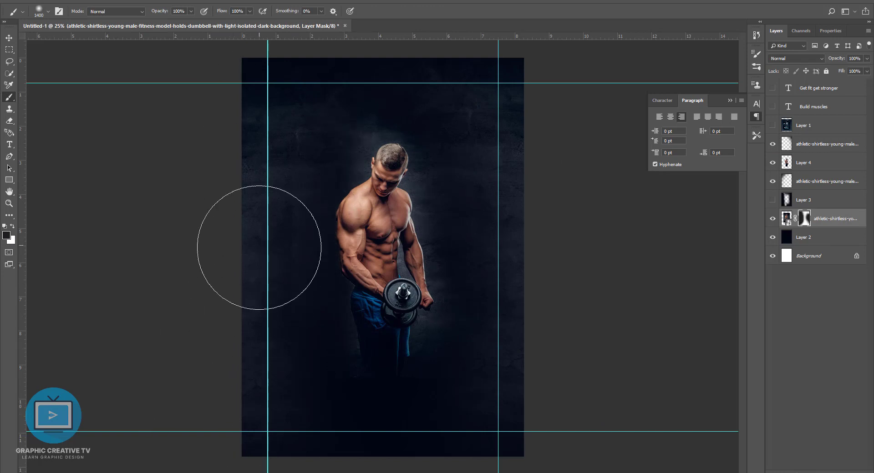
drag(460, 219, 460, 265)
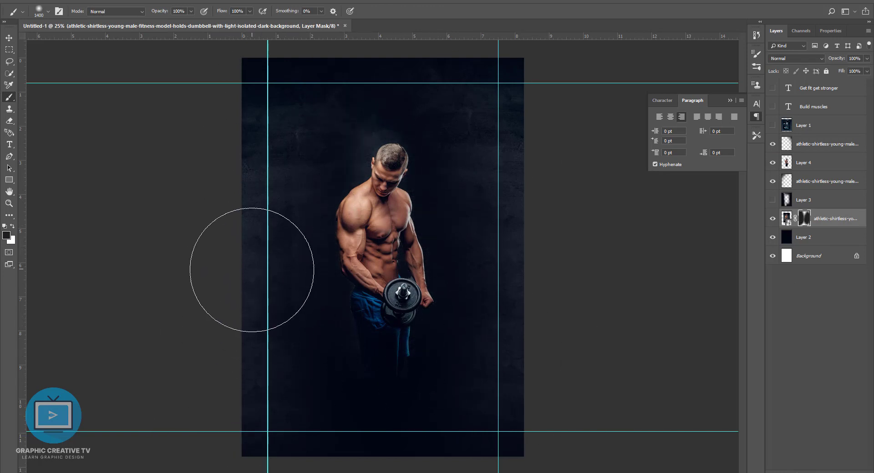
key(ctrl+z)
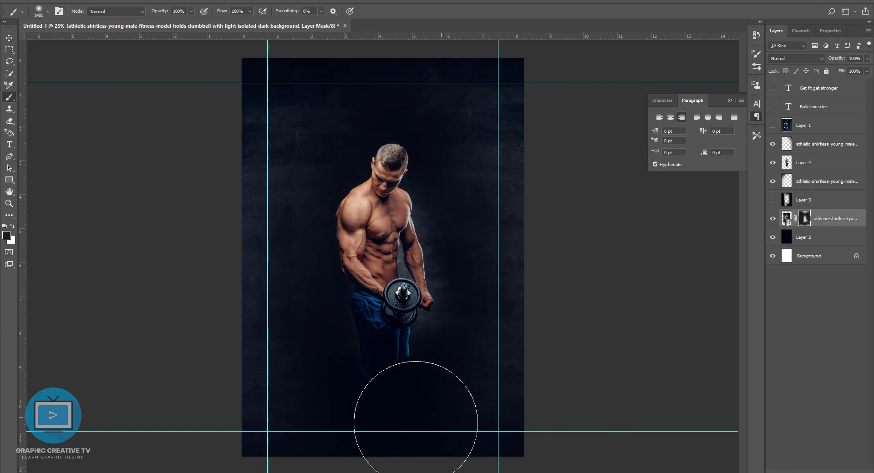
Select the athletic copy 2 layer and adjust layers in the Layers panel
click(9, 37)
click(803, 162)
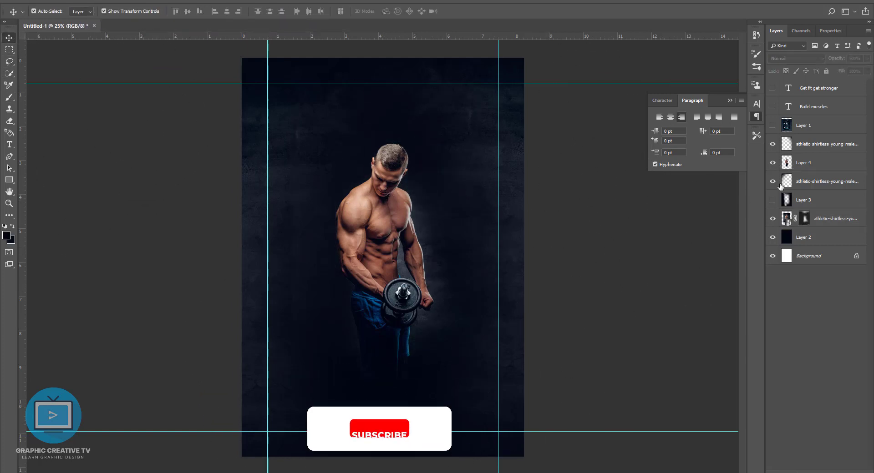
click(819, 144)
click(772, 144)
click(772, 143)
Add Layer 5 and softly darken the lower-right background with a black brush at 28% opacity
key(ctrl+shift+n)
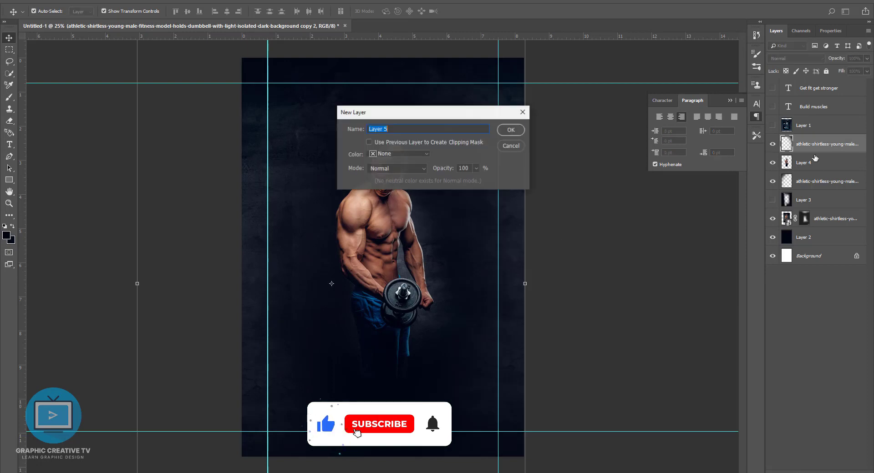
key(Return)
key(b)
key(ctrl+z)
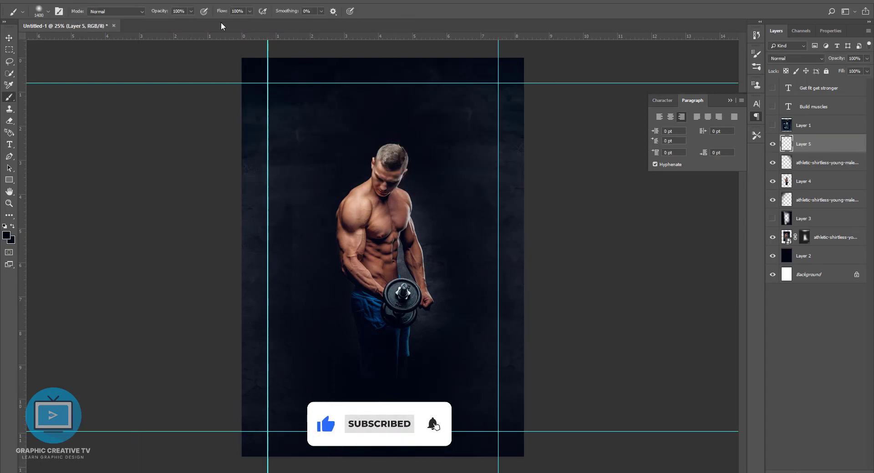
drag(182, 21, 161, 21)
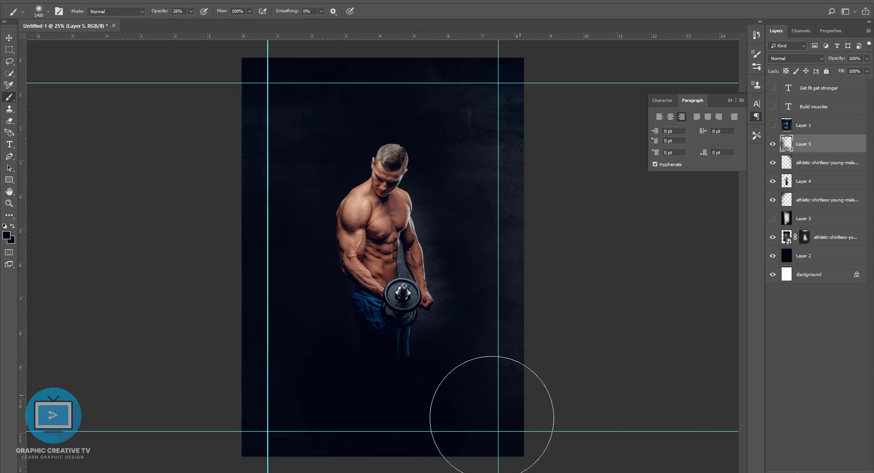
drag(509, 143, 552, 429)
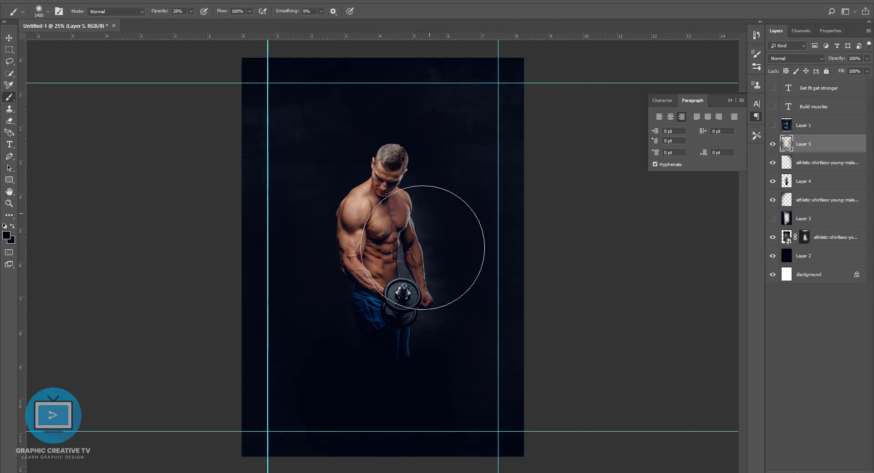
Select the athletic layer, switch to the Magic Eraser, and zoom to inspect the man
click(819, 199)
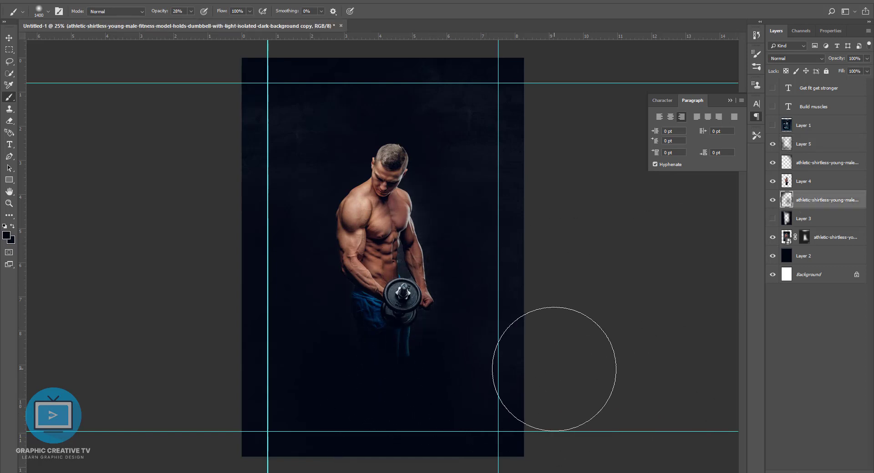
right_click(10, 121)
click(46, 139)
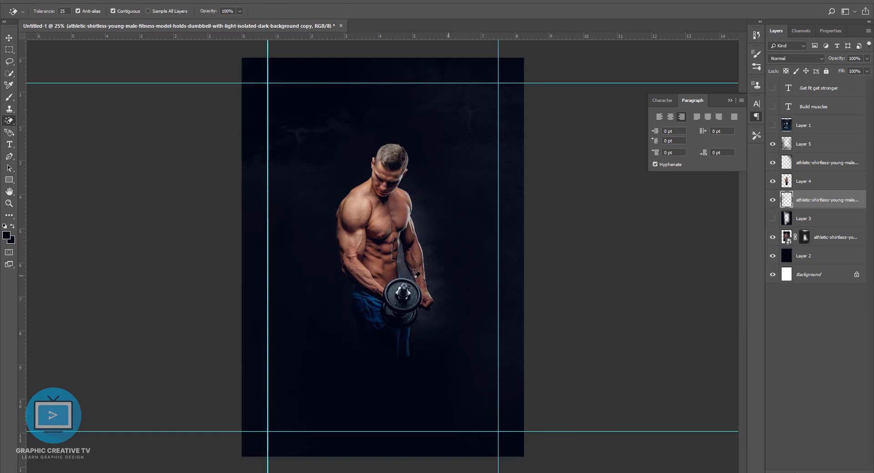
key(ctrl+plus)
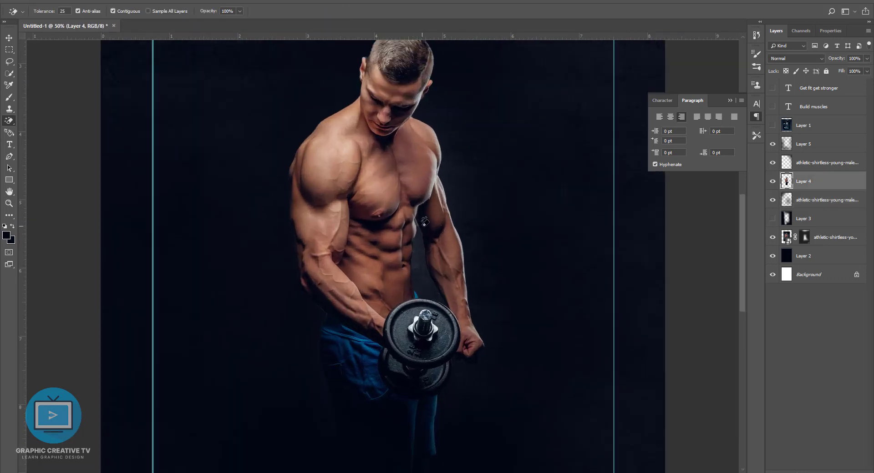
key(ctrl+minus)
key(ctrl+minus)
key(ctrl+minus)
Convert Layer 4 to a smart object and return to Layer 5
key(v)
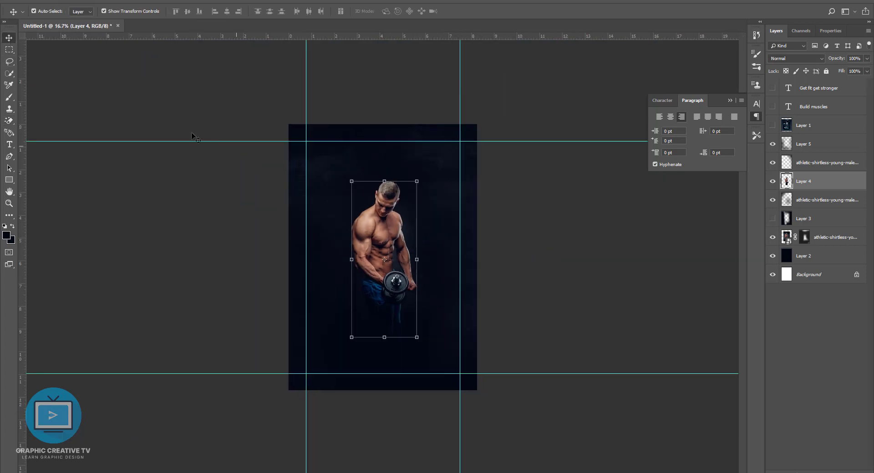
right_click(803, 193)
click(728, 220)
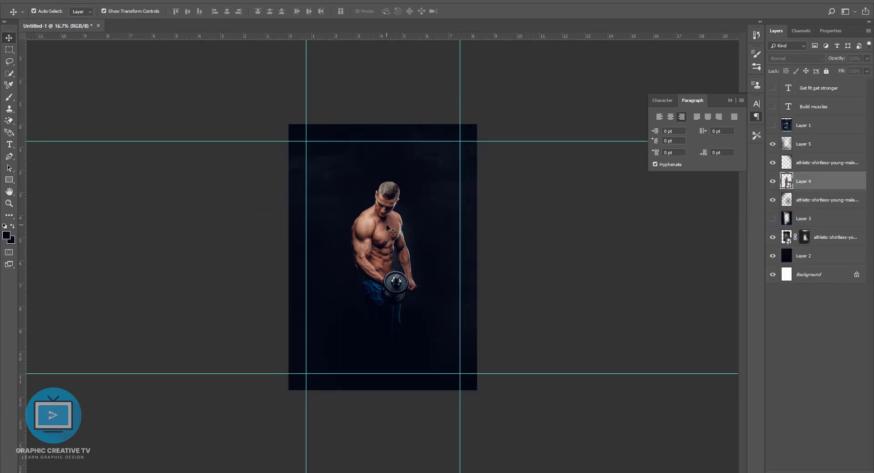
click(558, 233)
click(803, 143)
key(b)
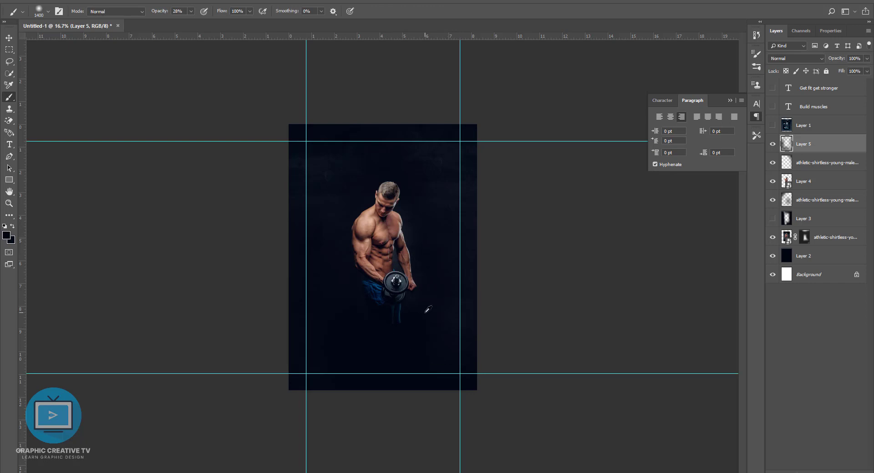
click(9, 42)
ctrl+click(815, 144)
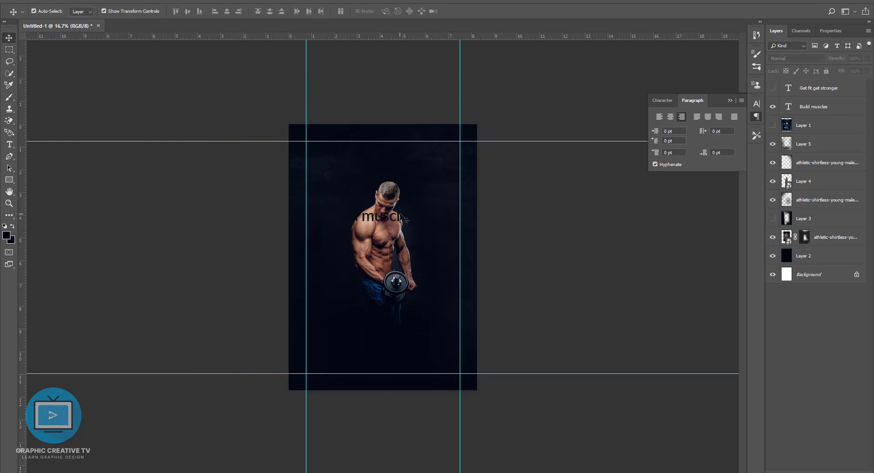
Move the Build muscles text below the man and set it in Gilroy-ExtraBoldItalic
drag(402, 218, 411, 326)
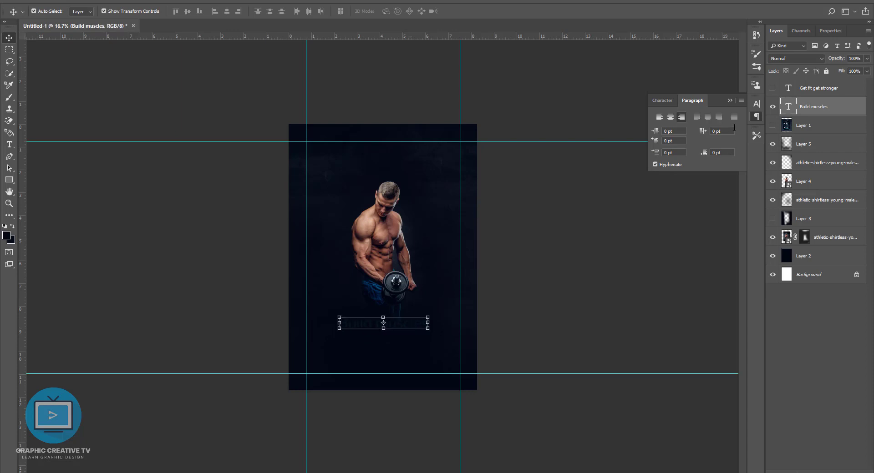
key(t)
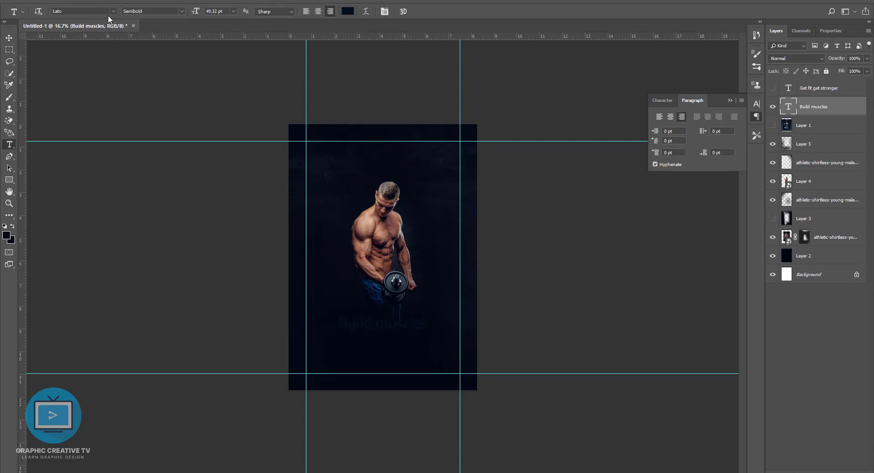
text(gil)
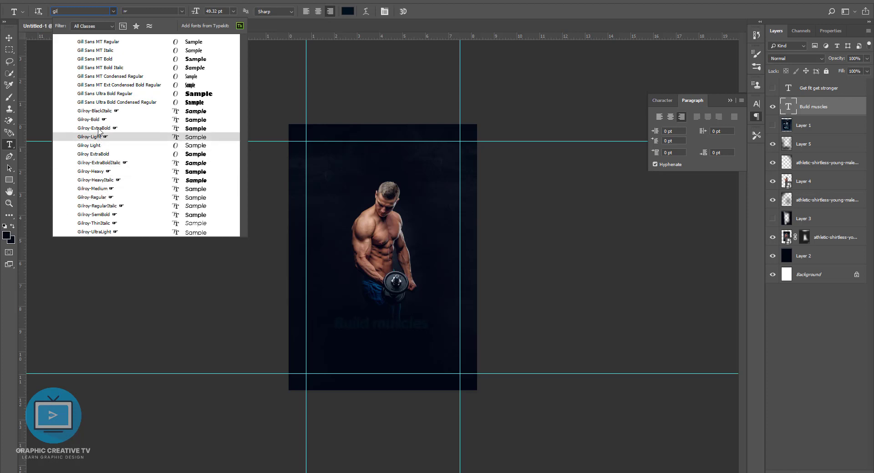
click(101, 165)
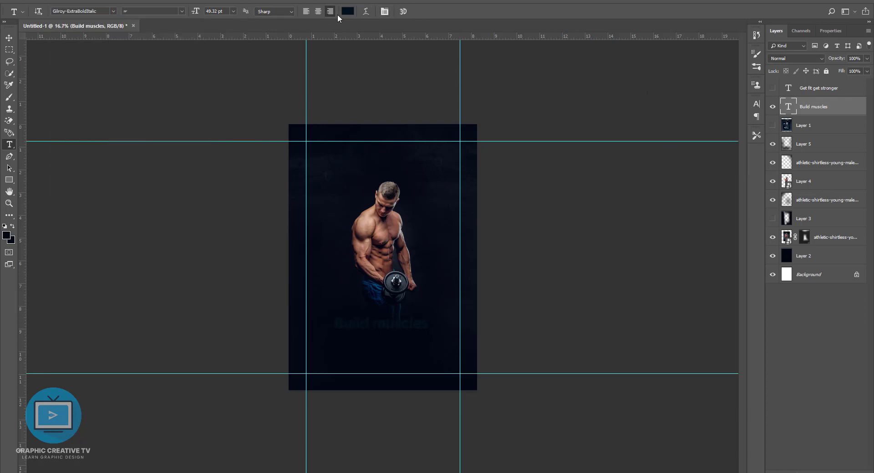
Scale the Build muscles text to 114% and colour it white
click(384, 11)
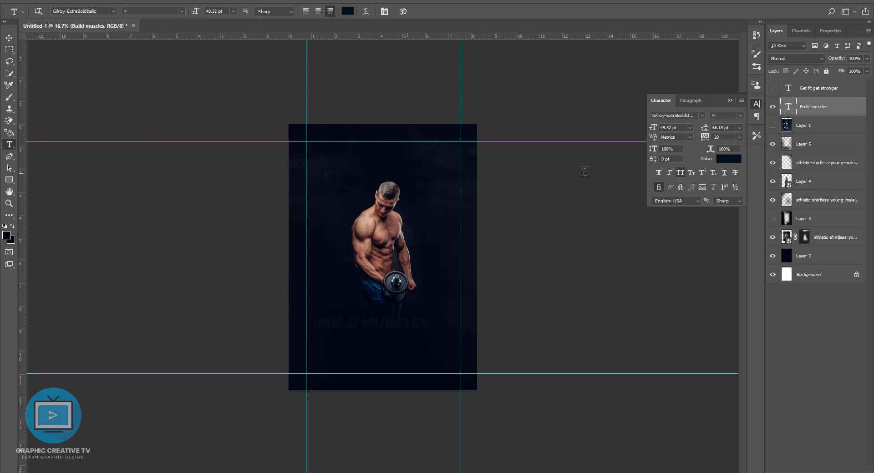
key(ctrl+t)
drag(430, 315, 450, 305)
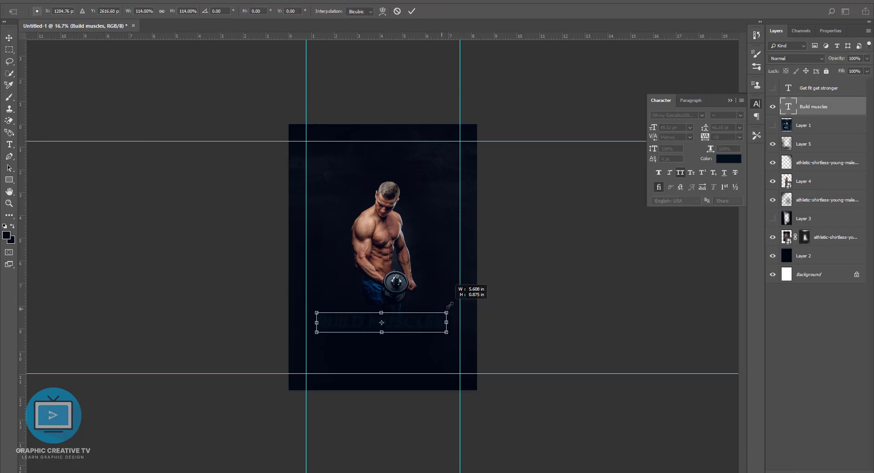
key(Return)
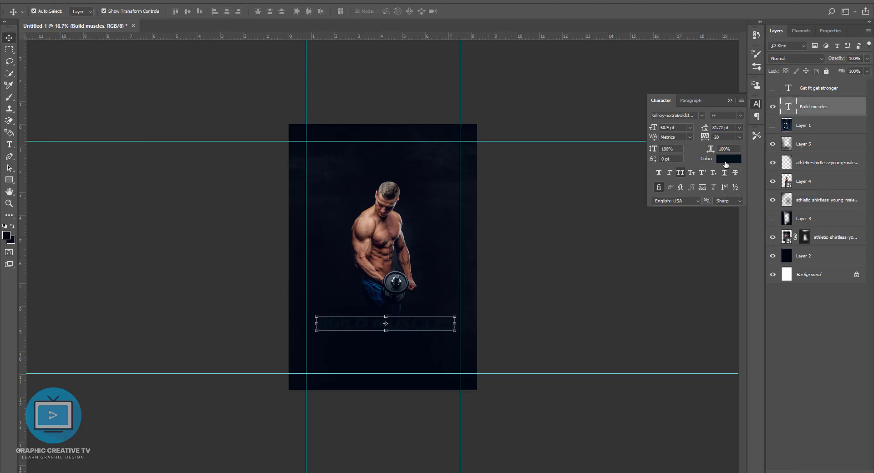
click(726, 164)
drag(642, 314, 597, 236)
Split the heading into BUILD / MUSCLES on two centred lines with 47.56 pt leading
click(804, 285)
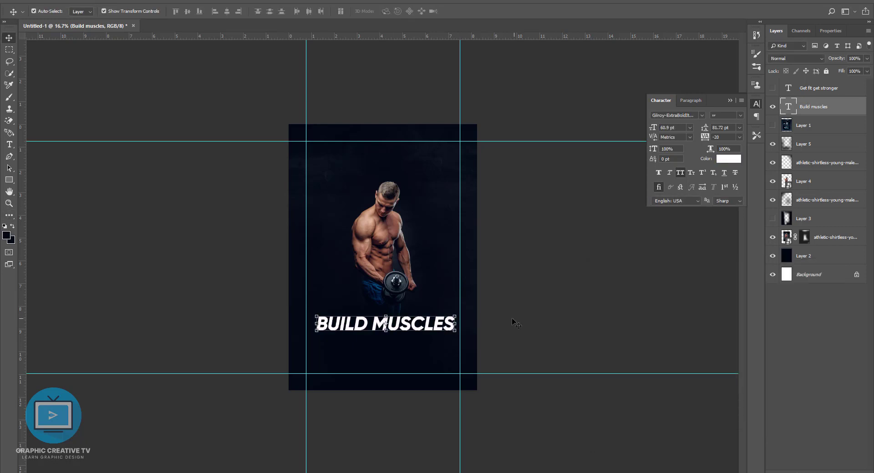
drag(454, 330, 447, 331)
key(Return)
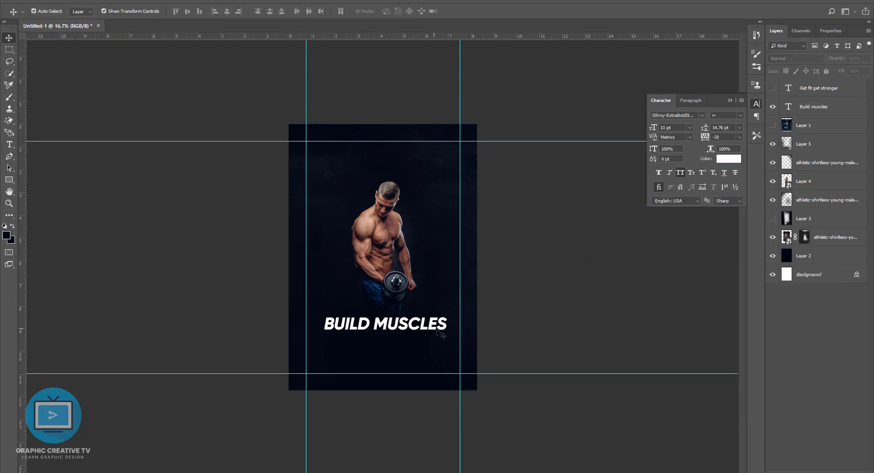
double_click(441, 335)
click(372, 324)
key(Return)
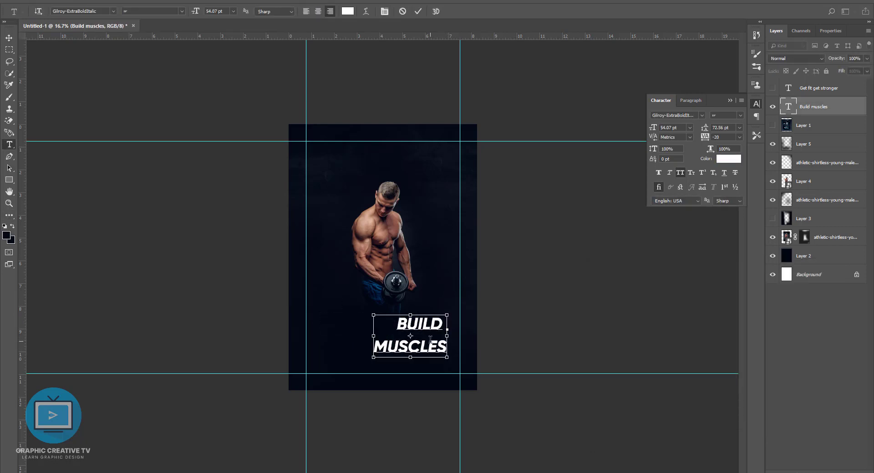
key(ctrl+a)
click(318, 11)
key(shift+Down)
key(shift+Down)
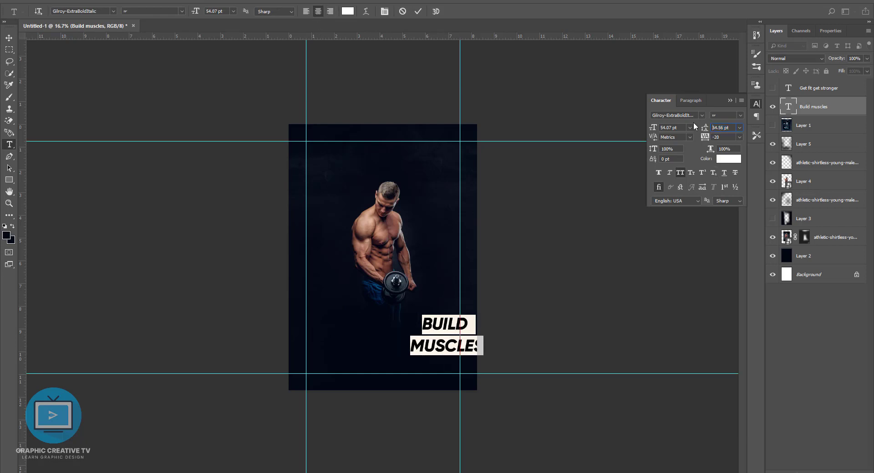
key(Down)
key(Down)
key(Down)
click(9, 37)
Centre the heading, then nudge the man and heading layers upward together
mouse_move(445, 331)
mouse_down()
mouse_move(385, 331)
mouse_move(441, 335)
mouse_move(430, 309)
mouse_up()
key(ctrl+t)
key(Return)
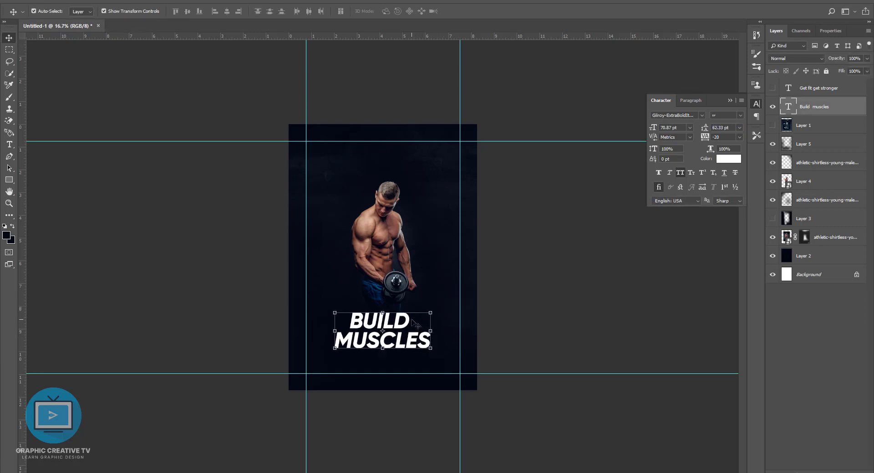
click(824, 238)
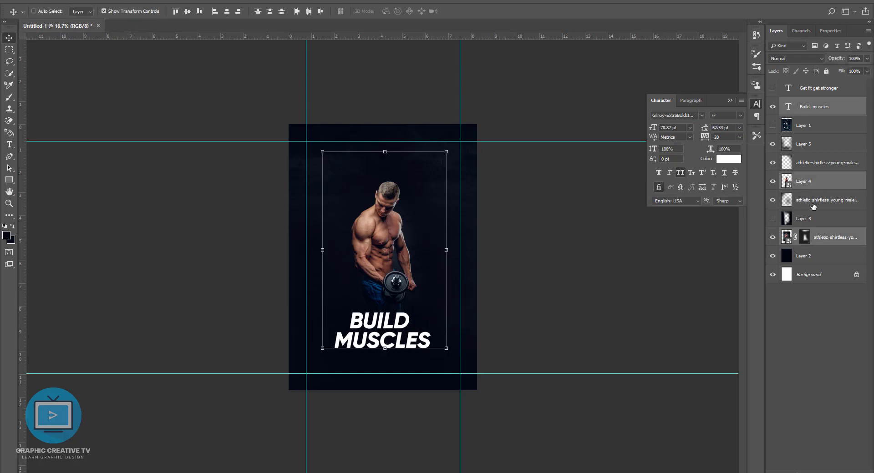
shift+click(803, 144)
key(shift+Up)
key(shift+Up)
key(shift+Up)
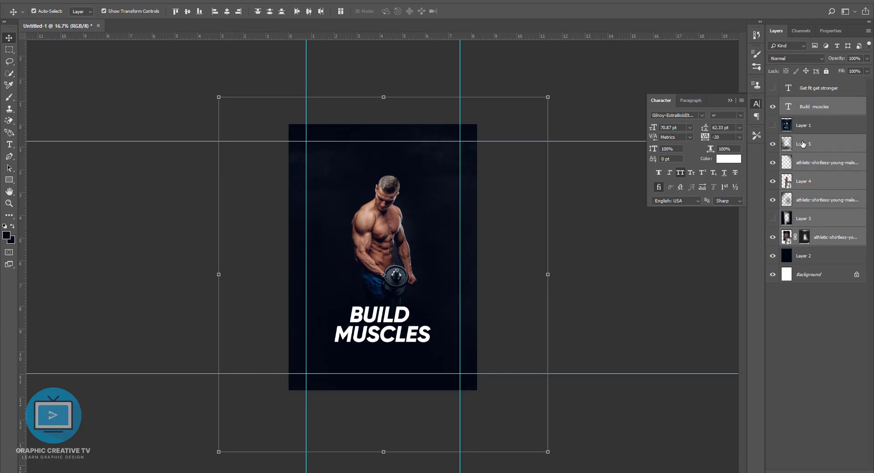
key(shift+Up)
key(shift+Up)
key(shift+Up)
key(shift+Up)
key(shift+Up)
key(shift+Up)
click(815, 106)
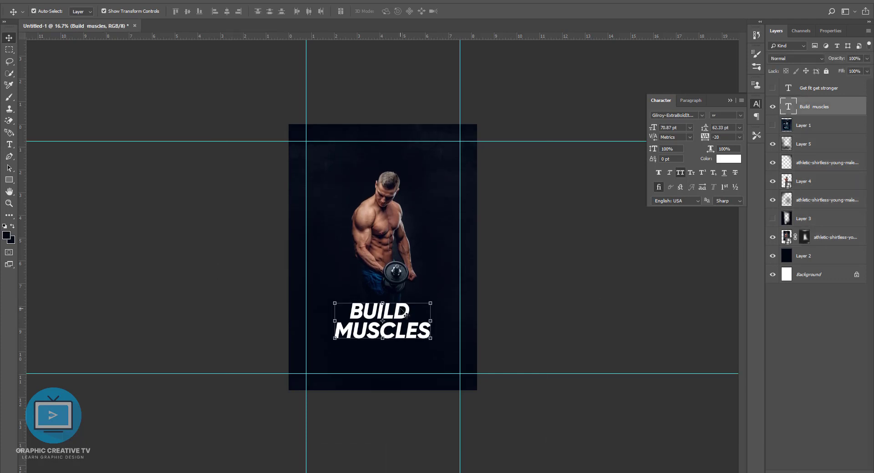
click(795, 470)
Add a Gradient Overlay to the heading and set both end stops to light grey (#dddddd)
click(810, 445)
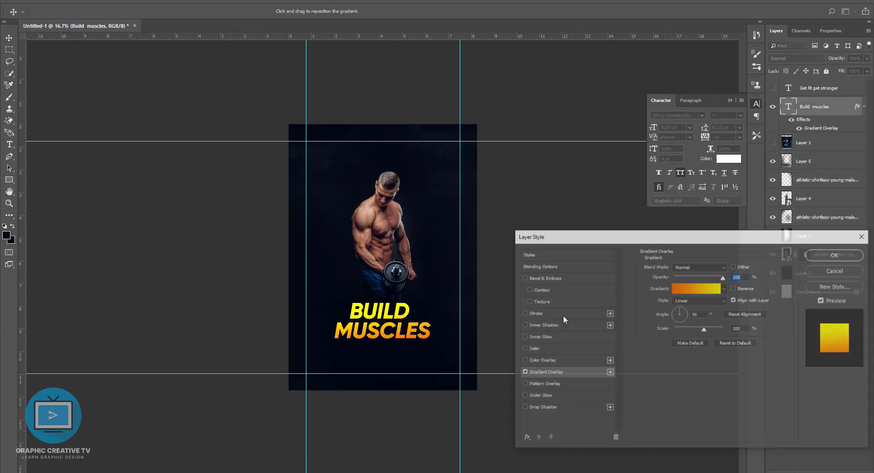
click(690, 292)
click(635, 317)
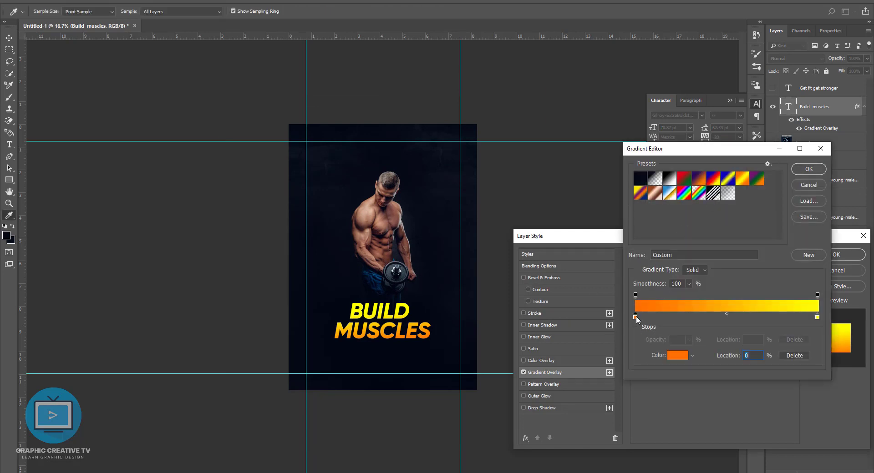
click(677, 356)
drag(614, 329, 596, 305)
click(792, 286)
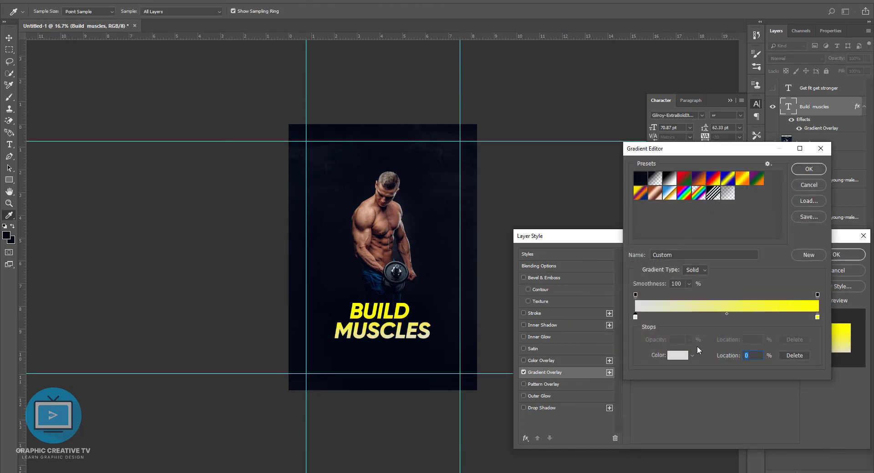
click(677, 356)
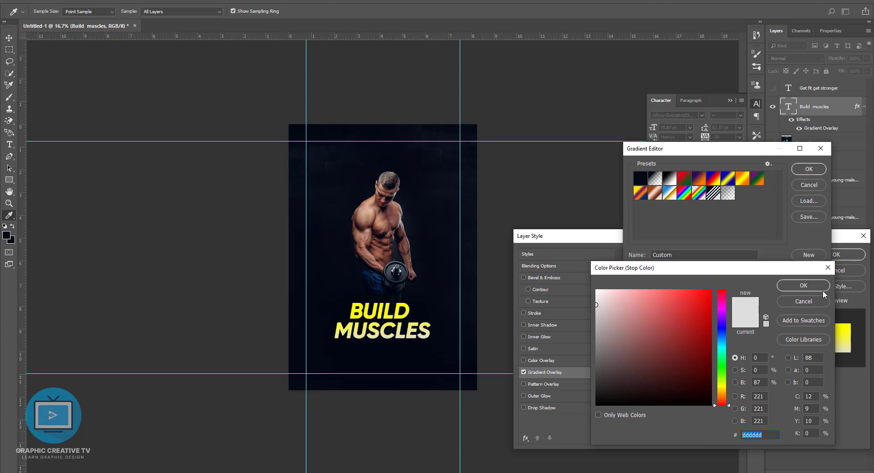
click(822, 288)
click(678, 355)
double_click(766, 429)
text(dddddd)
click(799, 287)
Add a white middle stop, darken the grey end stops, and apply at 63° angle, 139% scale
click(726, 317)
click(678, 356)
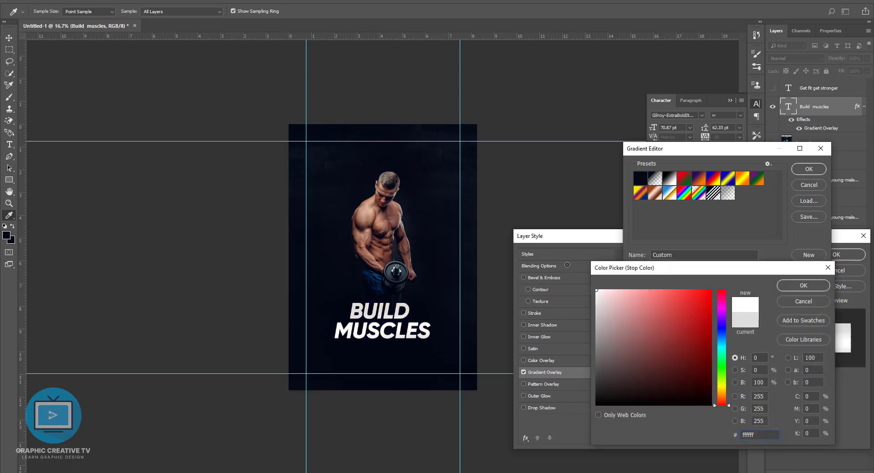
click(799, 287)
click(635, 317)
click(671, 357)
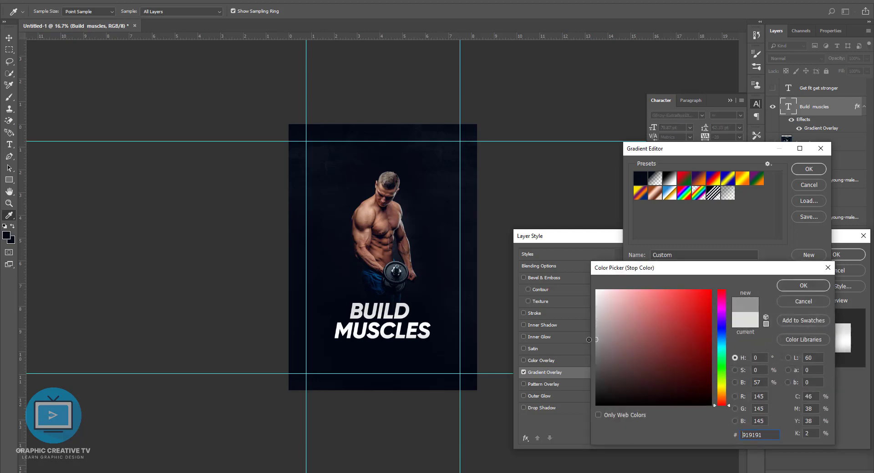
click(799, 287)
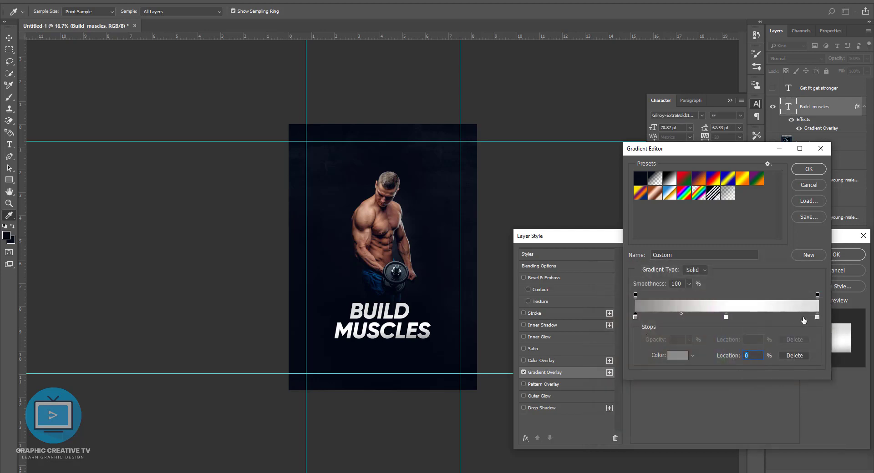
click(679, 357)
drag(600, 348, 597, 326)
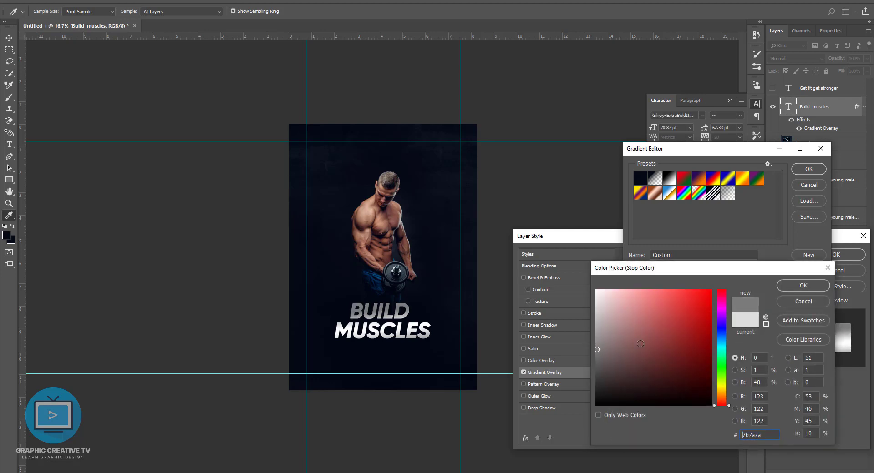
click(804, 286)
click(809, 169)
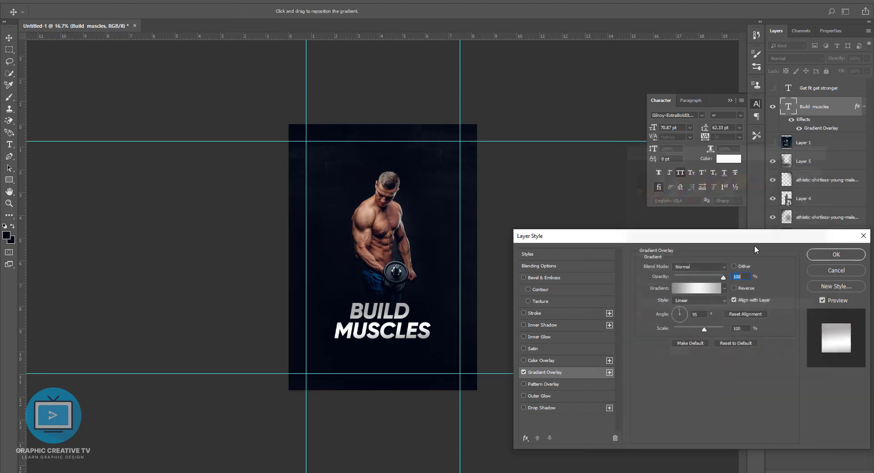
click(683, 313)
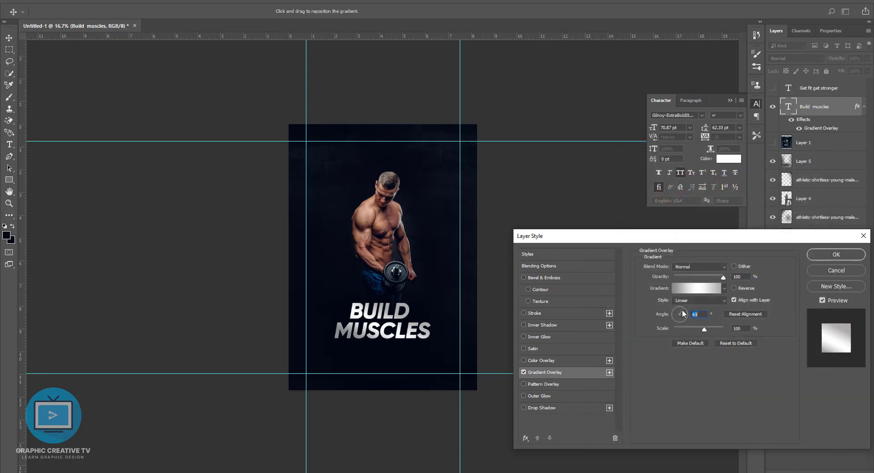
click(836, 255)
click(795, 58)
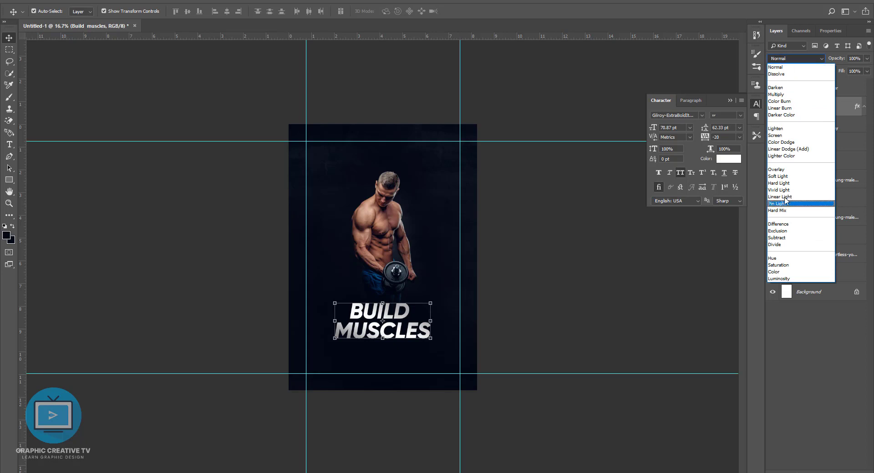
Add Bevel & Emboss to the heading as an Outer Bevel with 24 px size
click(791, 48)
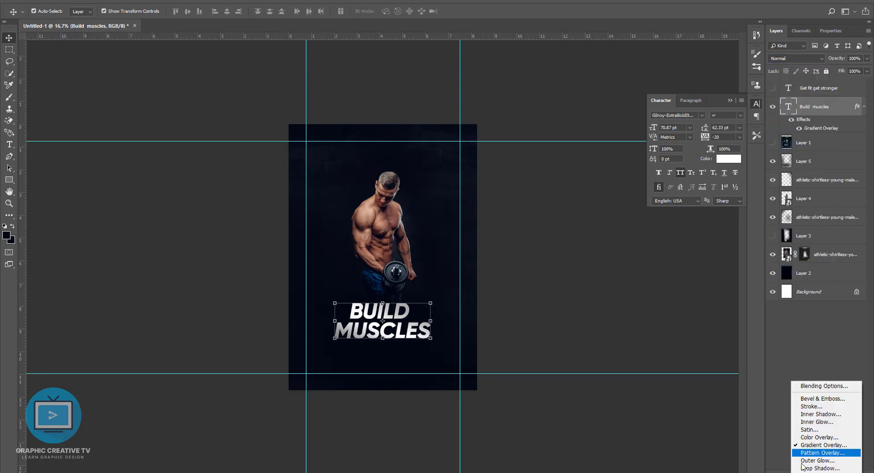
right_click(858, 379)
click(815, 387)
click(544, 280)
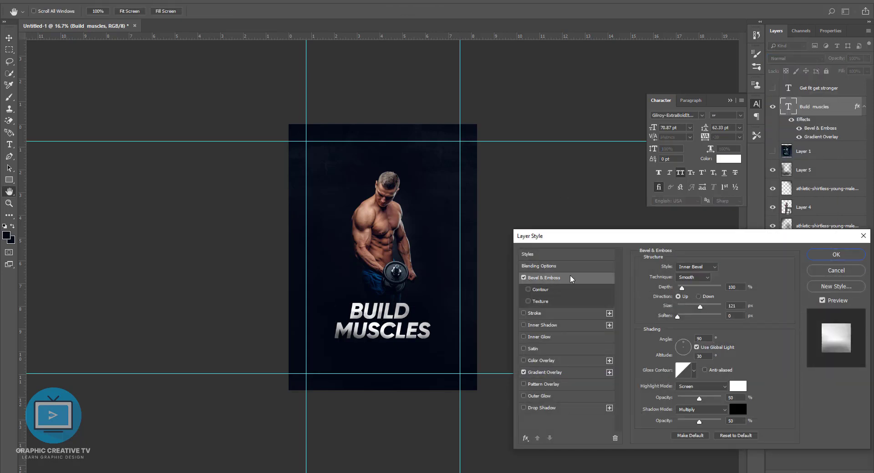
click(696, 267)
click(687, 287)
drag(700, 307, 683, 307)
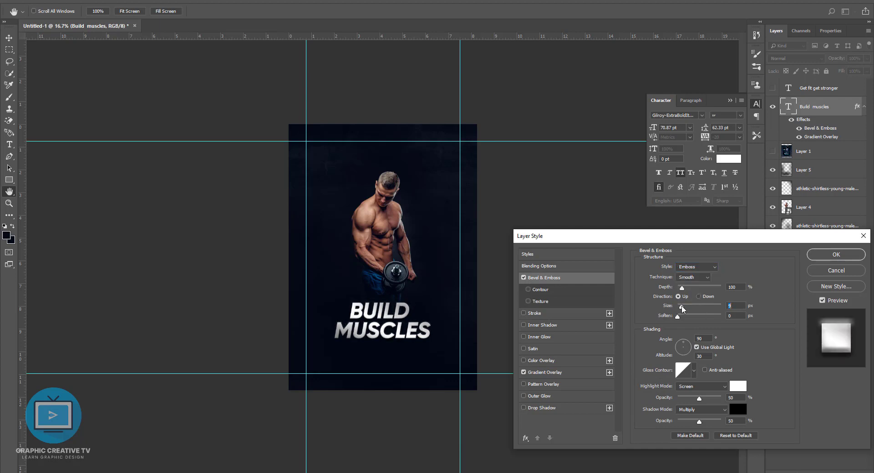
click(695, 267)
click(694, 276)
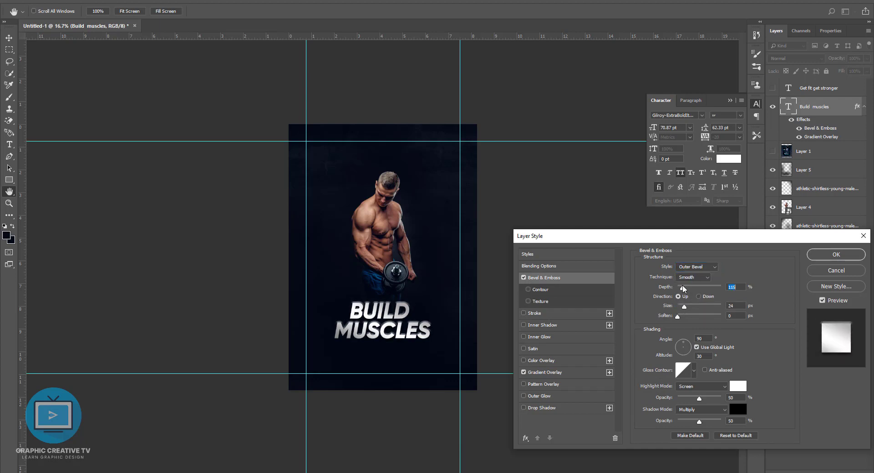
mouse_move(683, 289)
mouse_down()
mouse_move(678, 316)
mouse_move(695, 288)
mouse_move(689, 307)
mouse_move(687, 288)
mouse_up()
click(698, 297)
click(678, 297)
Set a linear Gloss Contour, shrink the size, raise depth to 272, keeping Outer Bevel
click(693, 370)
click(681, 392)
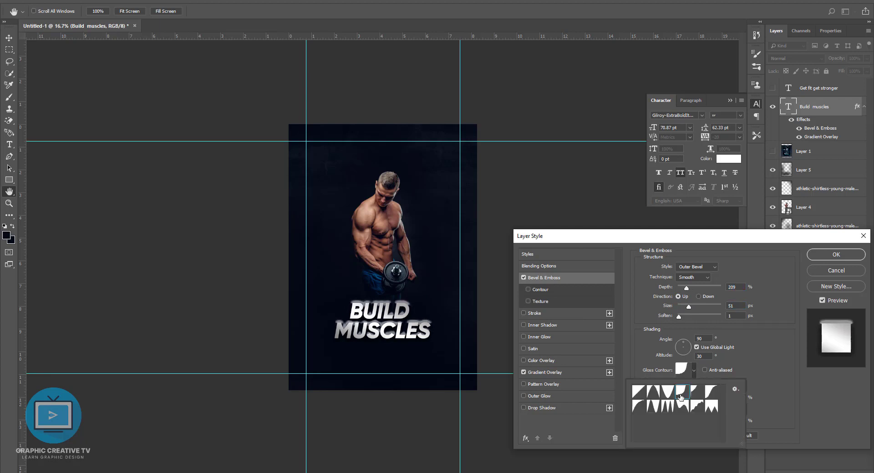
click(655, 395)
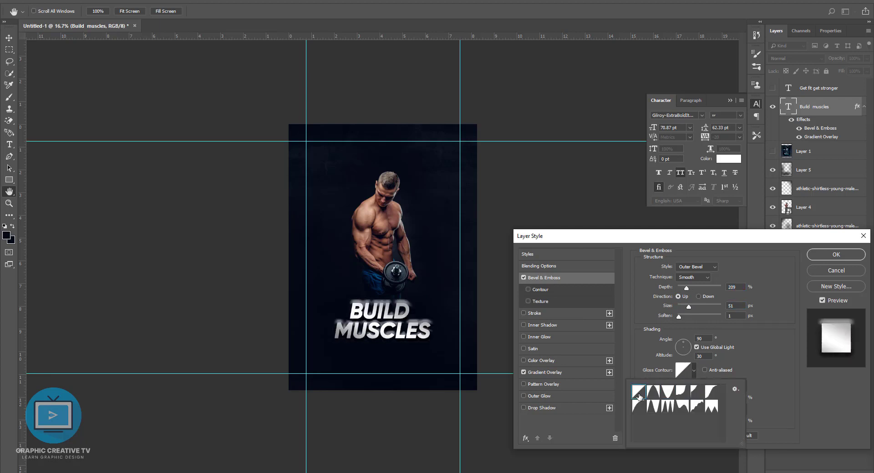
click(677, 311)
drag(689, 306, 683, 306)
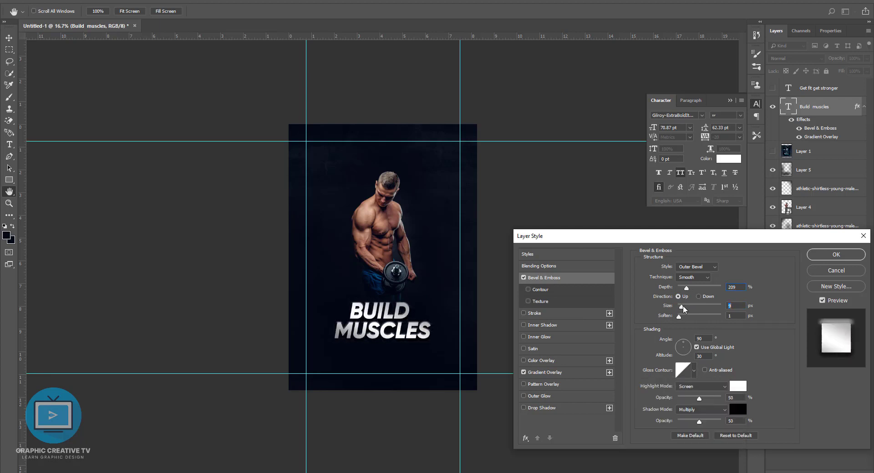
drag(687, 288, 686, 307)
click(697, 266)
click(697, 267)
click(690, 267)
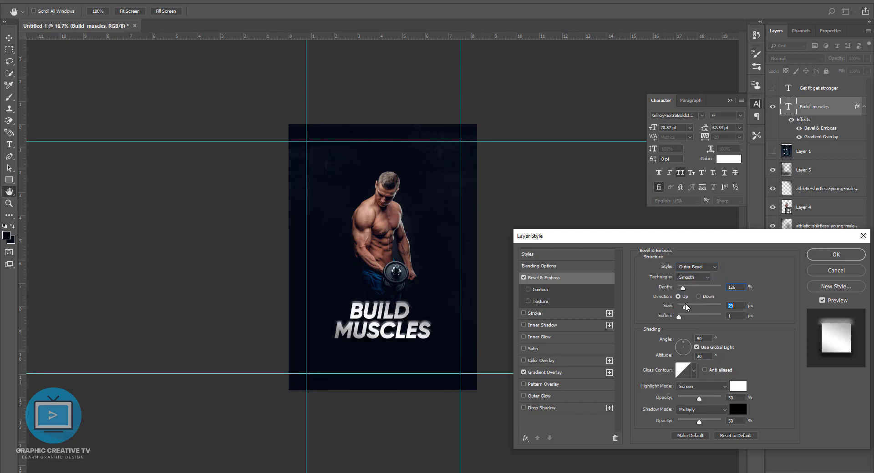
Apply the bevel, then enlarge the Get fit get stronger tagline below MUSCLES
click(835, 254)
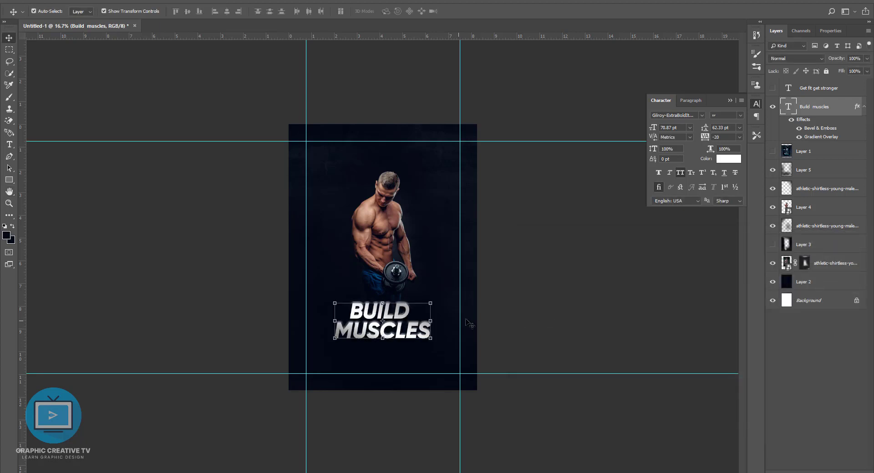
click(816, 91)
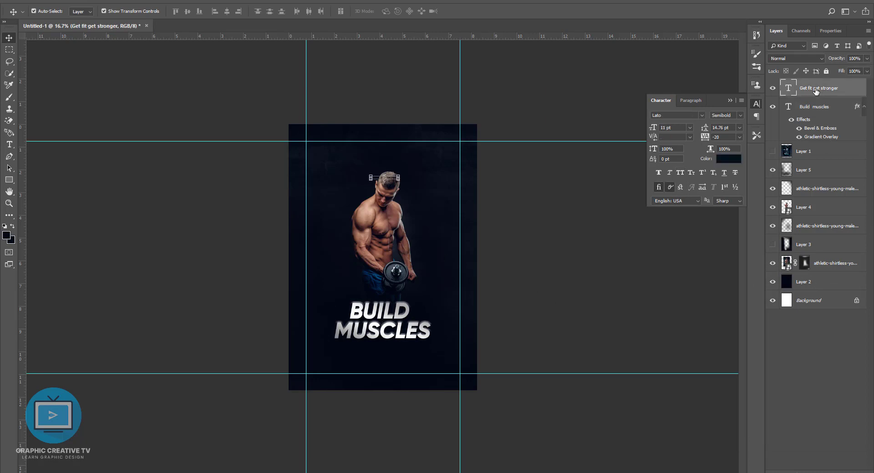
key(ctrl+t)
mouse_move(400, 181)
mouse_down()
mouse_move(464, 195)
mouse_move(382, 352)
mouse_up()
key(Return)
Make the tagline white, all caps and smaller, and move it to the poster's top
click(728, 158)
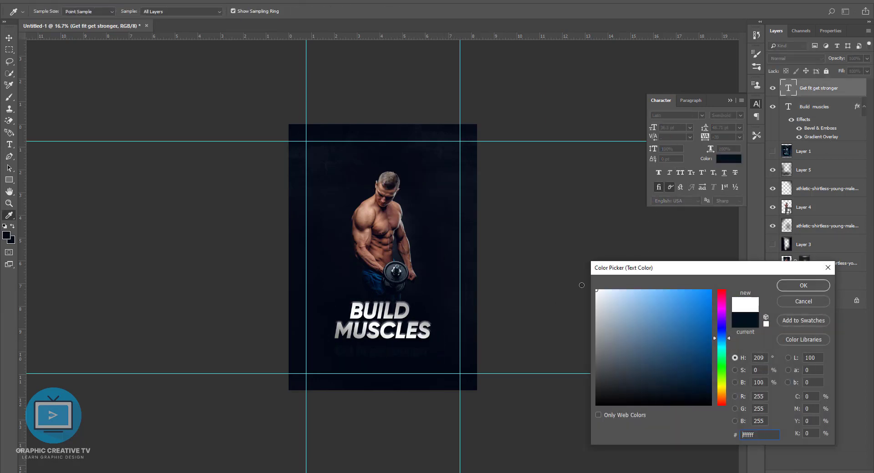
click(631, 288)
click(803, 285)
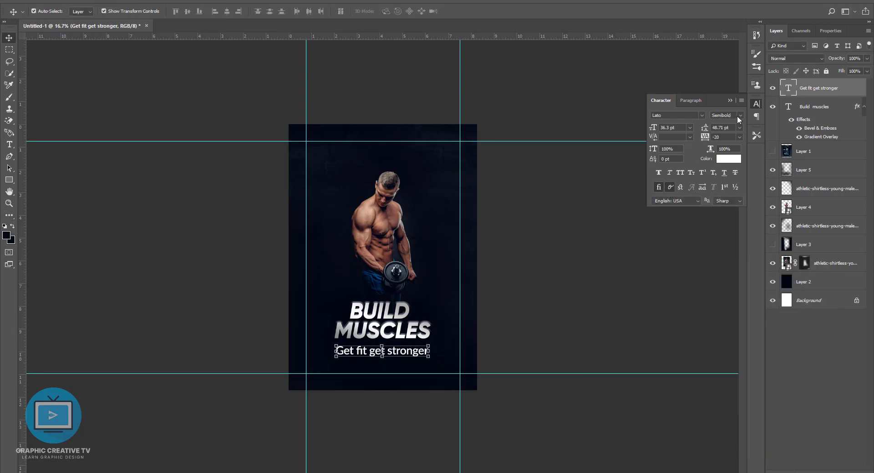
click(679, 173)
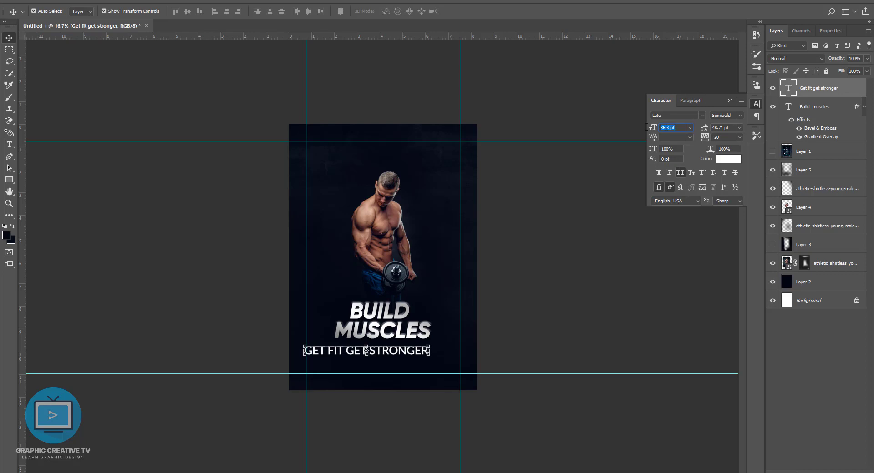
drag(646, 127, 519, 322)
drag(419, 346, 424, 153)
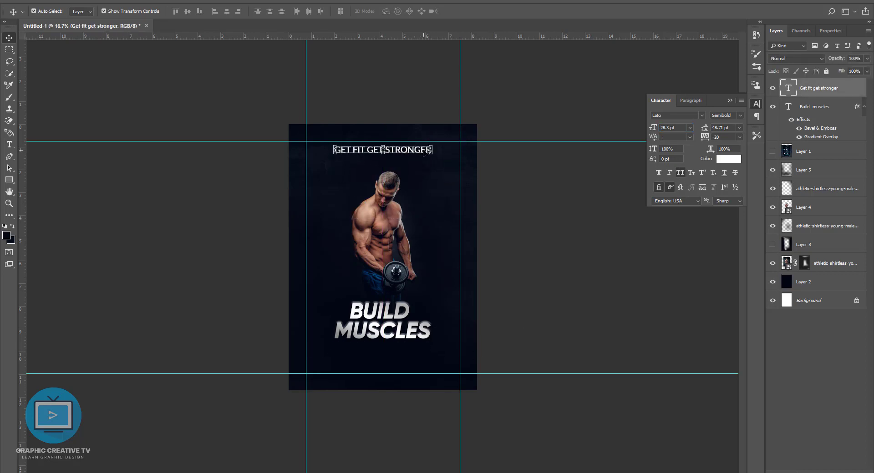
click(682, 170)
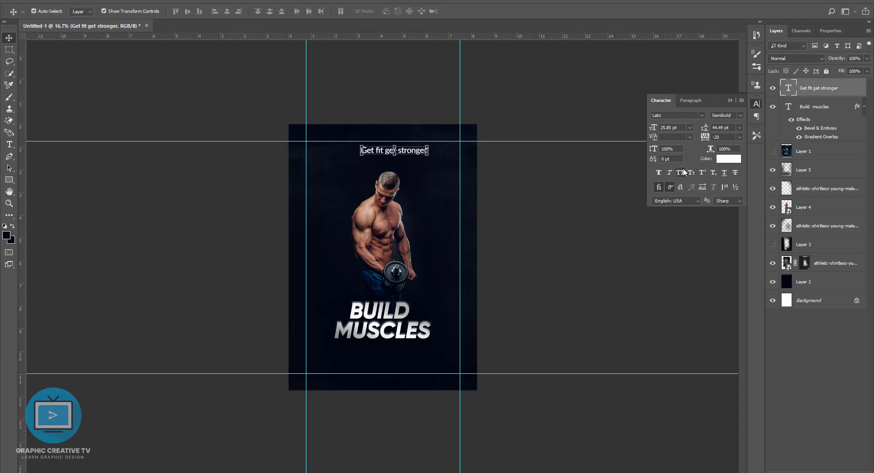
click(391, 324)
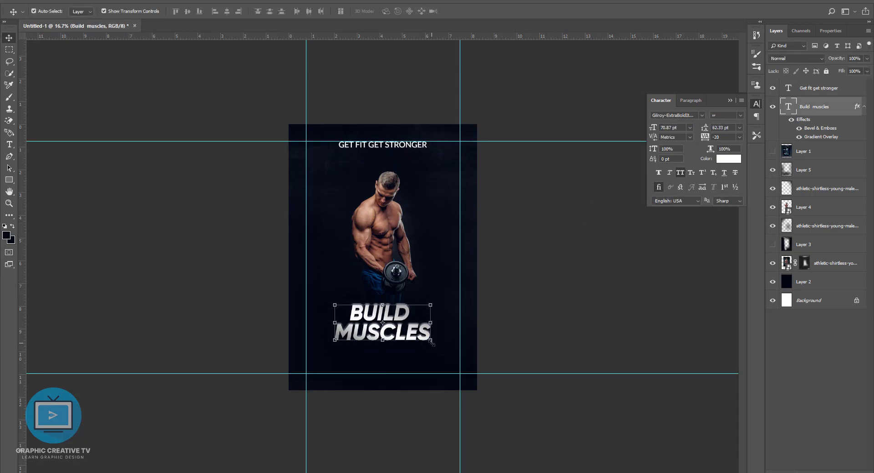
Enlarge the BUILD MUSCLES heading slightly and reselect its layer
drag(430, 340, 432, 347)
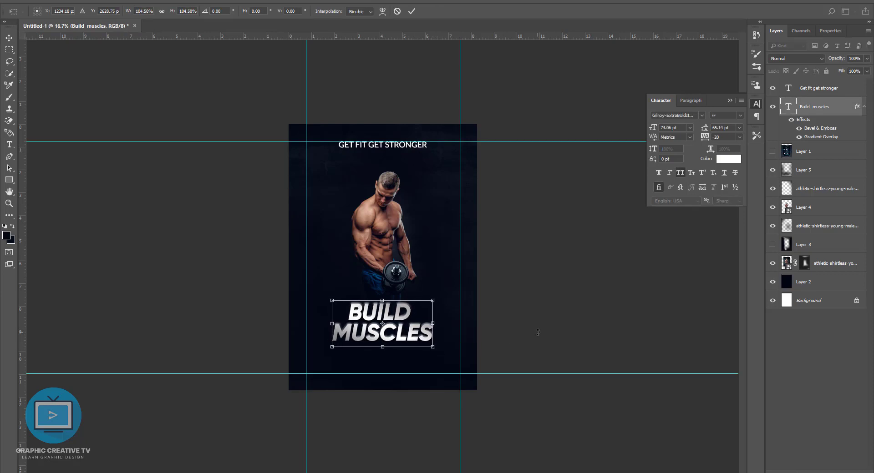
key(Return)
click(496, 329)
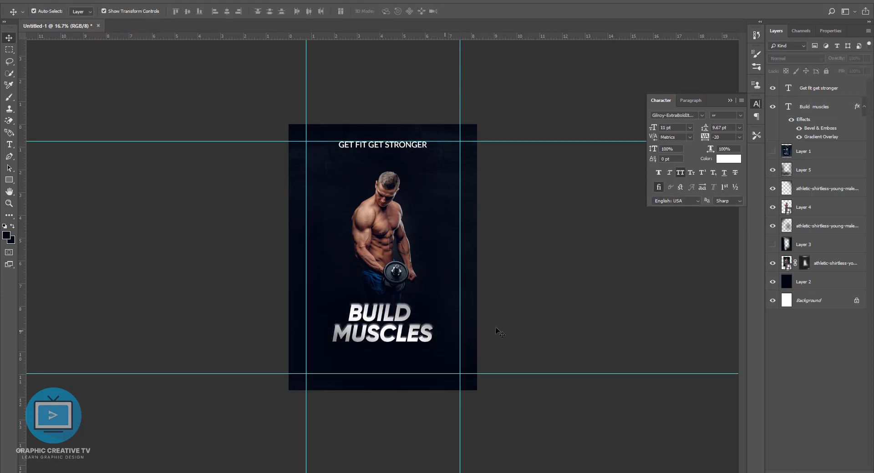
click(415, 144)
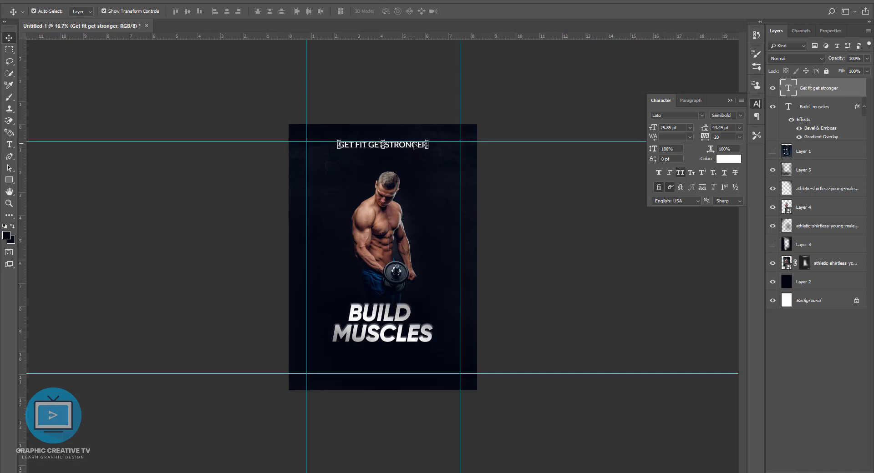
click(813, 107)
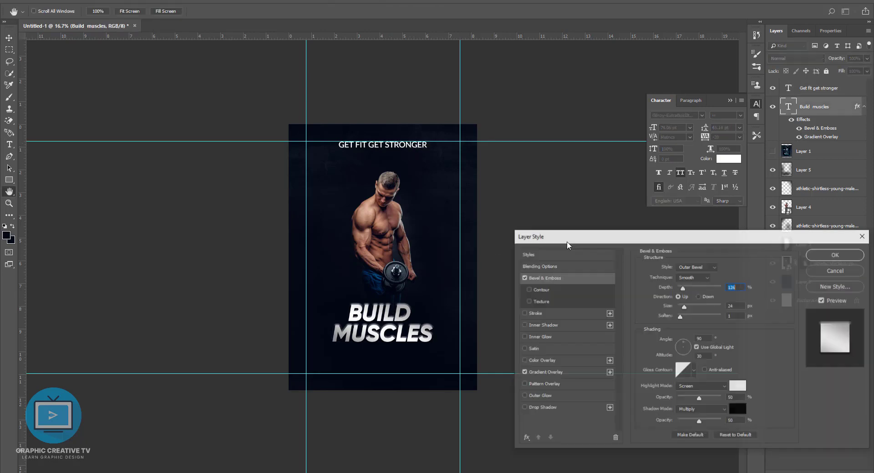
Raise the heading's bevel depth to 52% and adjust the highlight opacity
double_click(819, 128)
drag(679, 289, 680, 289)
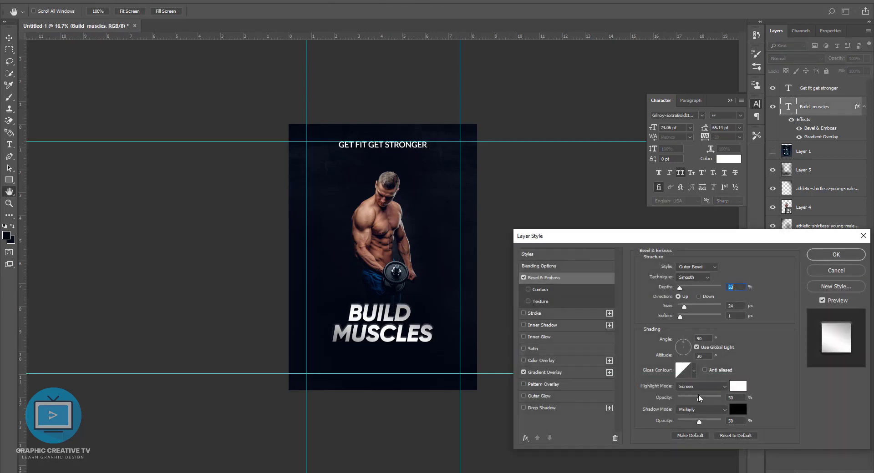
drag(699, 398, 722, 398)
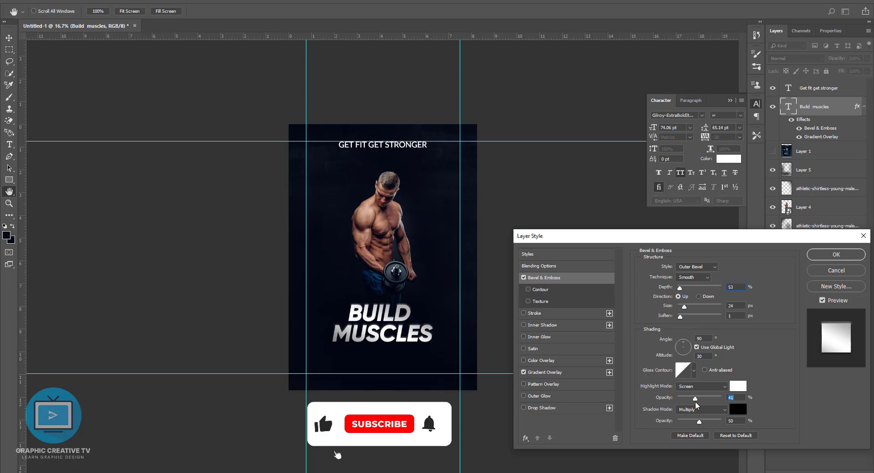
click(382, 145)
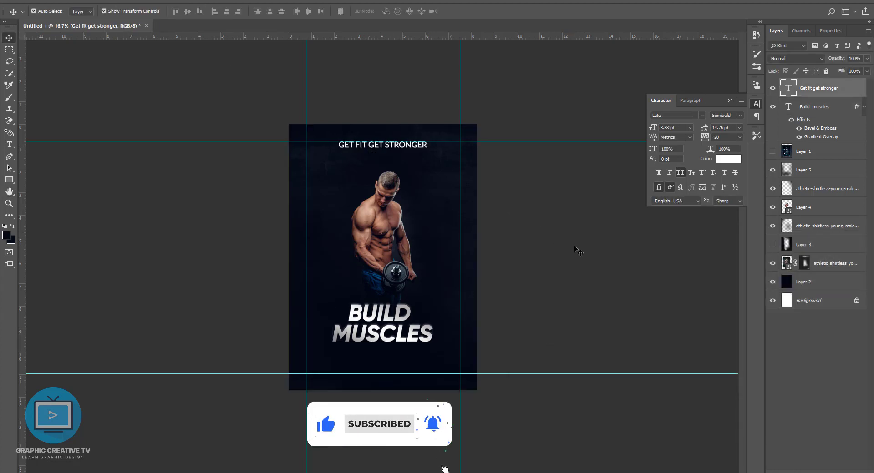
click(400, 339)
click(527, 321)
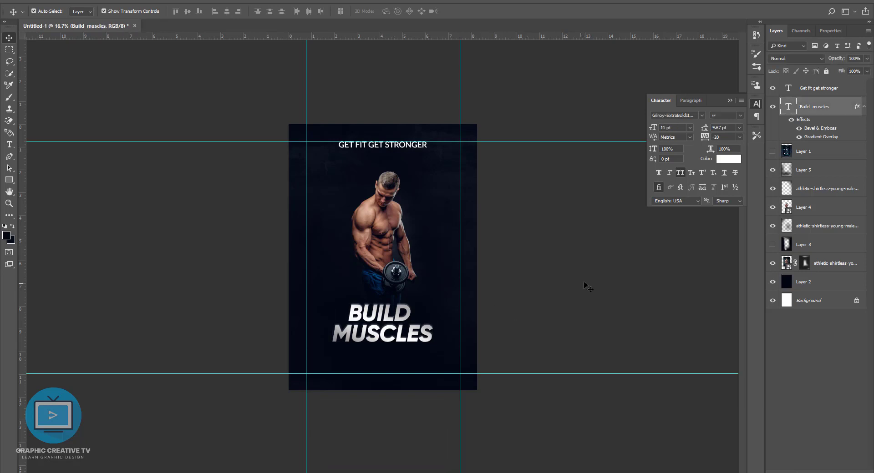
key(t)
click(322, 182)
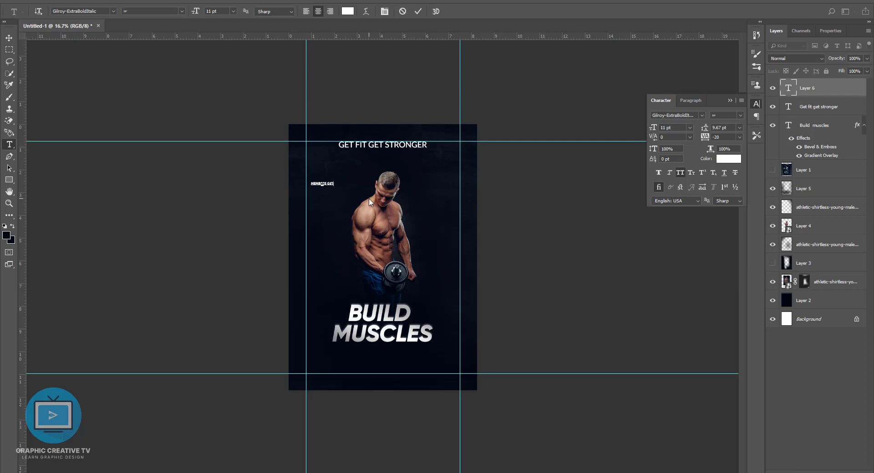
Commit MEMBERS GET and add a 45% line positioned just beneath it
key(ctrl+Return)
click(319, 231)
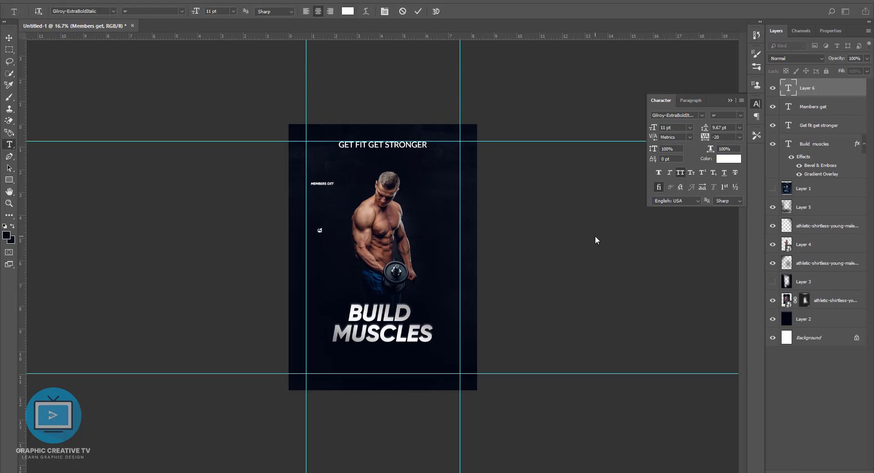
click(9, 37)
mouse_move(319, 230)
mouse_down()
mouse_move(314, 190)
mouse_move(332, 203)
mouse_up()
scroll(314, 196, up, 2)
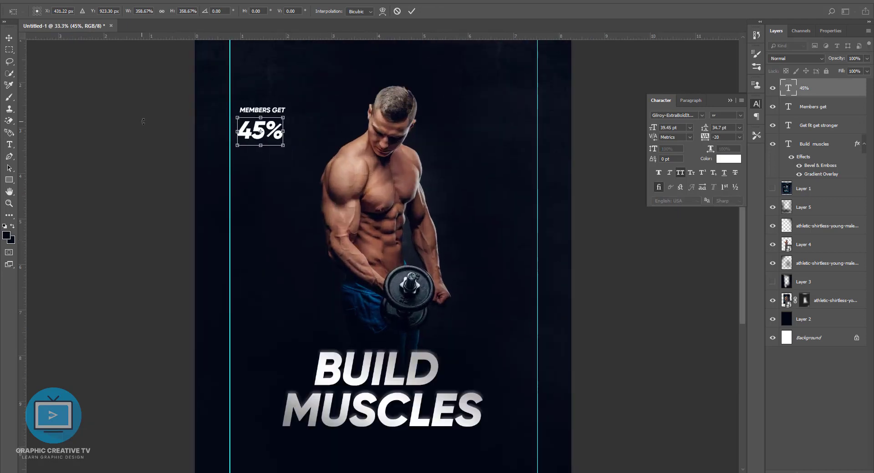
mouse_move(246, 134)
mouse_down()
mouse_move(305, 146)
mouse_move(501, 116)
mouse_up()
Duplicate the MEMBERS GET text and place the copy below 45%
click(278, 109)
shift+click(281, 132)
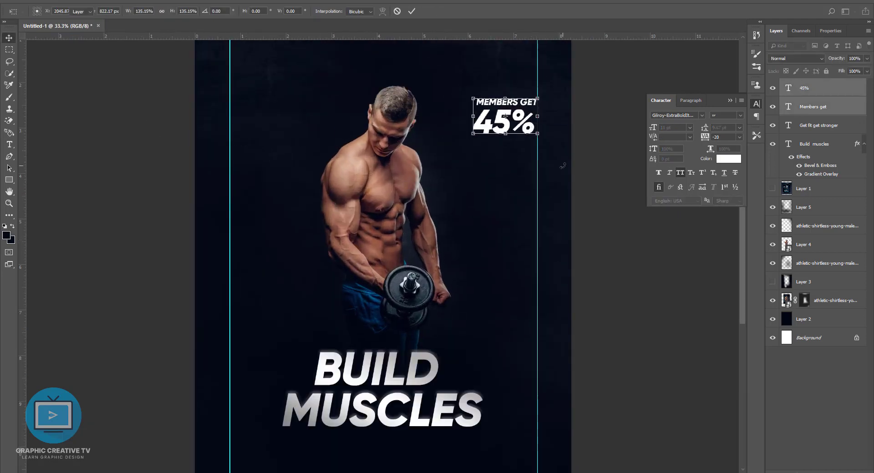
click(524, 104)
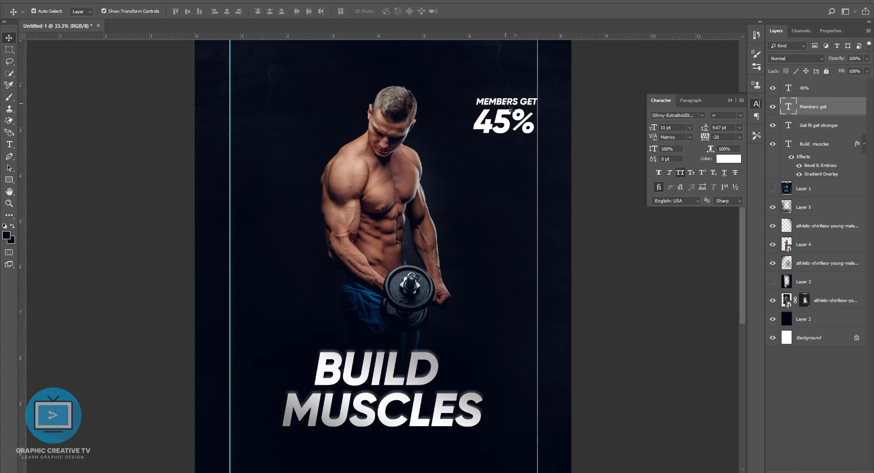
key(ctrl+j)
drag(506, 101, 503, 142)
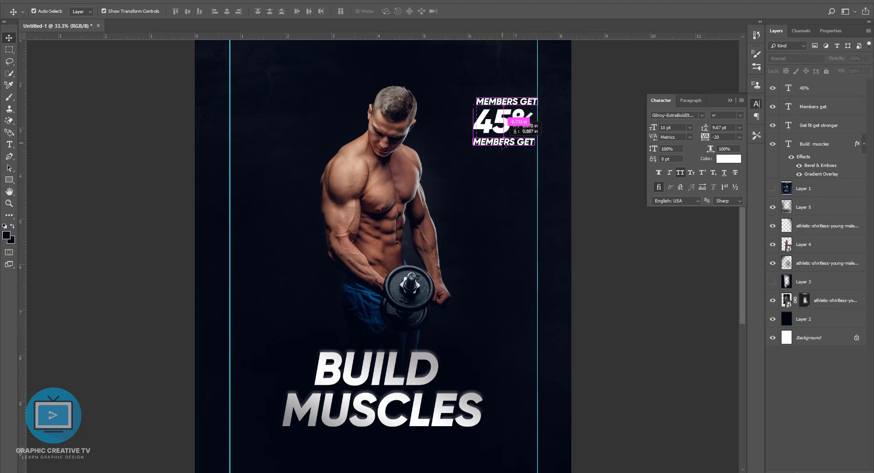
Change the copied text to OFFERS and enlarge it to about 189%
key(t)
click(491, 142)
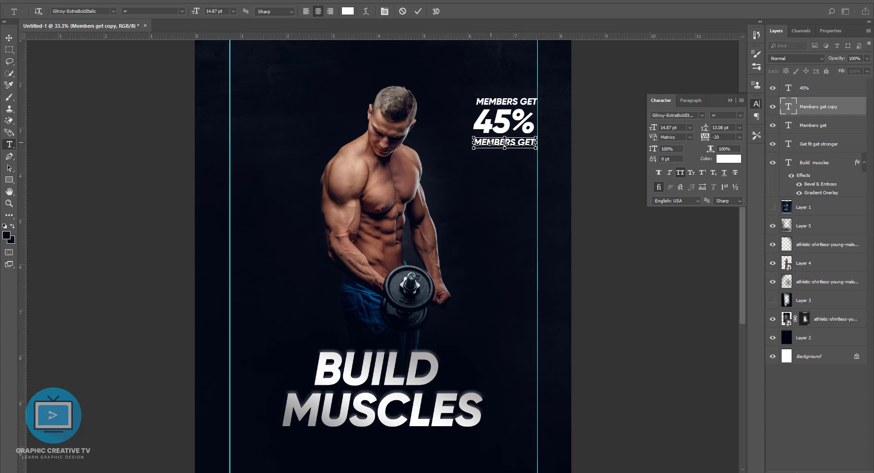
key(ctrl+a)
key(BackSpace)
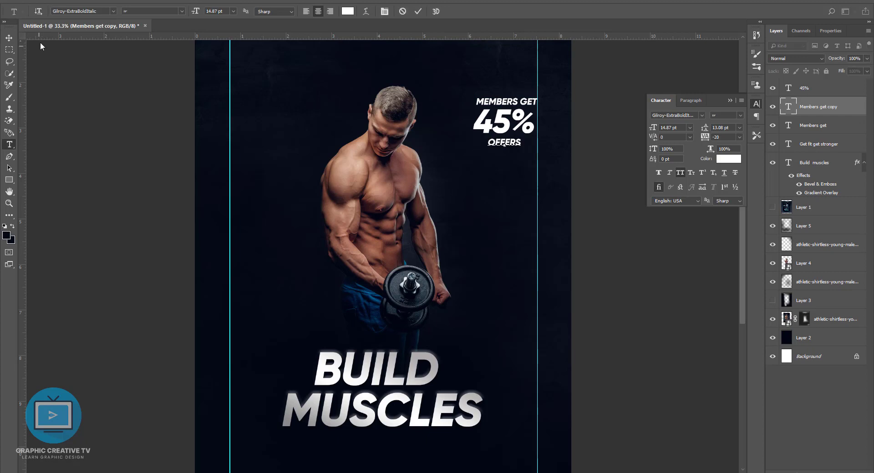
click(9, 38)
key(ctrl+t)
drag(520, 153, 535, 157)
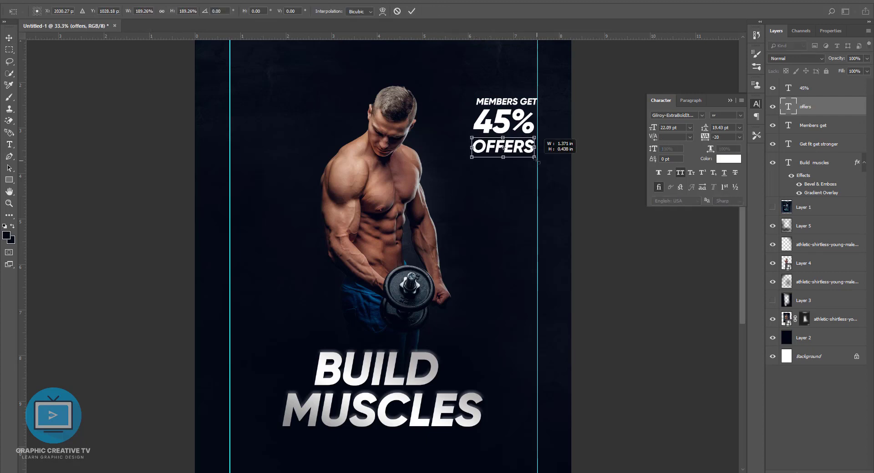
key(Return)
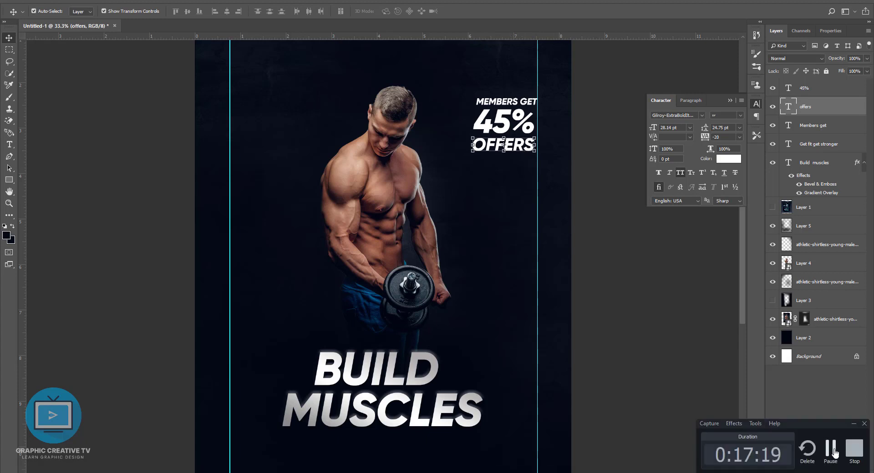
Zoom out and review the stacked MEMBERS GET / 45% / OFFERS block together
key(ctrl+minus)
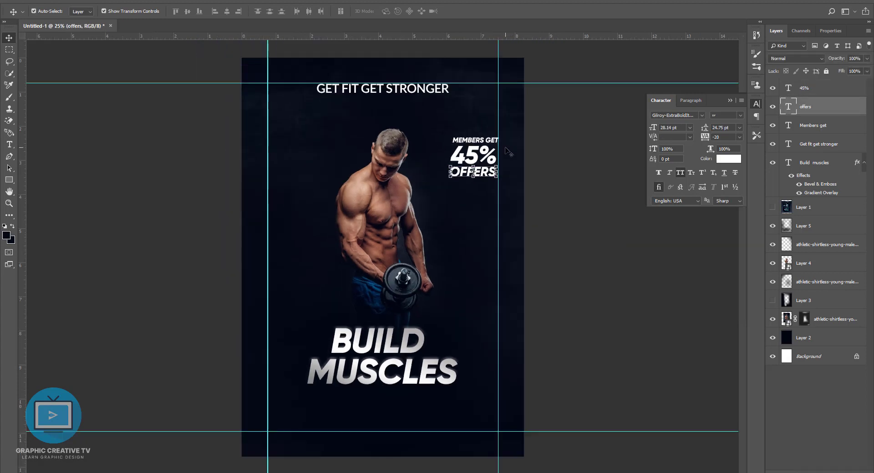
click(483, 182)
click(474, 140)
shift+click(474, 156)
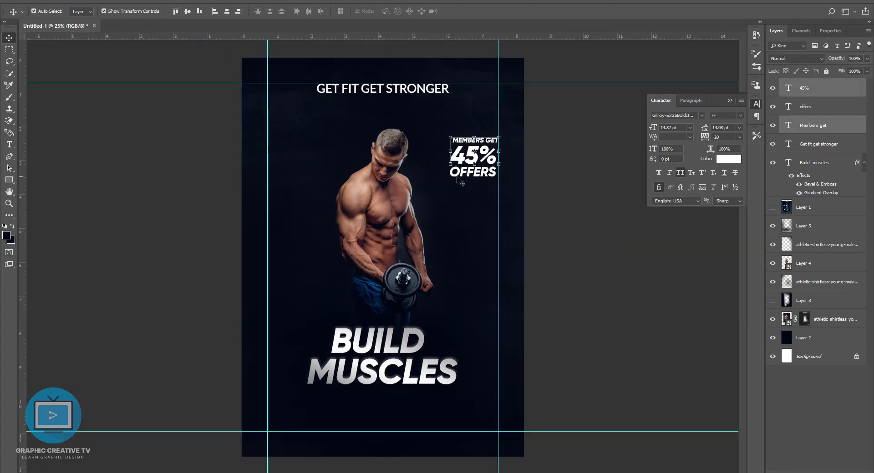
shift+click(459, 172)
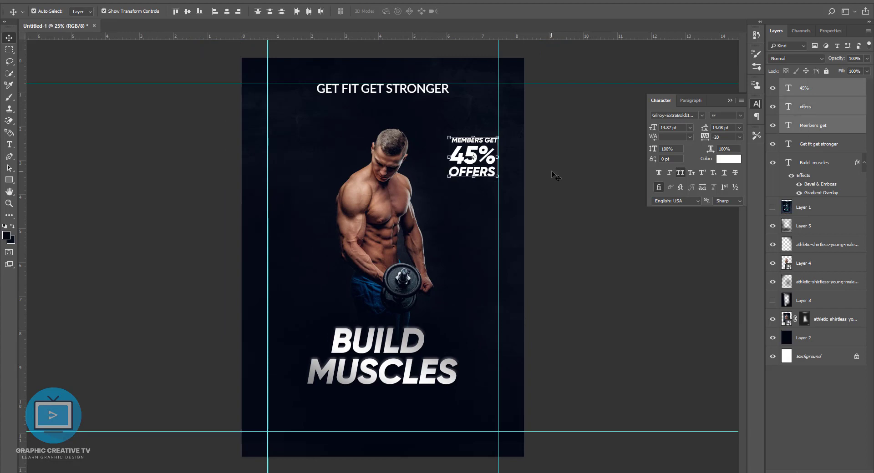
click(565, 219)
key(t)
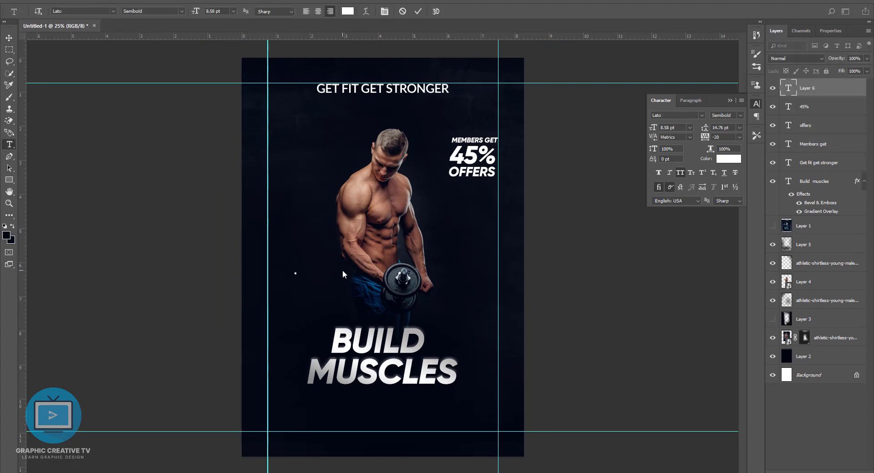
click(287, 273)
text(www.)
text(buil)
text(dmuscl)
text(es.com)
key(ctrl+a)
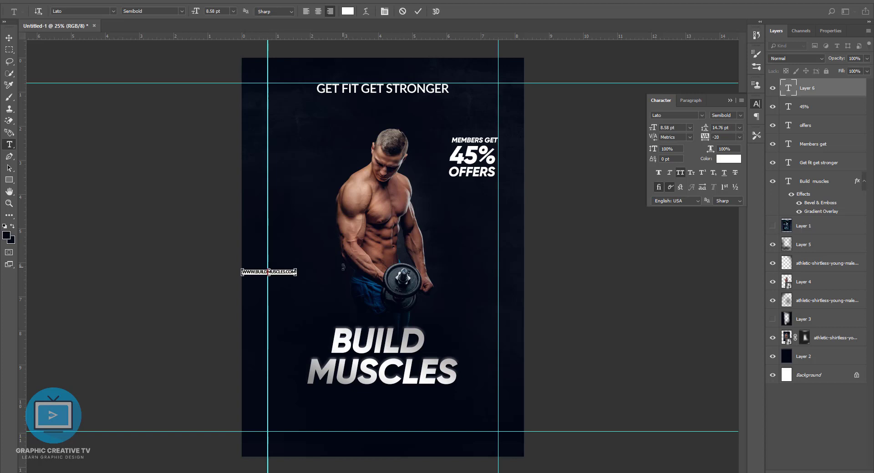
key(ctrl+Return)
mouse_move(269, 272)
mouse_down()
mouse_move(394, 428)
mouse_move(447, 419)
mouse_up()
key(ctrl+t)
key(Return)
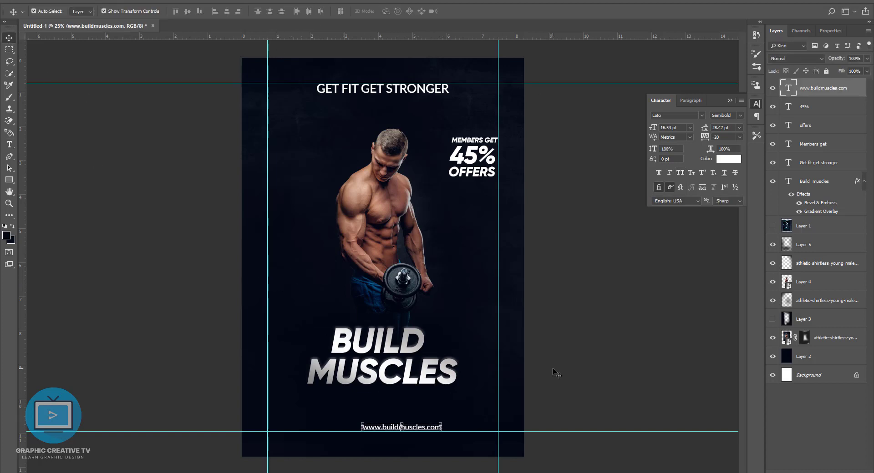
key(shift+Left)
key(shift+Left)
key(shift+Left)
key(shift+Left)
key(shift+Left)
Select the MEMBERS GET, 45% and OFFERS layers and move the block slightly lower
click(378, 355)
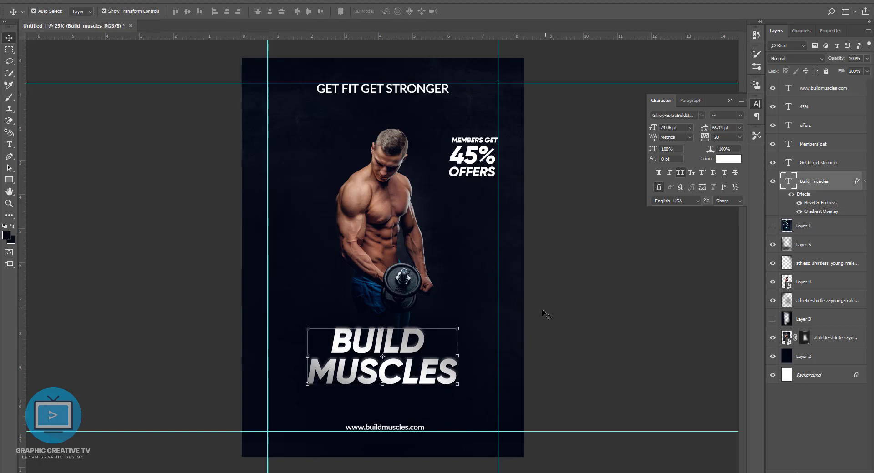
click(544, 301)
click(401, 212)
click(474, 156)
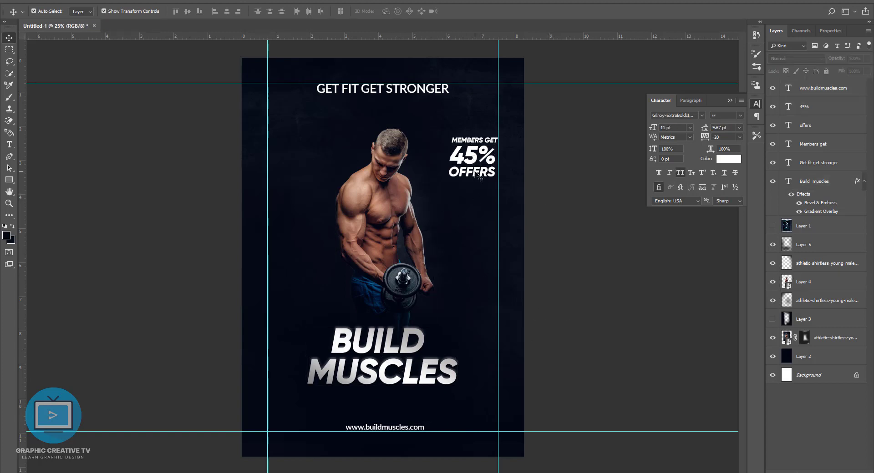
click(472, 171)
shift+click(473, 156)
shift+click(473, 163)
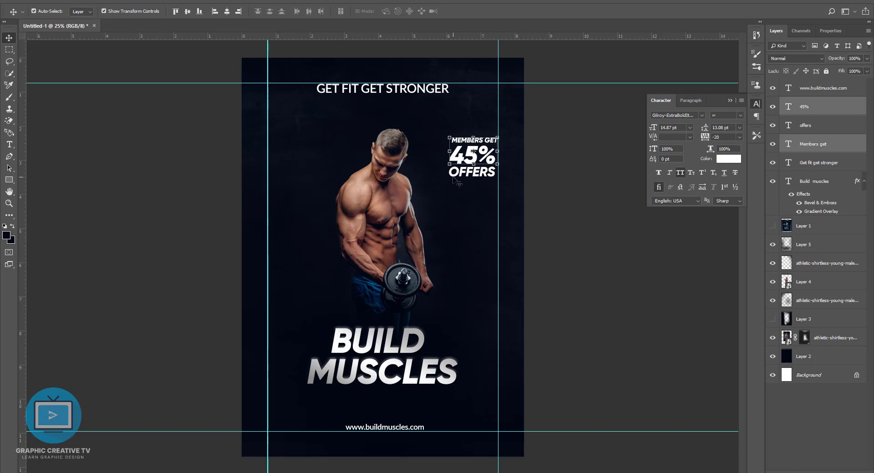
drag(474, 163, 474, 185)
key(shift+Down)
key(shift+Down)
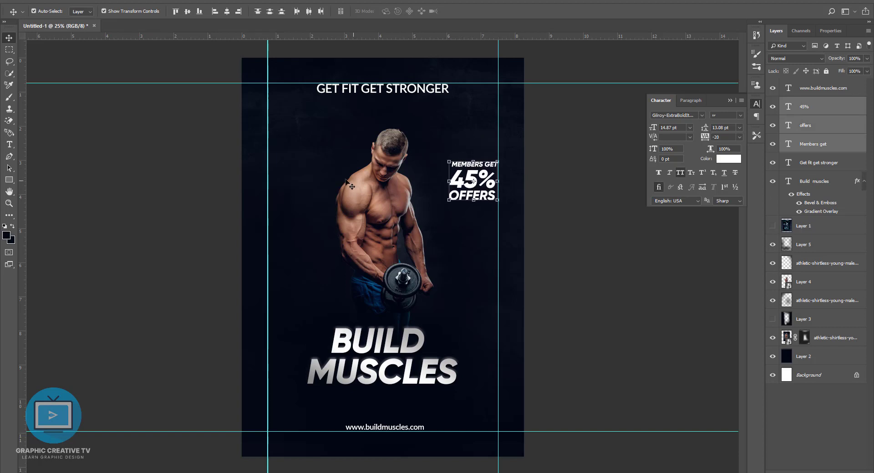
key(ctrl+d)
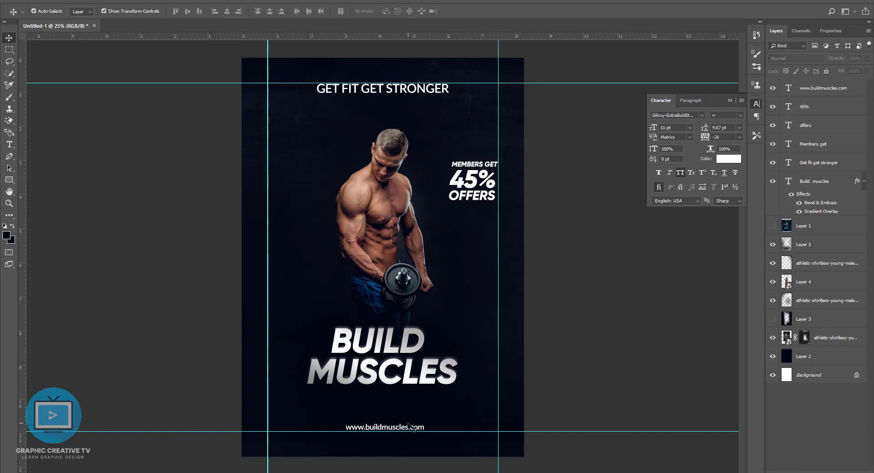
Duplicate the GET FIT GET STRONGER tagline and trim the copy to just STRONGER
click(373, 91)
key(ctrl+a)
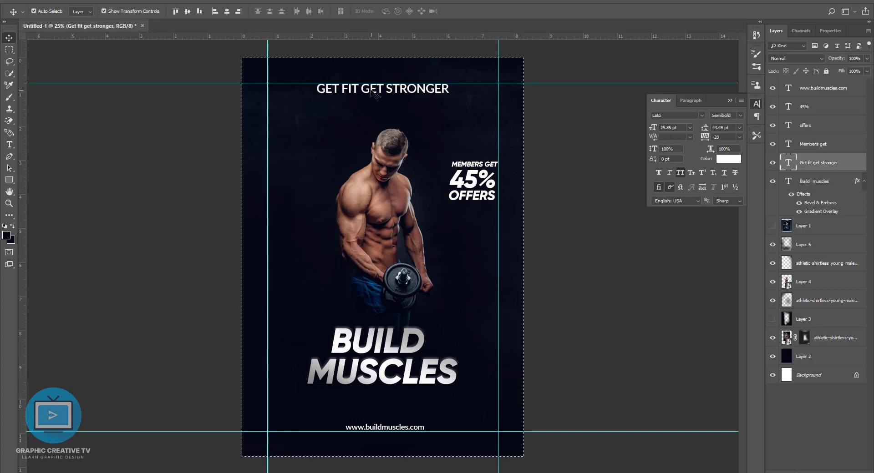
key(ctrl+d)
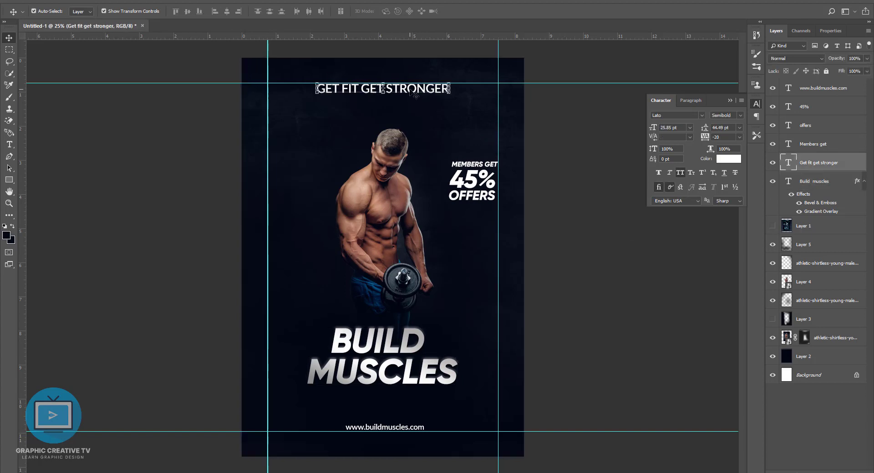
mouse_move(415, 96)
mouse_down()
mouse_move(409, 304)
mouse_move(217, 286)
mouse_up()
click(10, 145)
key(BackSpace)
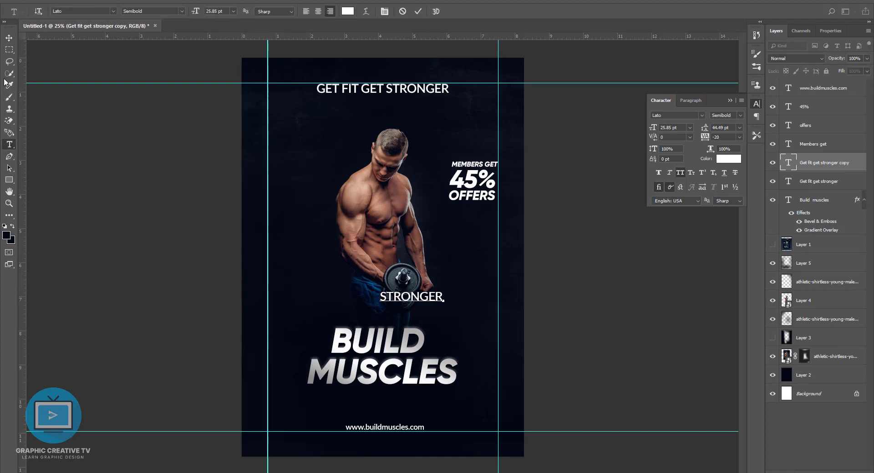
click(9, 37)
Scale the STRONGER copy up to about 320% and move it up the poster
key(ctrl+t)
drag(444, 291, 524, 270)
mouse_move(470, 298)
mouse_down()
mouse_move(424, 203)
mouse_move(444, 170)
mouse_up()
key(Return)
Set STRONGER in Gilroy-ExtraBoldItalic and nudge it slightly left
click(9, 145)
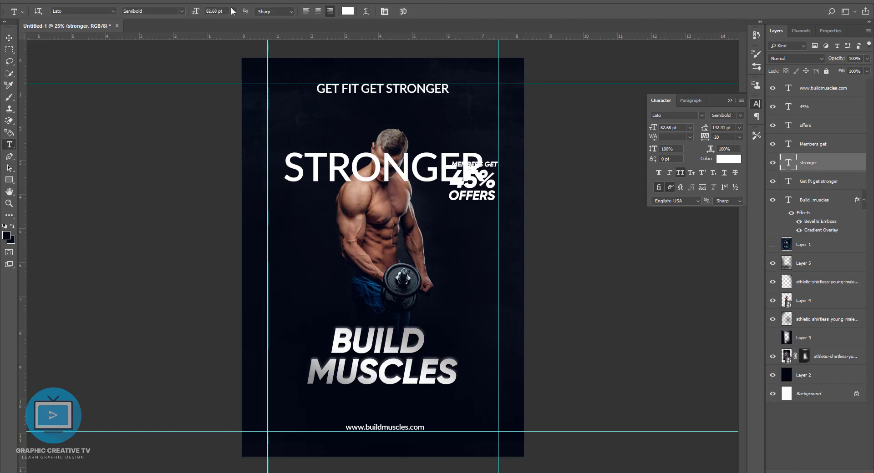
click(86, 14)
click(128, 38)
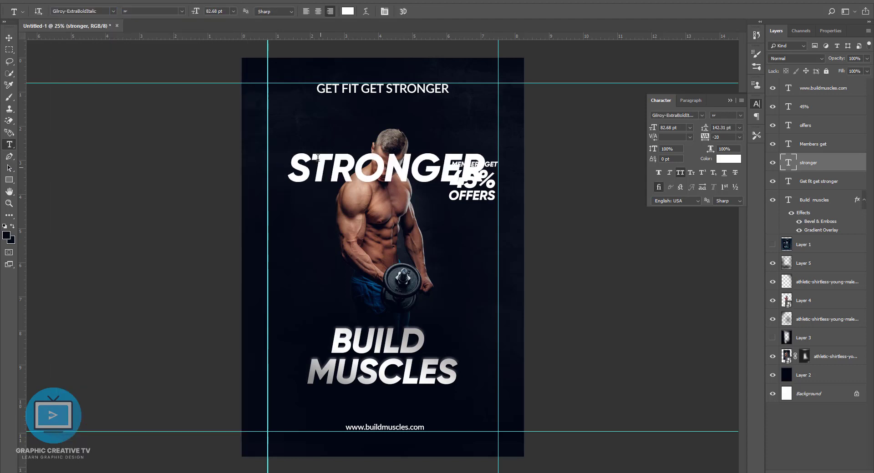
click(8, 37)
drag(363, 148, 358, 148)
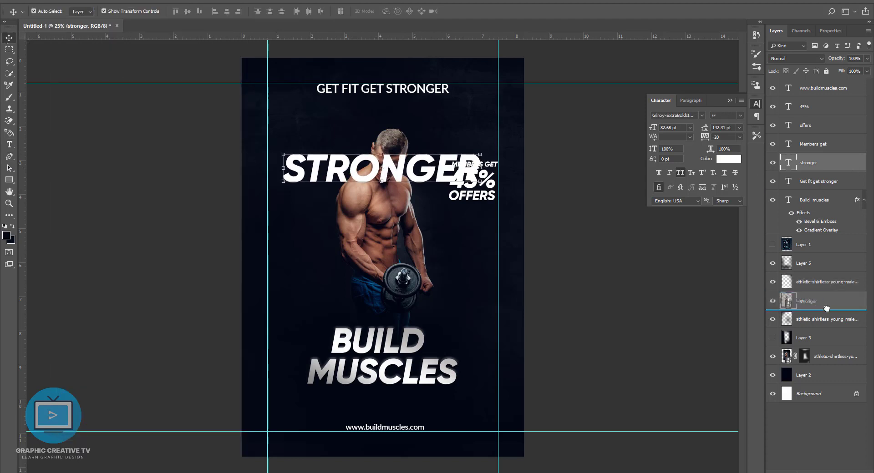
Place STRONGER behind the man with Linear Dodge (Add) blending and near-zero opacity
drag(810, 162, 815, 310)
click(622, 268)
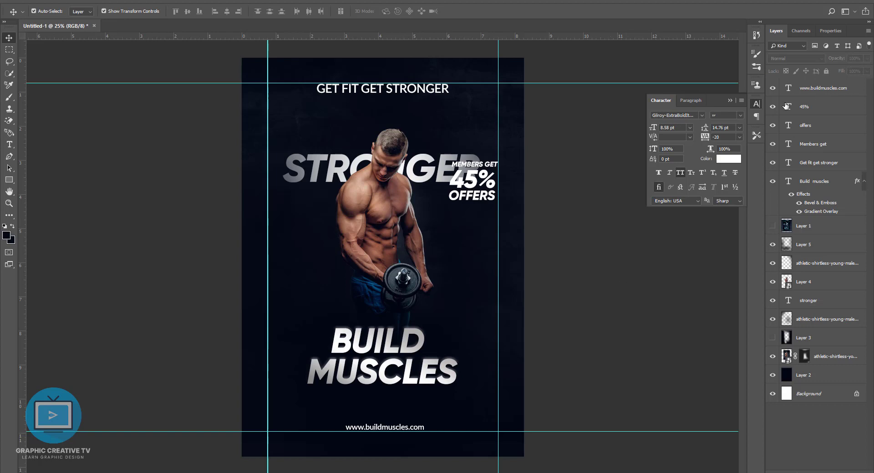
click(808, 301)
click(796, 59)
click(772, 131)
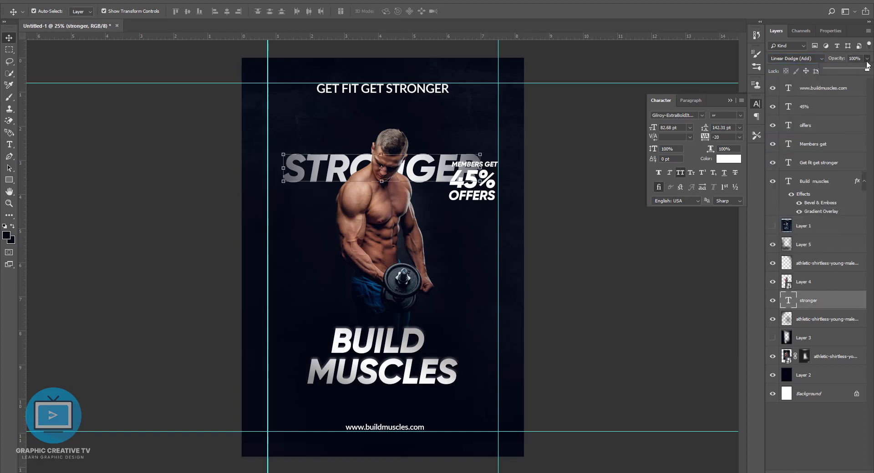
drag(866, 64, 818, 70)
click(630, 228)
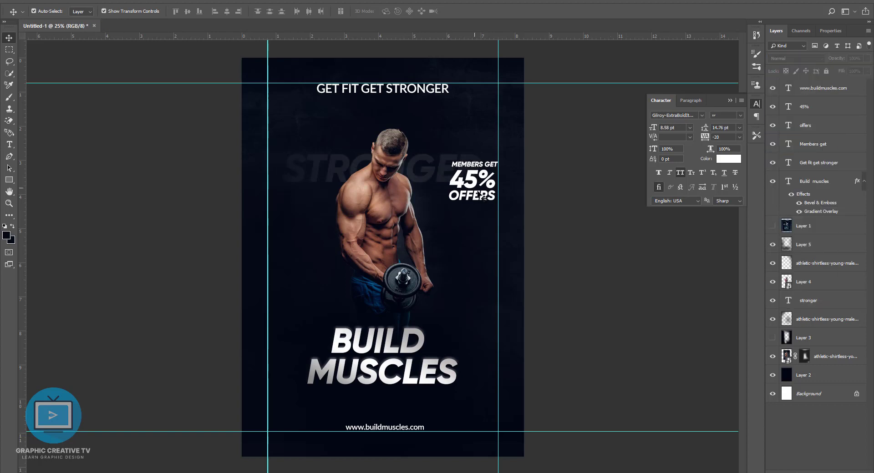
click(473, 164)
shift+click(471, 180)
Nudge the offer text block lower and set its colour to white sampled from MUSCLES
shift+click(820, 131)
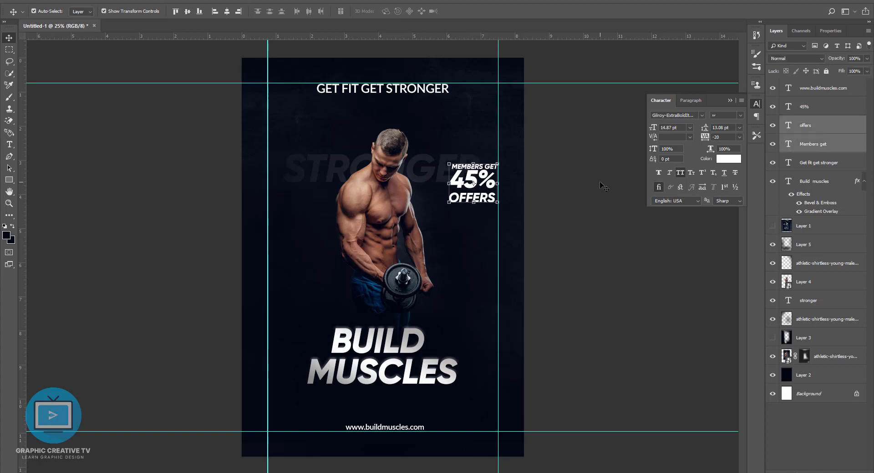
shift+click(808, 108)
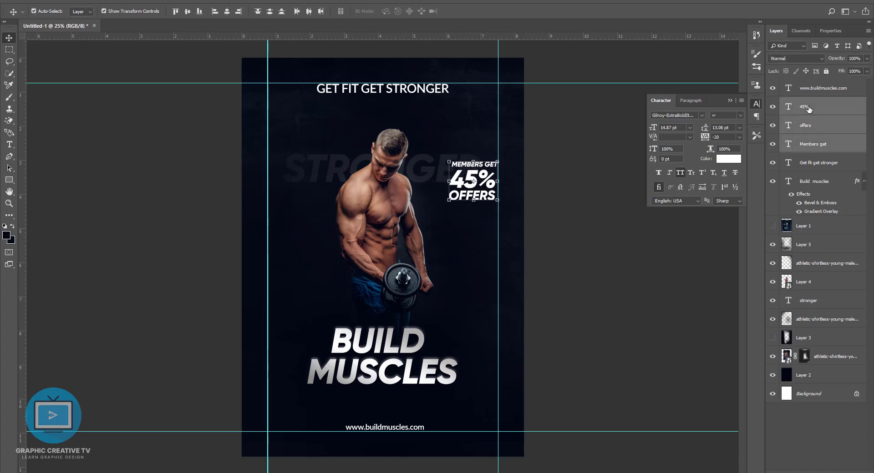
key(shift+Down)
key(shift+Down)
key(shift+Down)
key(shift+Down)
key(shift+Down)
key(shift+Down)
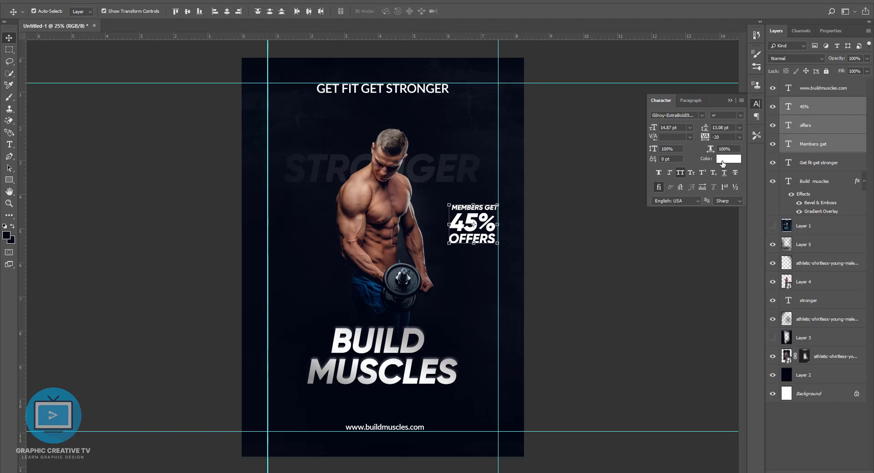
click(728, 158)
click(694, 336)
click(663, 343)
drag(721, 403, 722, 384)
click(671, 327)
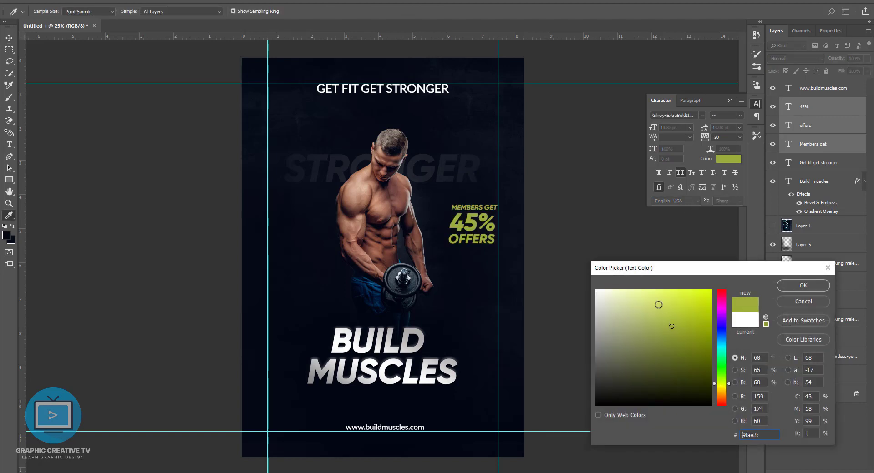
click(644, 289)
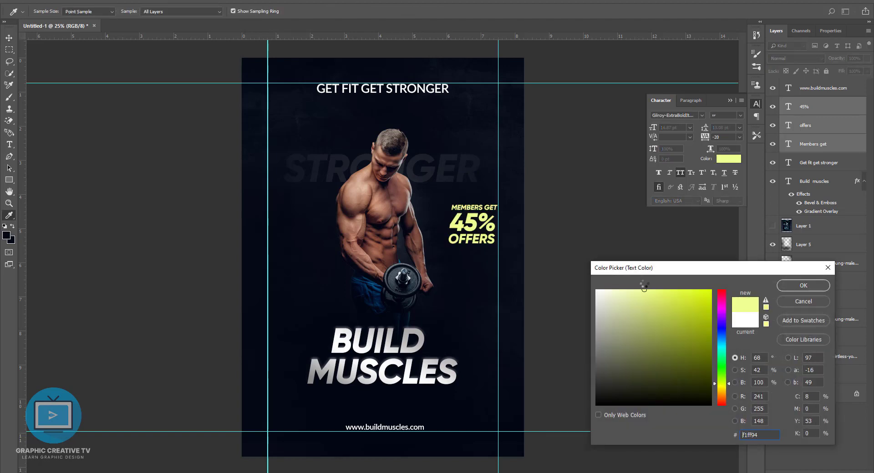
click(408, 365)
key(Return)
Stretch the faint STRONGER layer wider across the poster
click(95, 142)
click(434, 175)
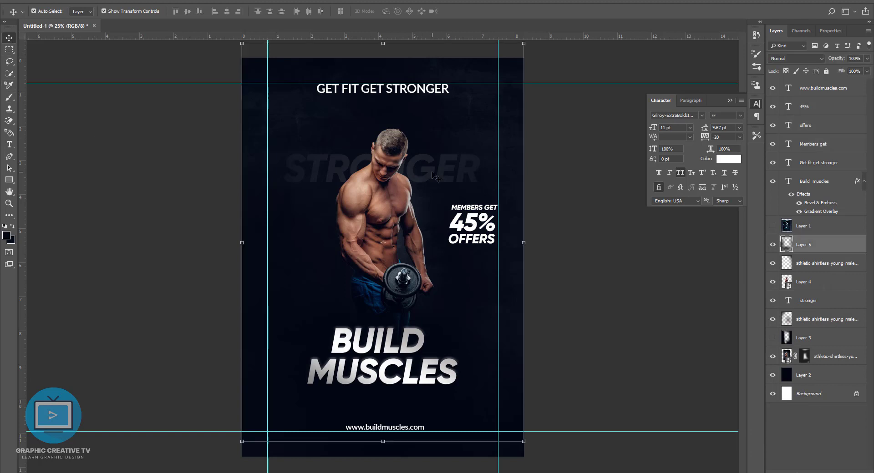
click(809, 300)
key(ctrl+t)
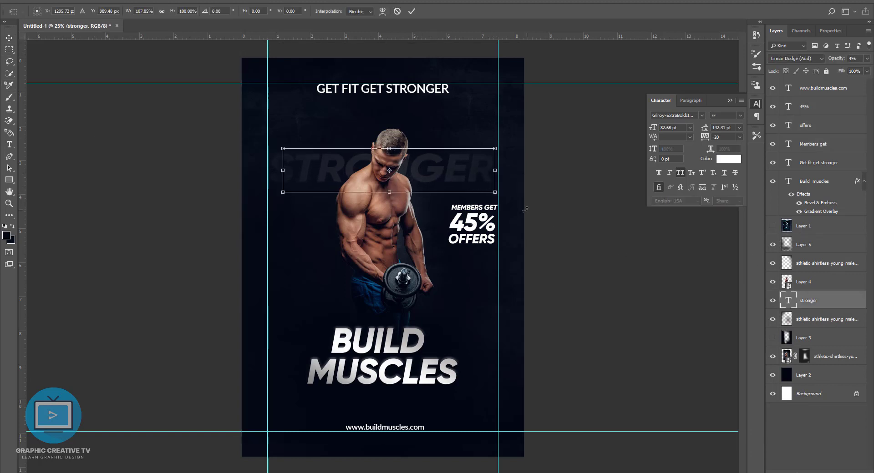
drag(481, 195, 501, 189)
key(Return)
ctrl+click(428, 91)
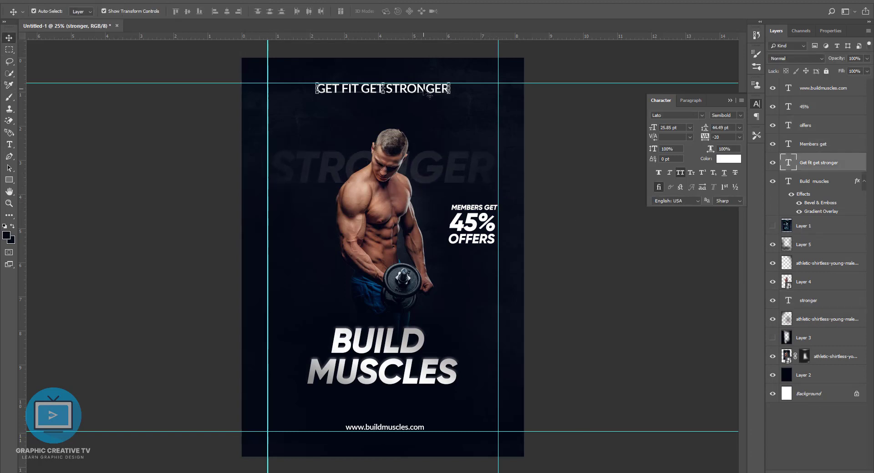
ctrl+click(419, 342)
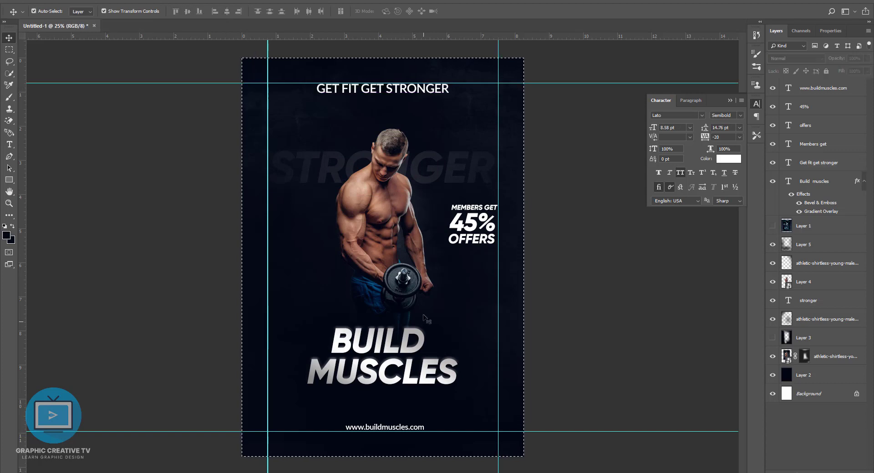
click(414, 343)
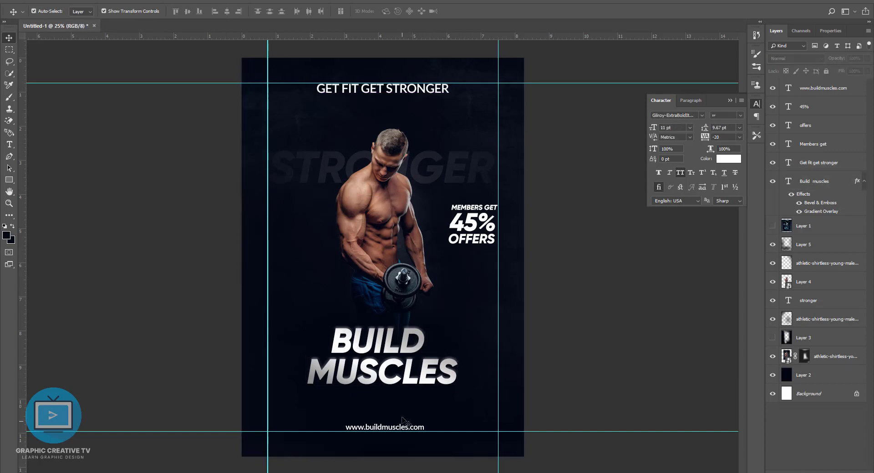
click(404, 426)
click(9, 144)
click(150, 10)
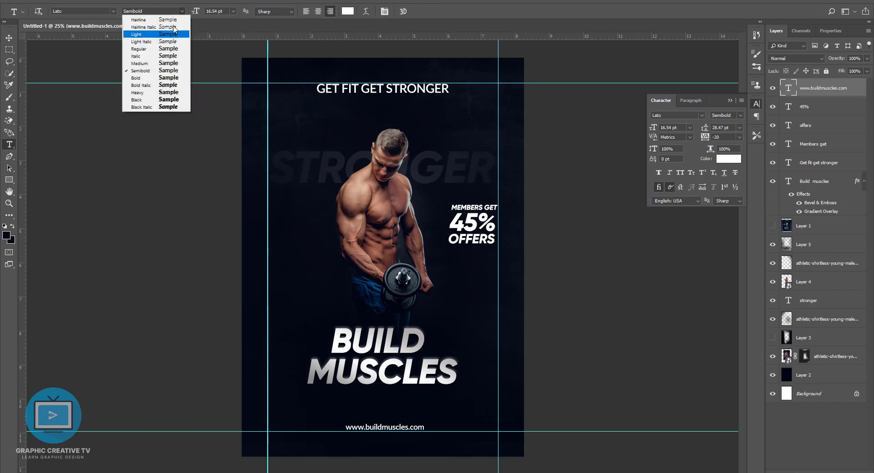
click(146, 51)
key(v)
click(435, 373)
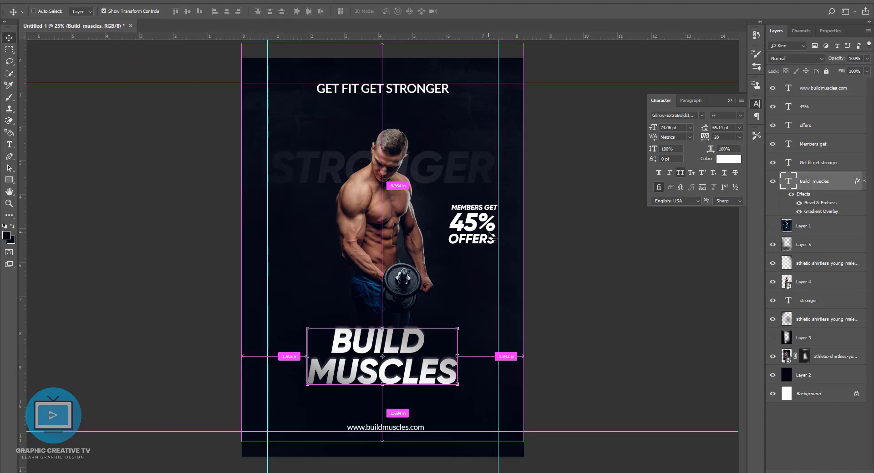
click(396, 426)
Draw a thin cyan bar, tilt it diagonally and stretch it past the poster edges
key(u)
mouse_move(250, 154)
mouse_down()
mouse_move(573, 157)
mouse_move(544, 55)
mouse_up()
click(84, 11)
click(45, 66)
key(ctrl+t)
drag(287, 253, 153, 354)
drag(388, 178, 381, 237)
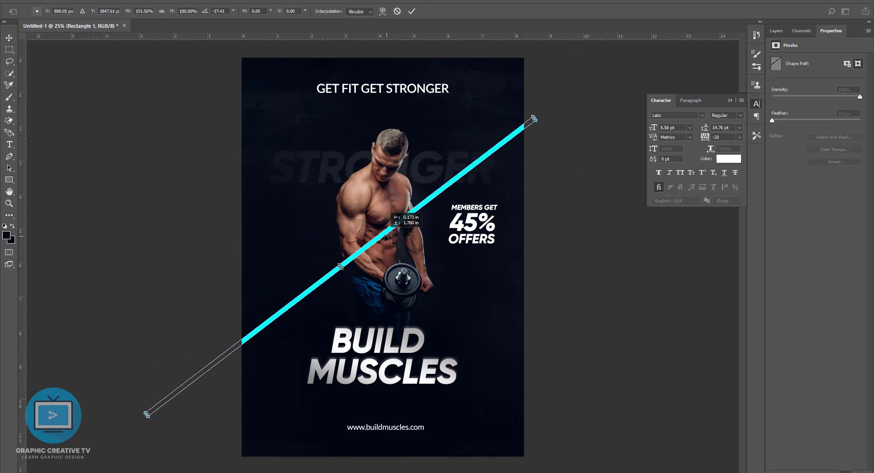
drag(532, 120, 573, 80)
key(Return)
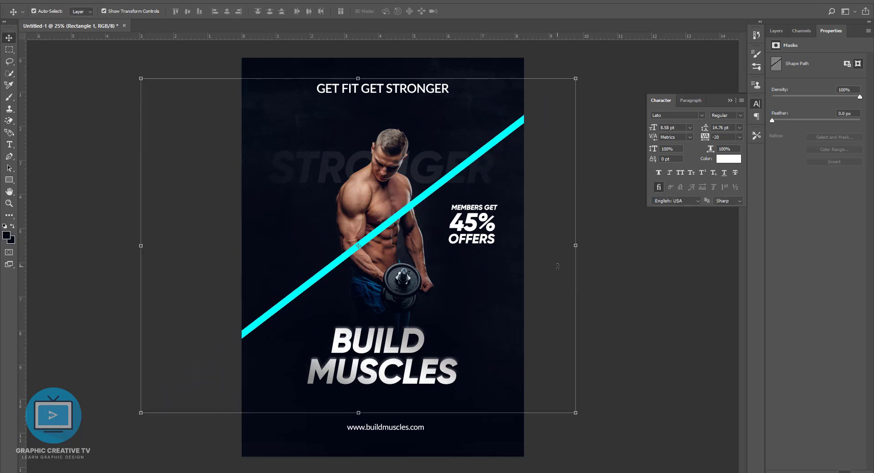
Duplicate the bar, rotate the copy into an X, and move both behind the man
key(ctrl+j)
key(ctrl+t)
drag(583, 383, 415, 144)
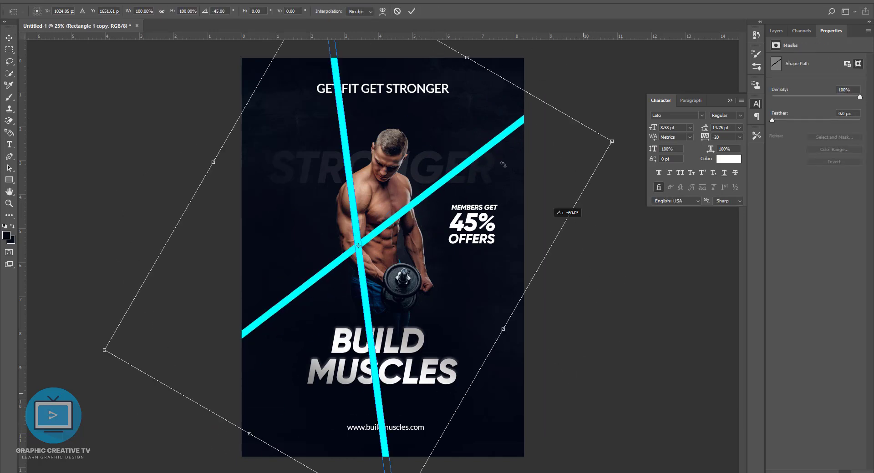
key(Return)
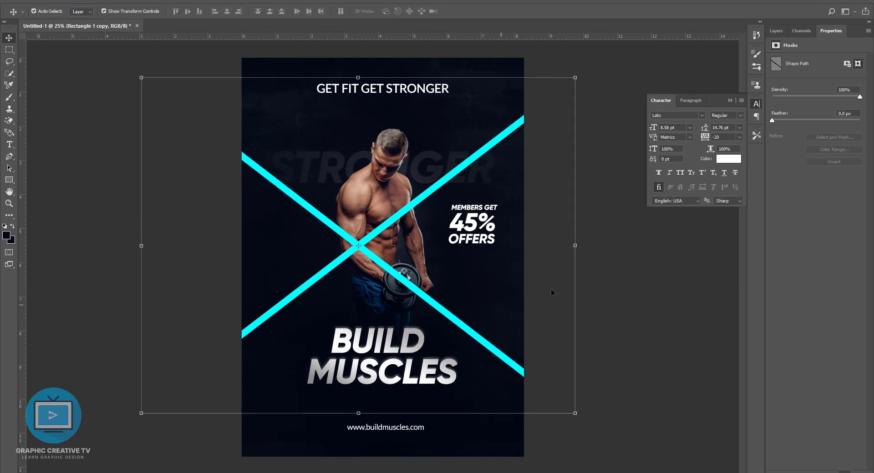
drag(418, 200, 447, 194)
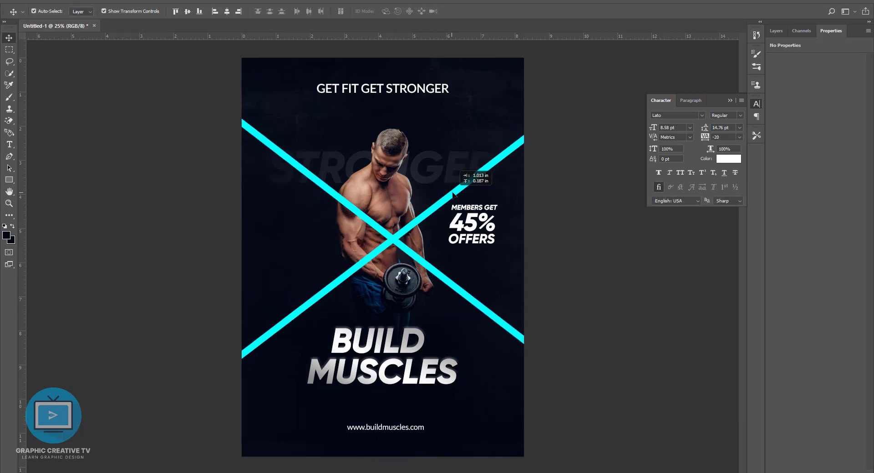
click(775, 30)
drag(809, 93, 805, 321)
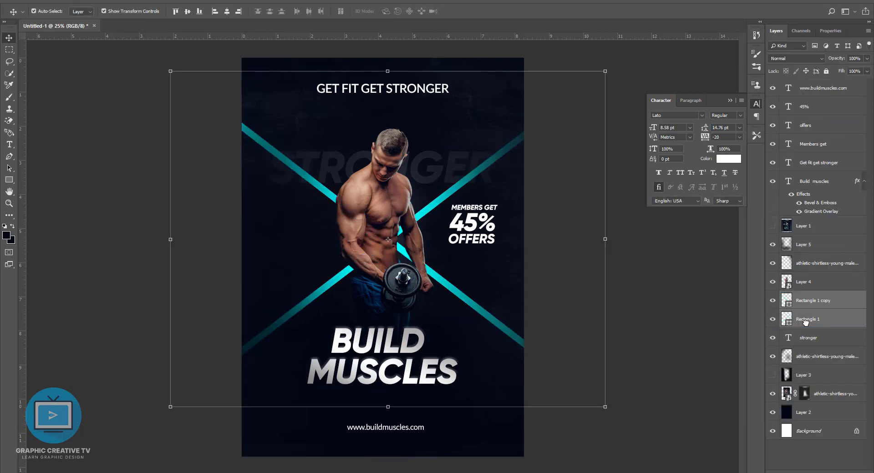
key(shift+Left)
key(shift+Left)
key(shift+Left)
key(shift+Left)
key(shift+Left)
key(shift+Left)
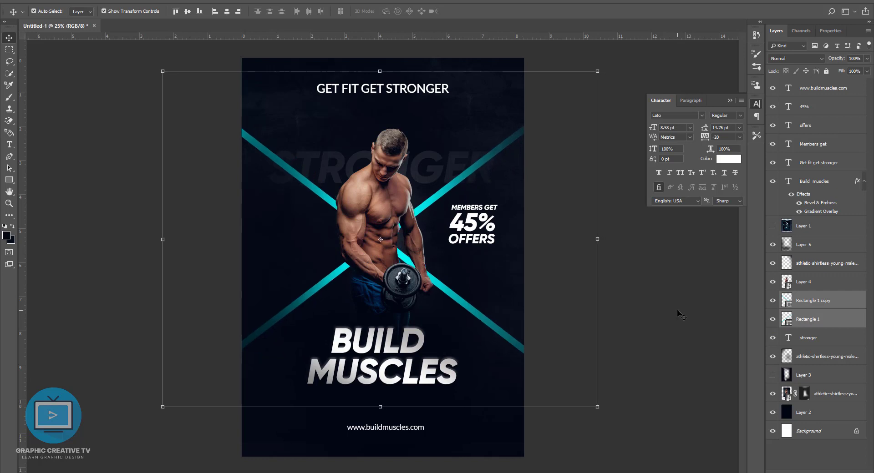
Add an outer glow to Rectangle 1 copy with raised opacity, larger size, and teal colour
click(819, 301)
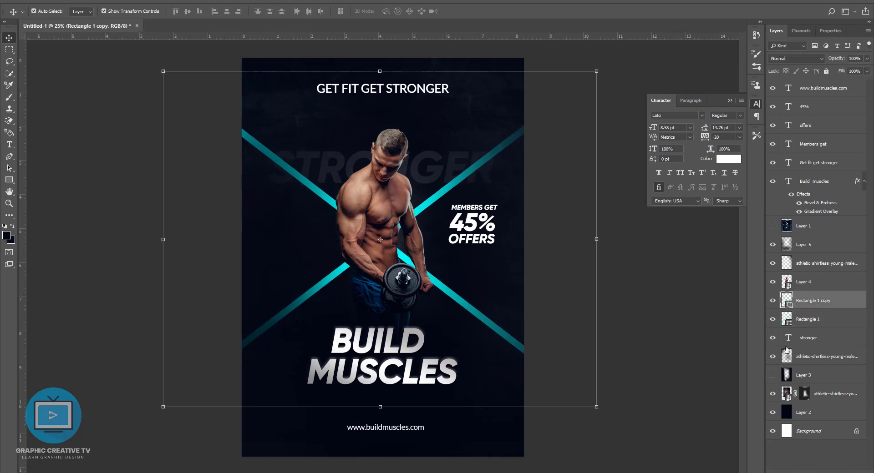
click(796, 471)
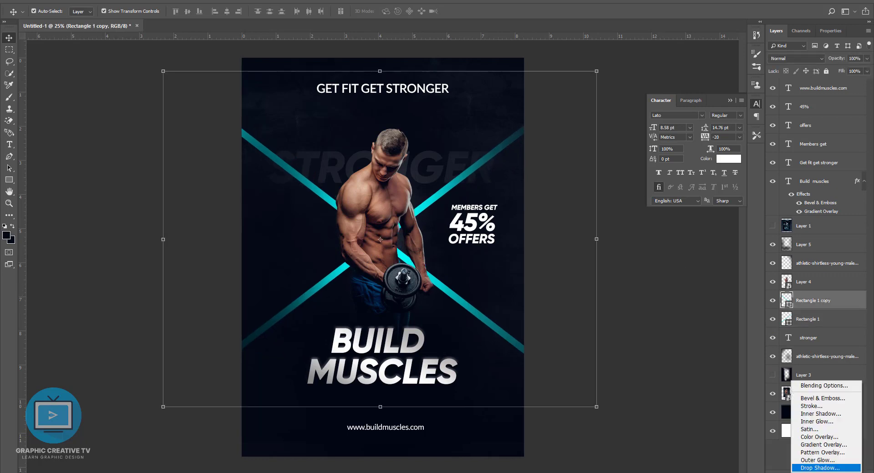
click(818, 460)
drag(690, 277, 701, 276)
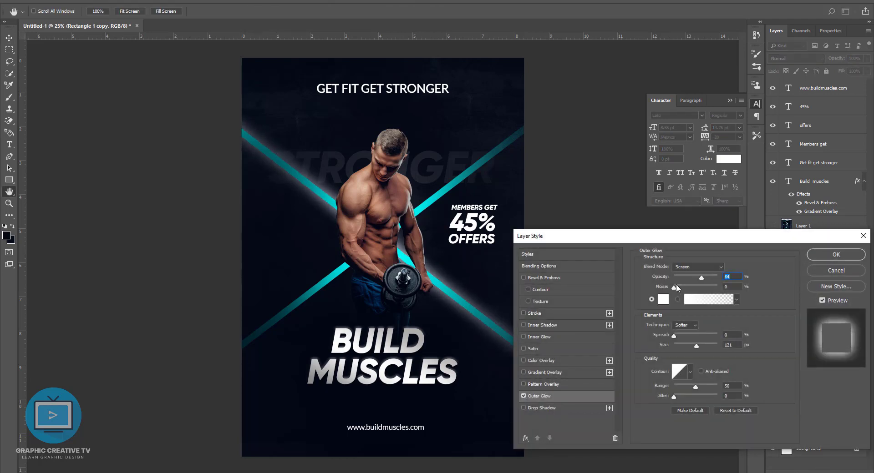
mouse_move(695, 346)
mouse_down()
mouse_move(717, 345)
mouse_move(699, 345)
mouse_move(706, 345)
mouse_up()
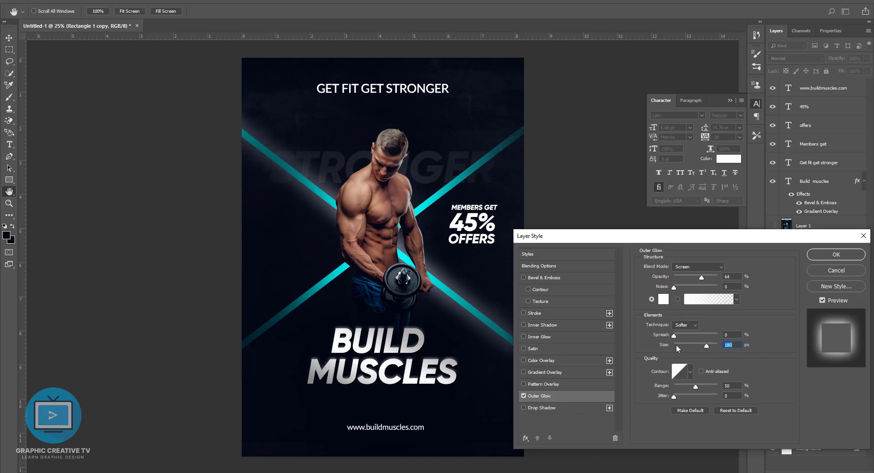
click(664, 299)
click(486, 317)
click(792, 286)
key(Return)
Apply a smart-filter Gaussian Blur, redoing it with a softer radius of about 15 px
key(v)
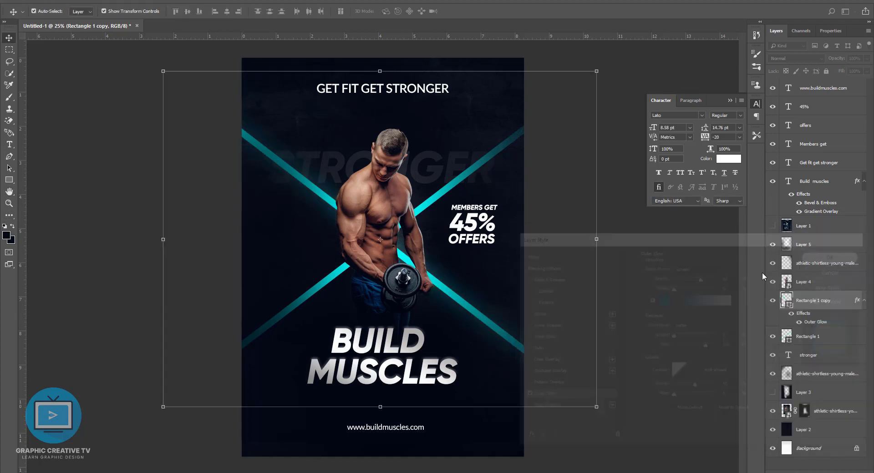
click(266, 138)
click(435, 177)
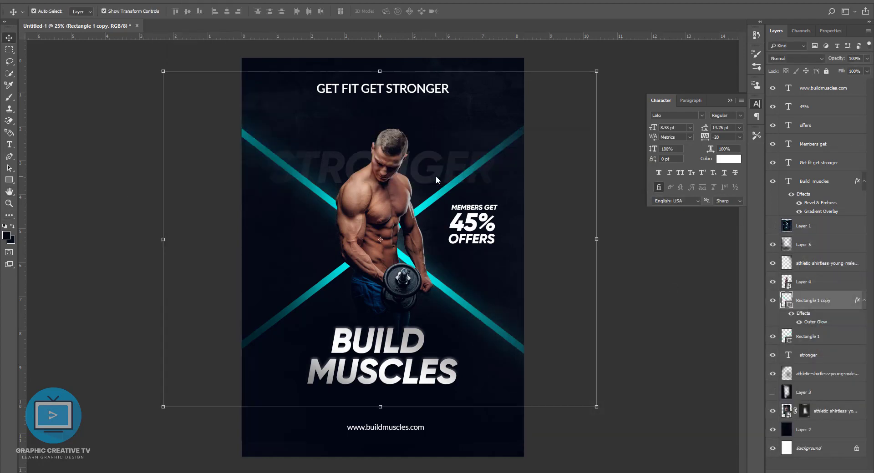
drag(174, 250, 207, 250)
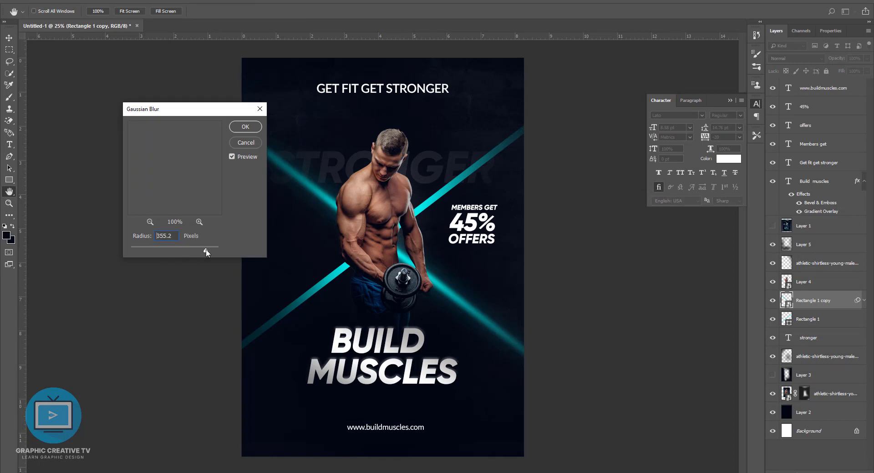
key(Return)
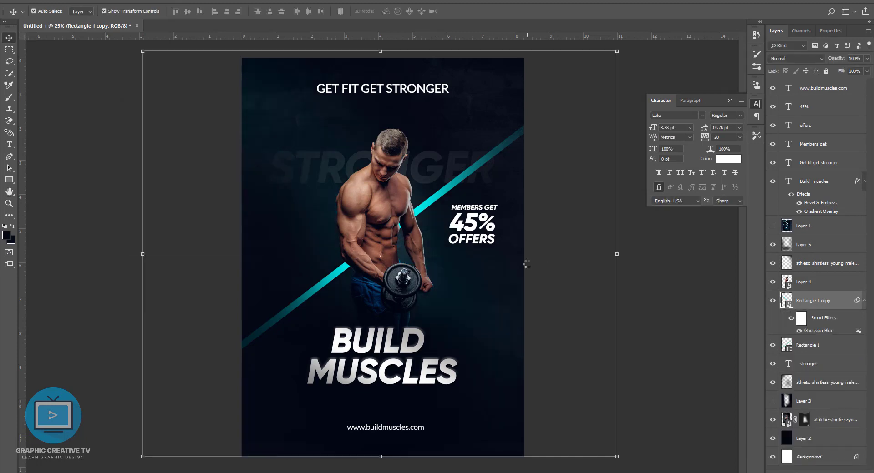
key(ctrl+alt+z)
key(ctrl+alt+z)
key(alt+t)
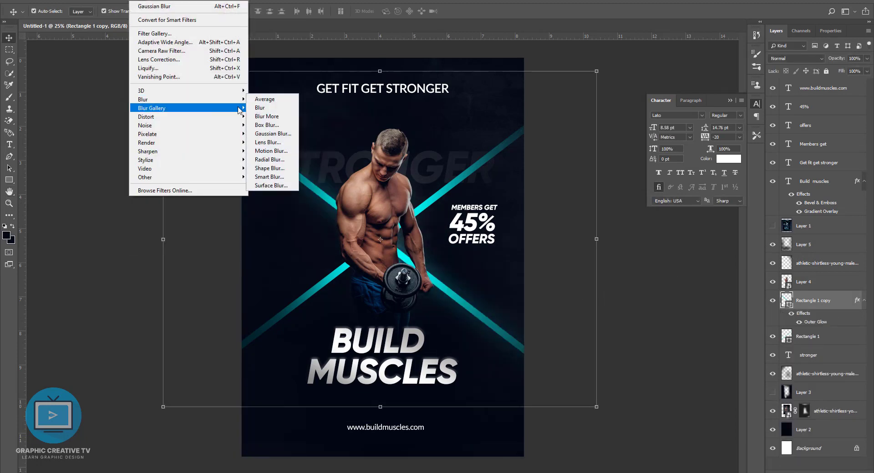
click(314, 156)
click(417, 176)
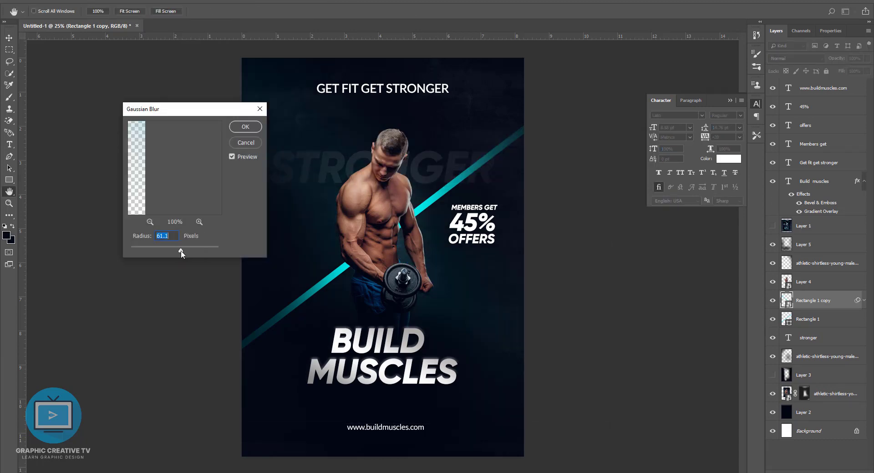
drag(181, 249, 182, 252)
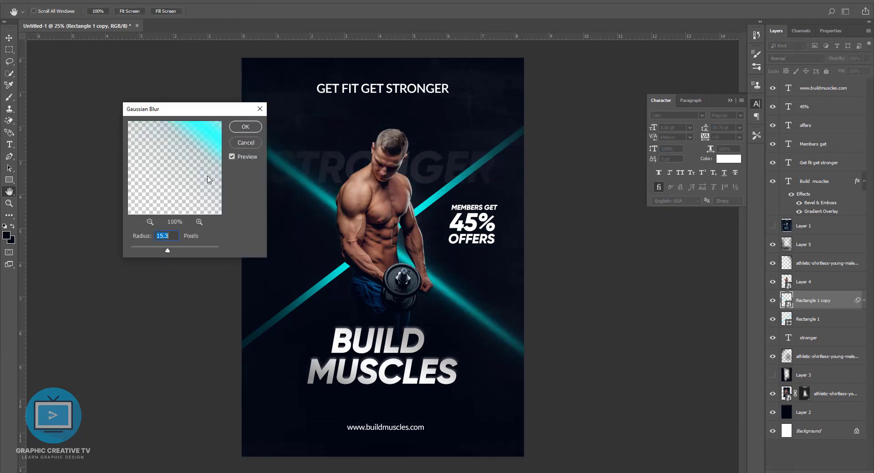
click(243, 131)
Delete the sharp, unblurred Rectangle 1 beam layer
drag(820, 344, 802, 336)
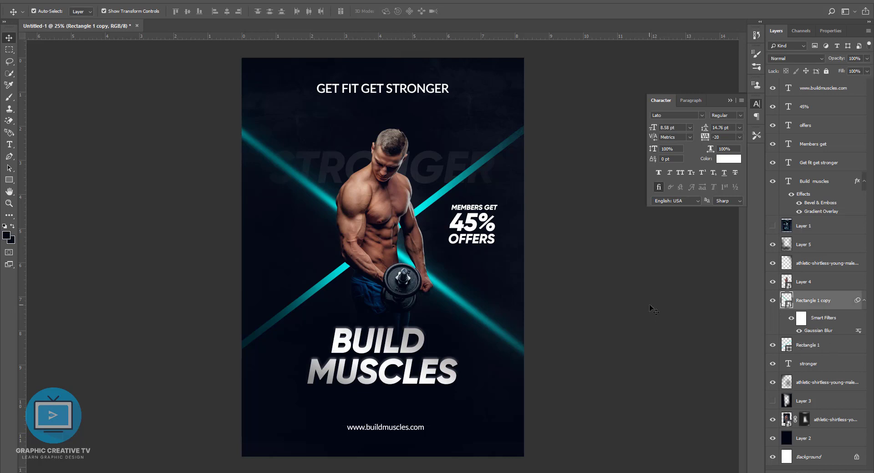
drag(806, 357, 811, 342)
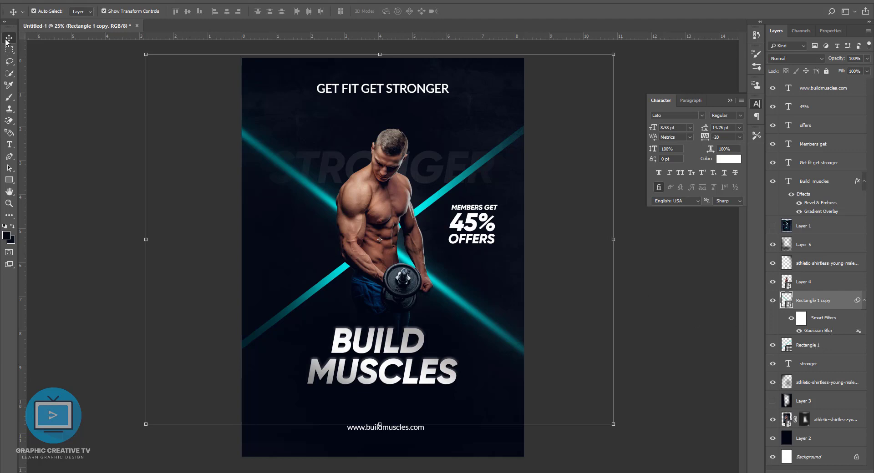
drag(823, 288, 816, 302)
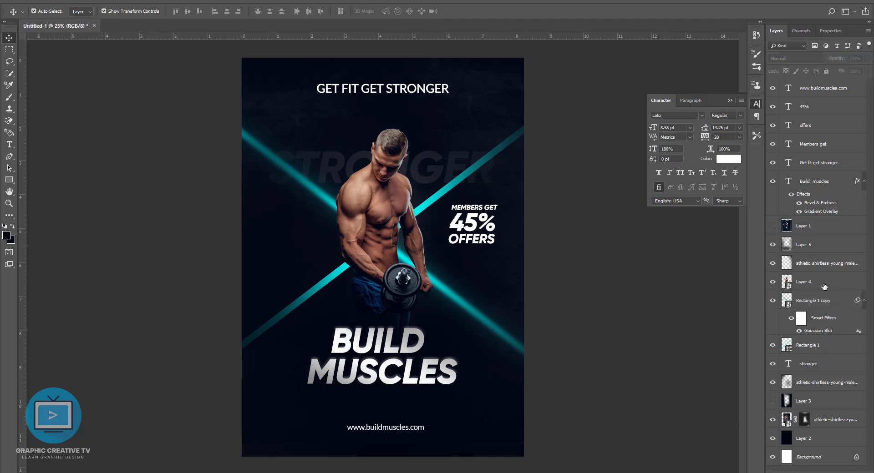
click(808, 345)
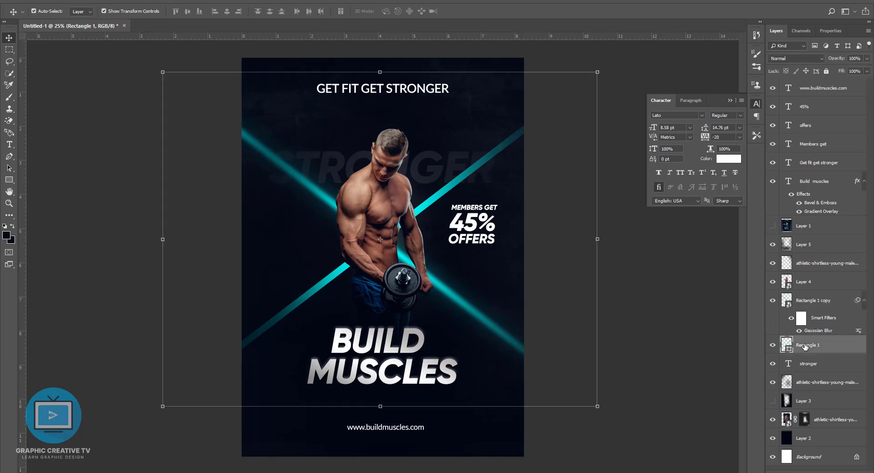
click(817, 320)
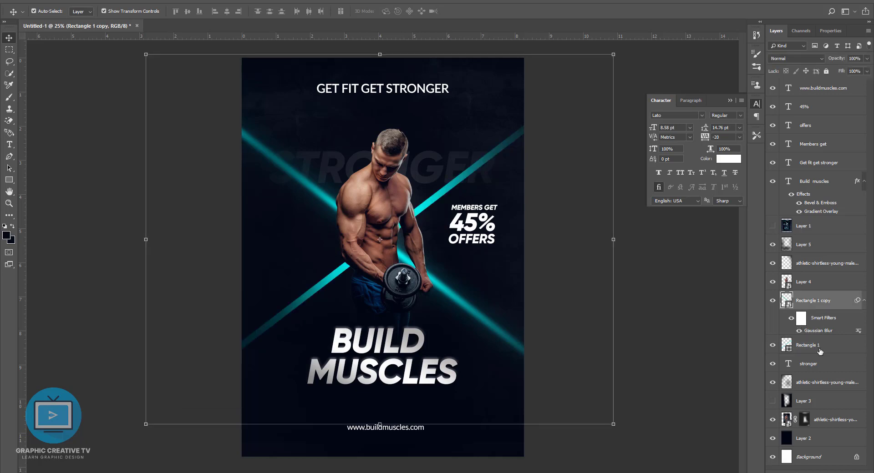
drag(806, 244, 826, 300)
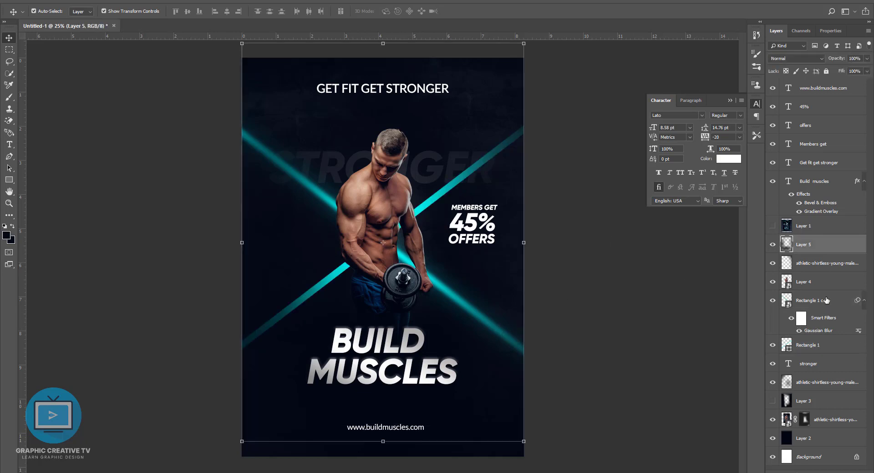
click(815, 345)
key(Delete)
Duplicate the blurred beam and flip the copy horizontally to complete the X
click(815, 301)
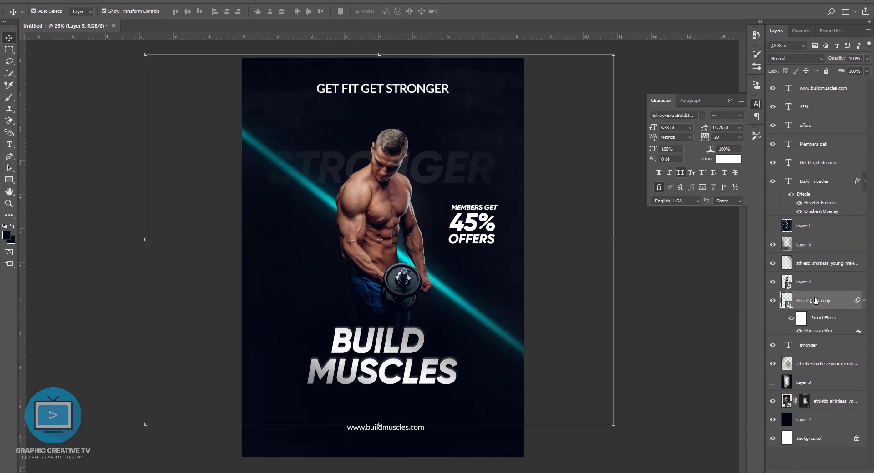
key(ctrl+j)
key(ctrl+t)
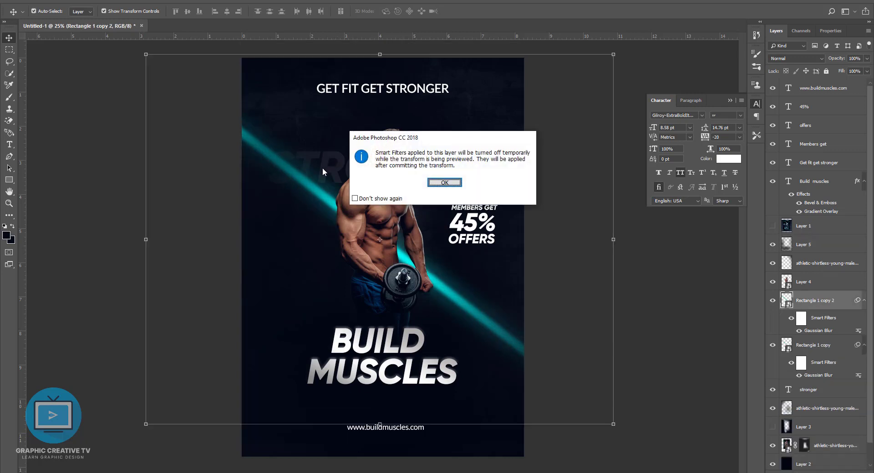
key(Return)
right_click(319, 191)
click(362, 297)
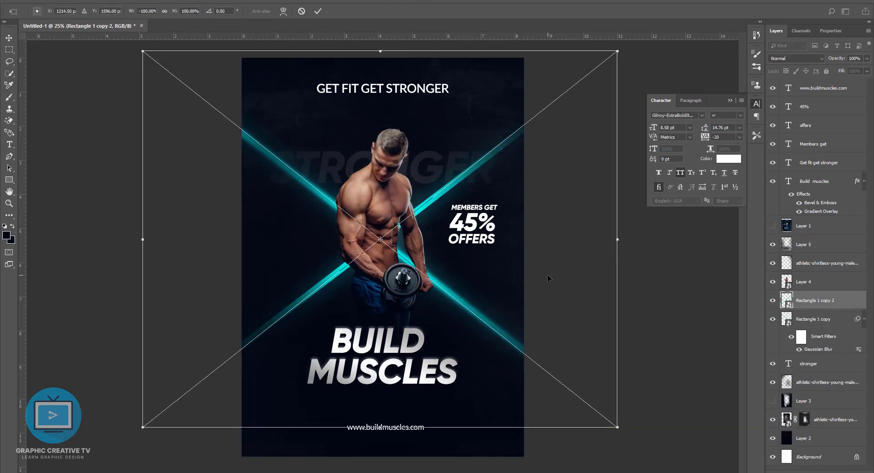
key(Return)
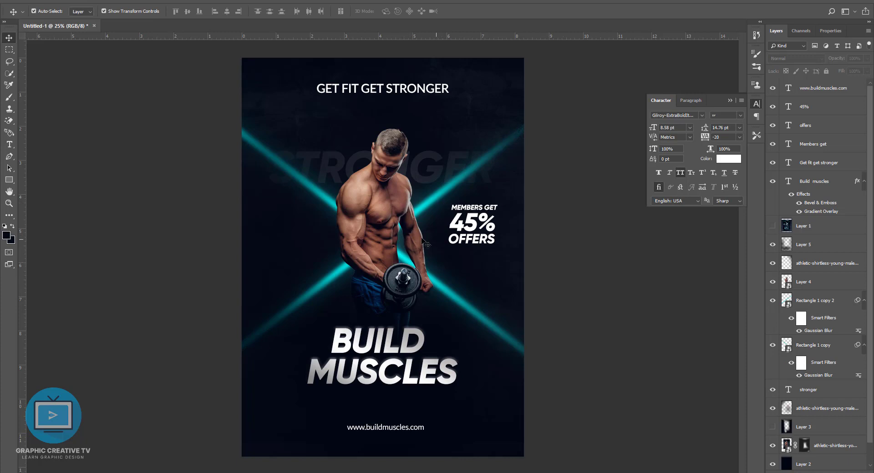
click(806, 245)
Select the beam and man layers in turn, then return to Layer 5
click(814, 302)
shift+click(817, 349)
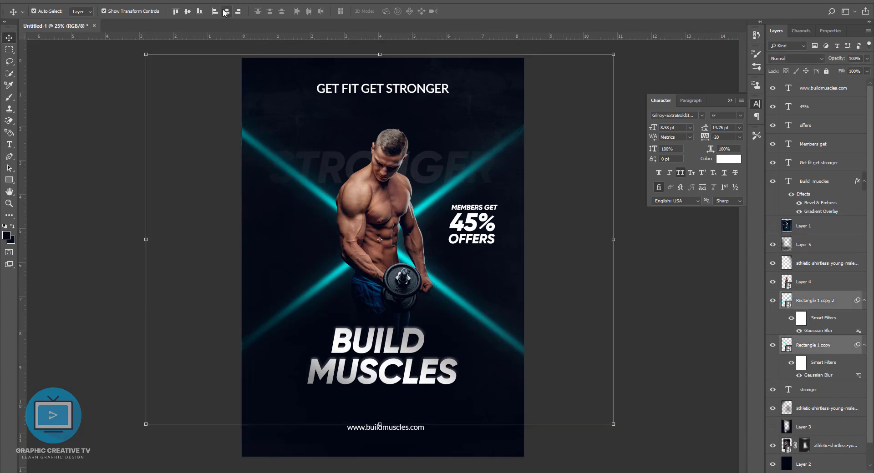
click(423, 202)
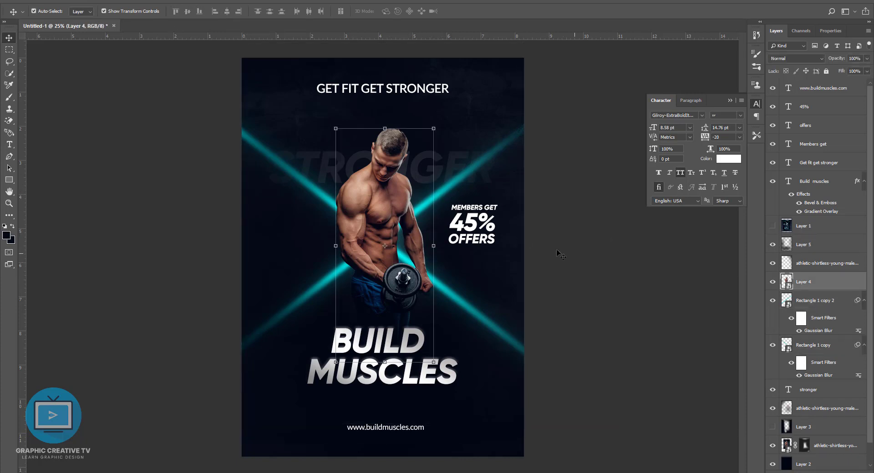
ctrl+click(821, 448)
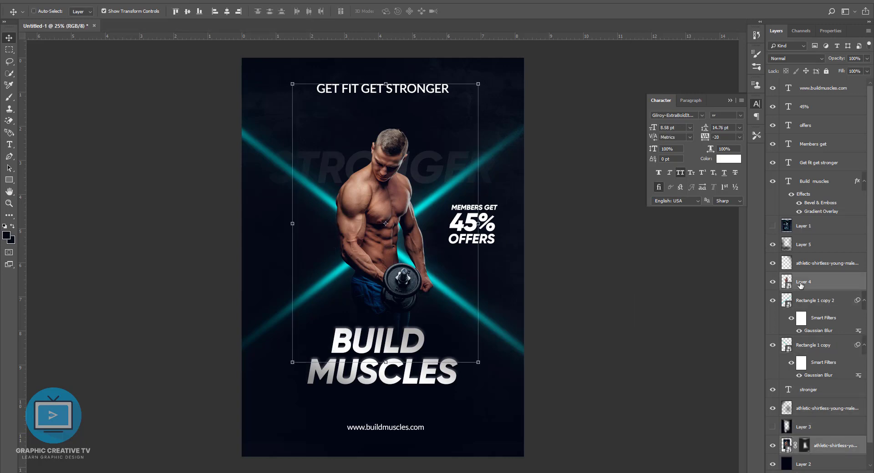
key(ctrl+a)
click(199, 15)
key(ctrl+d)
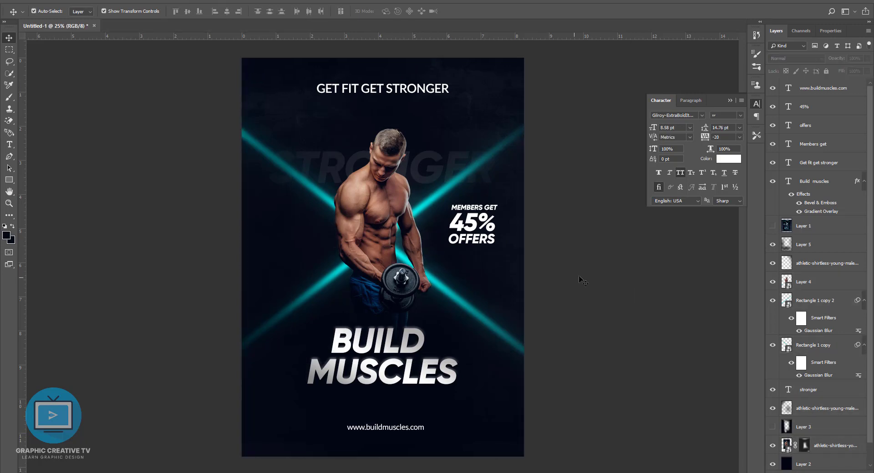
click(466, 306)
Add a second, stronger Gaussian Blur (about 41.5 px) to the flipped beam and hide the first
double_click(818, 331)
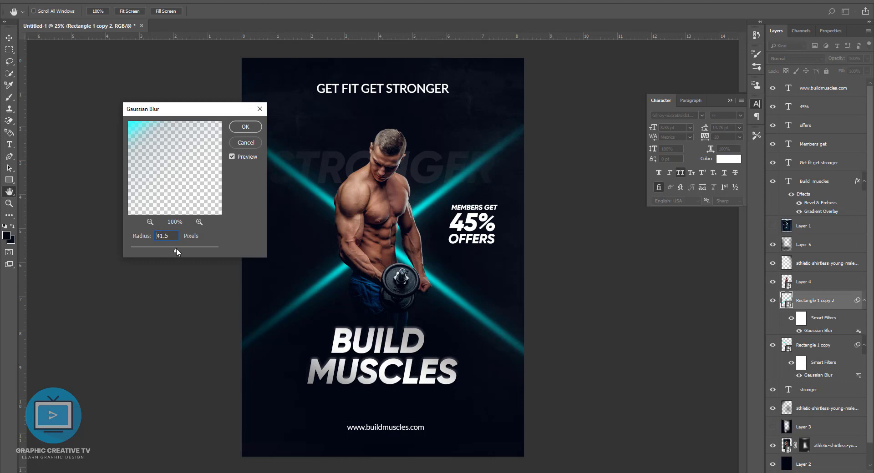
key(Return)
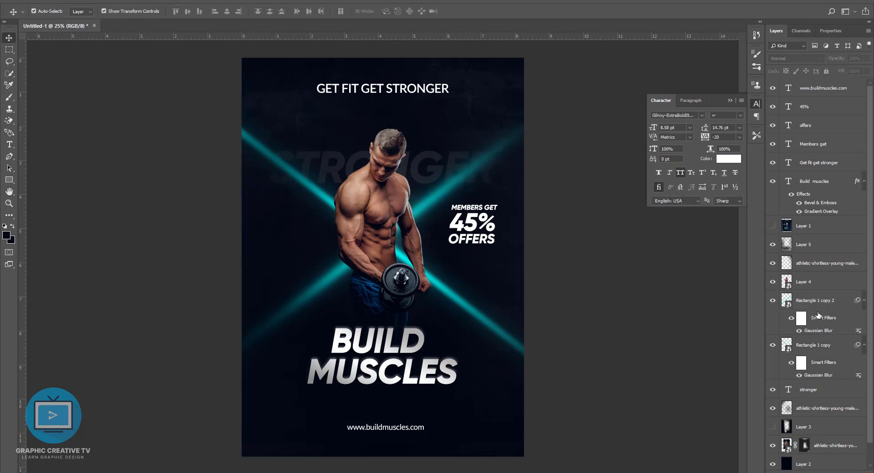
drag(810, 336, 809, 345)
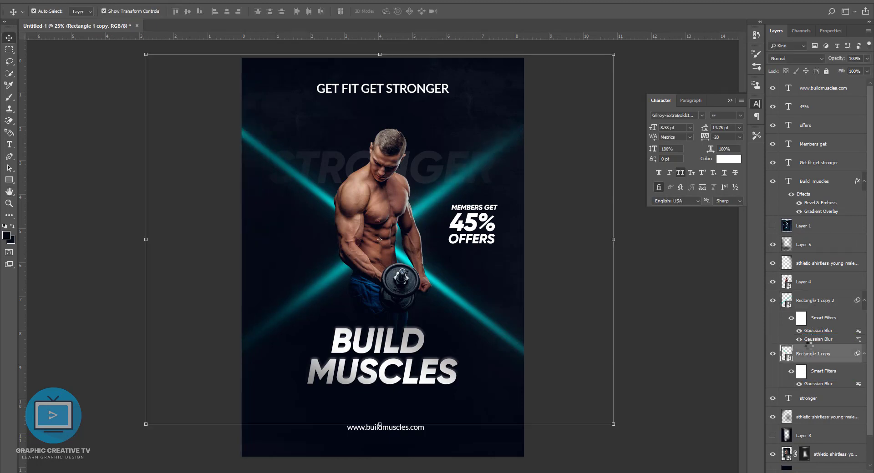
click(799, 331)
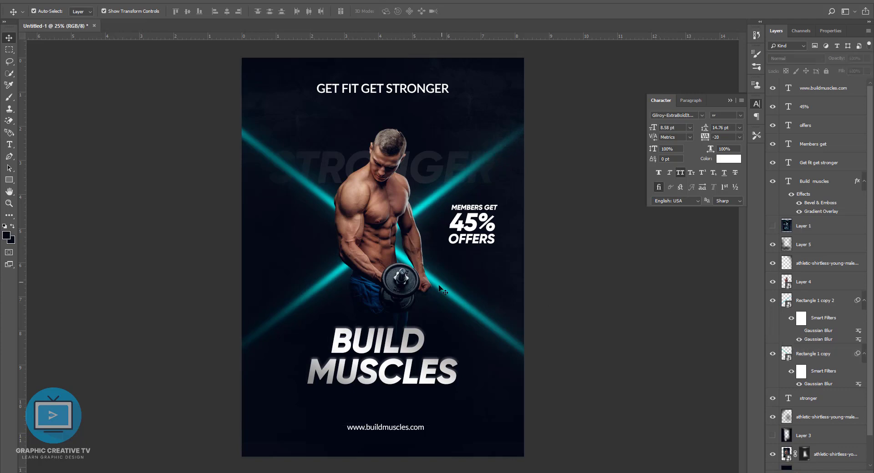
click(513, 273)
key(b)
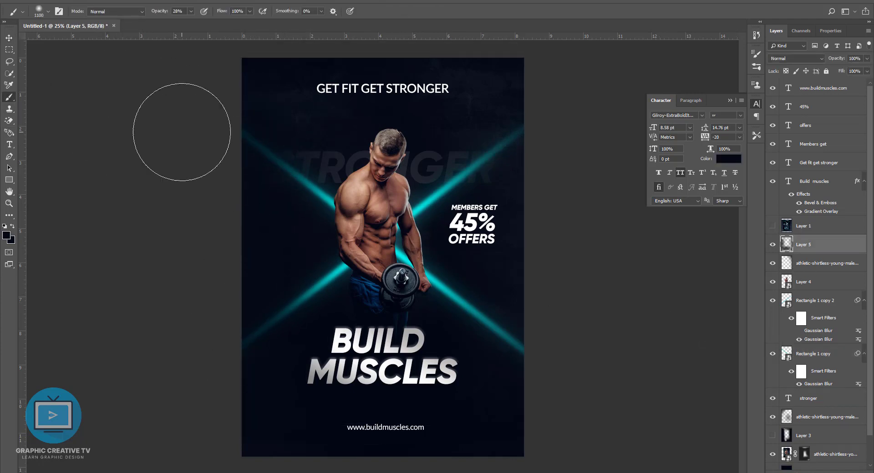
Paint a soft 28% black stroke over the upper-left beam and STRONGER, then set Layer 5 to 87%
drag(273, 185, 613, 113)
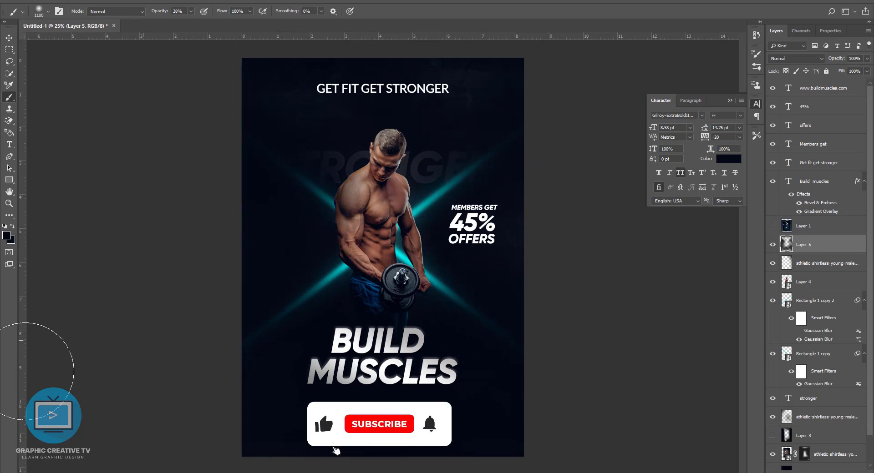
click(866, 59)
drag(867, 68, 863, 70)
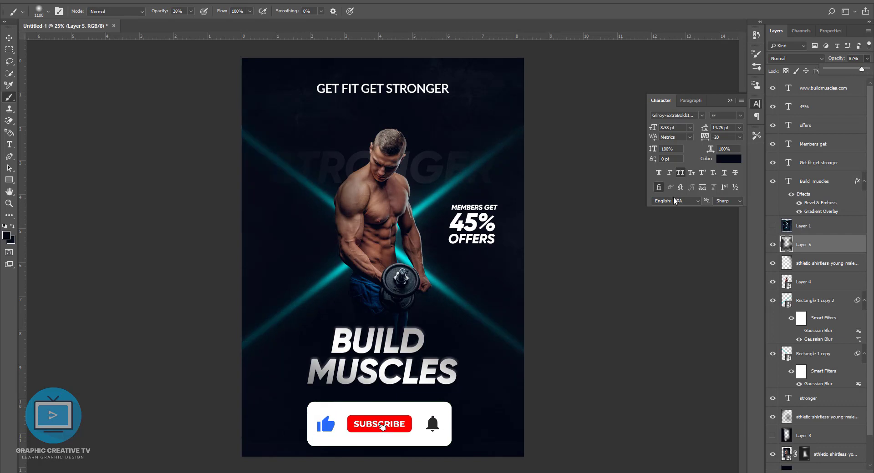
Nudge the large STRONGER text layer upward
key(v)
click(814, 399)
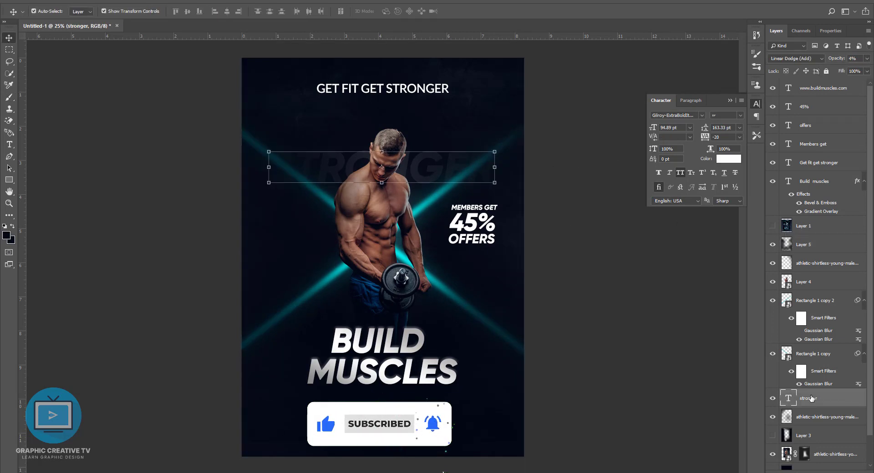
key(shift+Up)
key(shift+Up)
key(shift+Up)
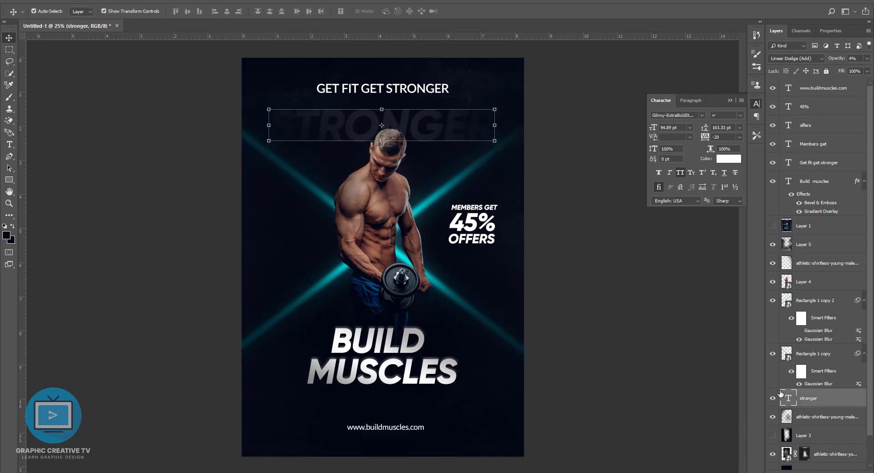
key(shift+Up)
key(shift+Up)
key(shift+Up)
key(shift+Up)
key(shift+Up)
key(shift+Up)
key(shift+Up)
key(shift+Up)
key(shift+Up)
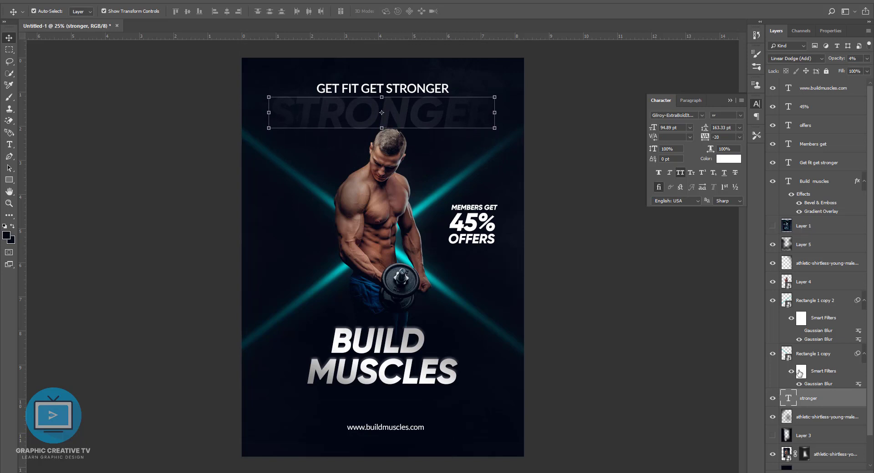
Shorten the tagline to GET FIT GET and centre it horizontally over STRONGER
double_click(426, 89)
drag(450, 89, 386, 89)
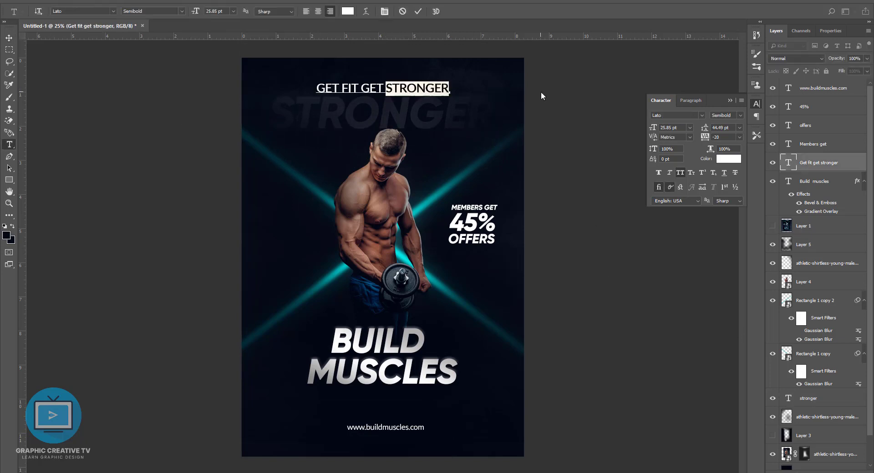
key(BackSpace)
click(9, 37)
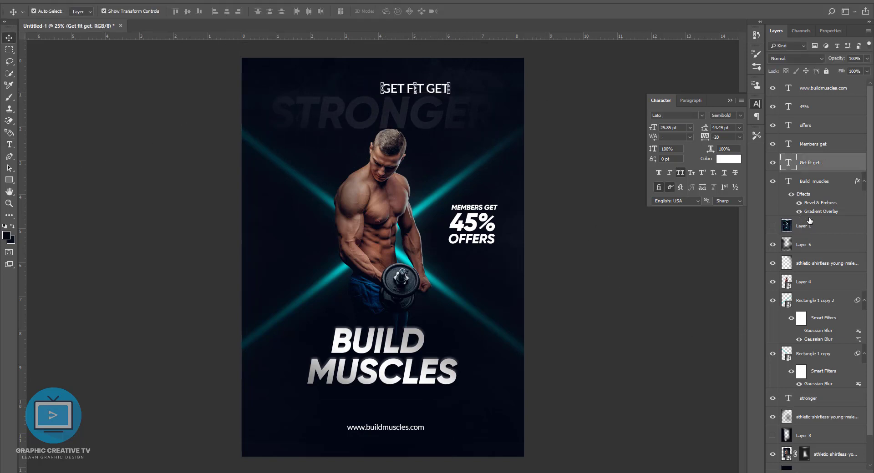
ctrl+click(814, 398)
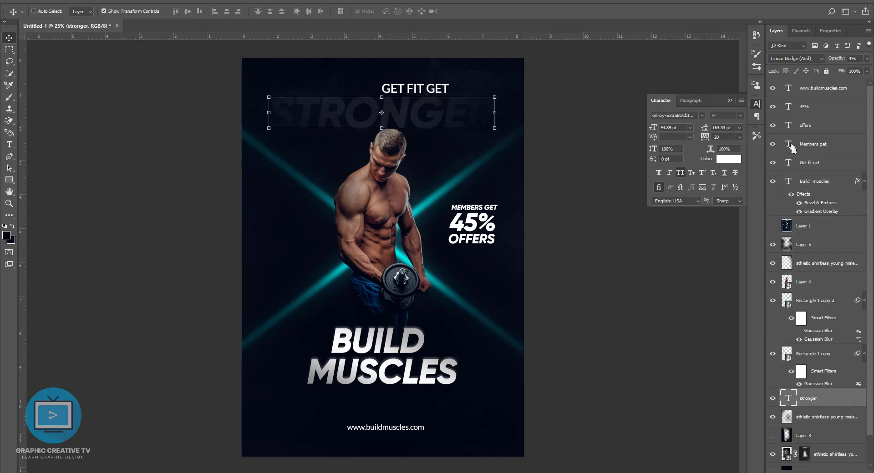
click(227, 11)
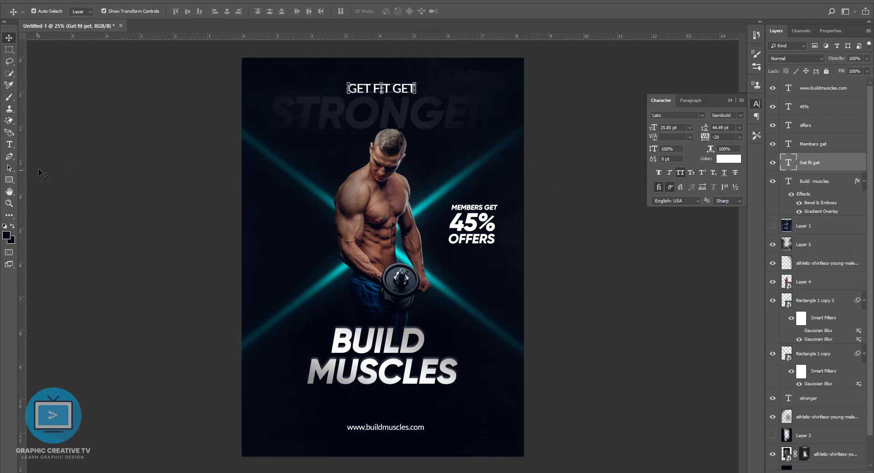
Raise the STRONGER word's layer opacity from 4% to 37%
click(804, 246)
click(803, 399)
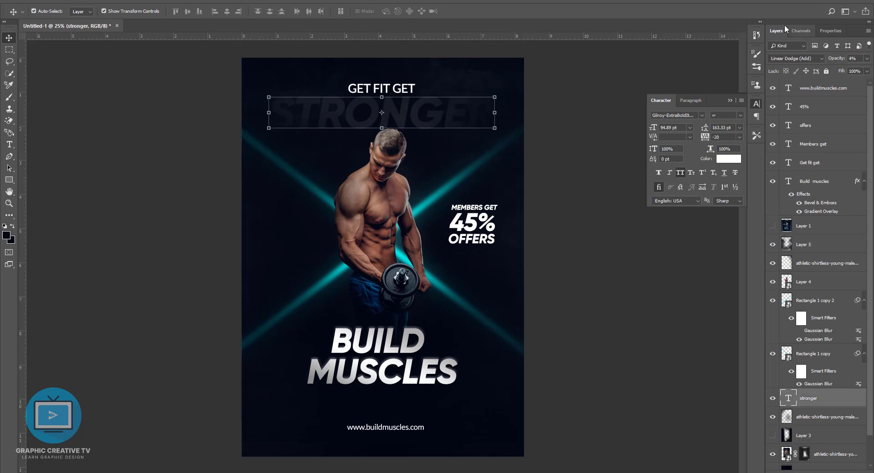
drag(855, 66, 843, 71)
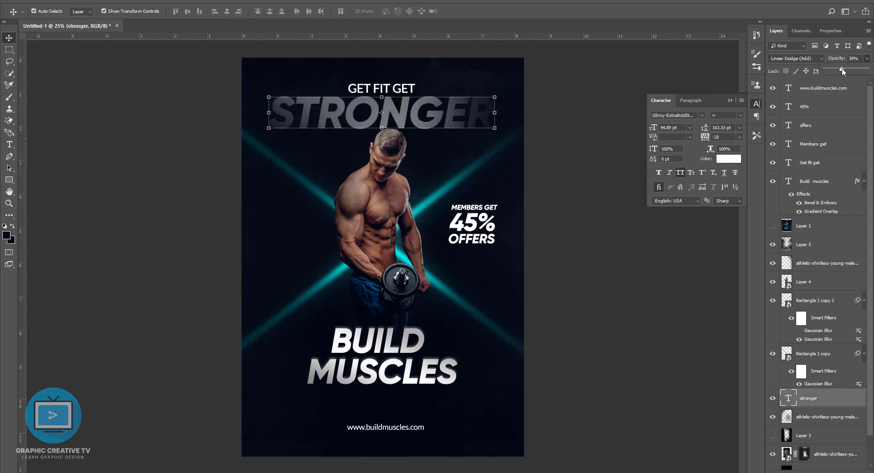
click(489, 131)
click(396, 114)
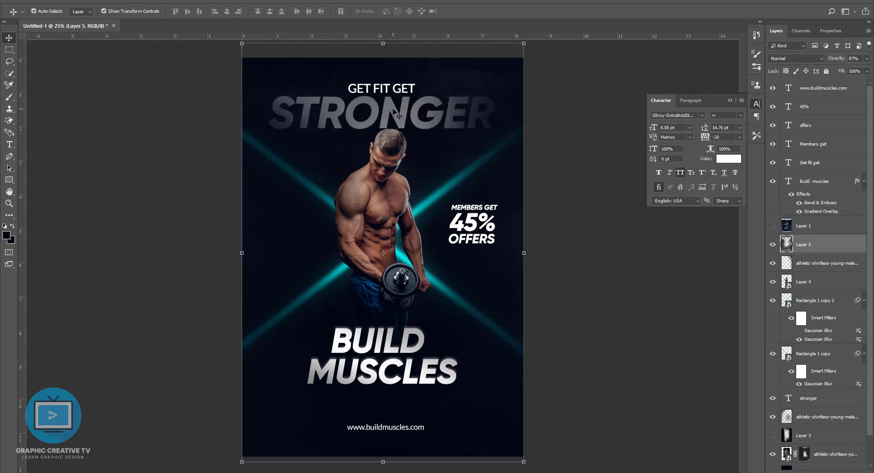
click(811, 399)
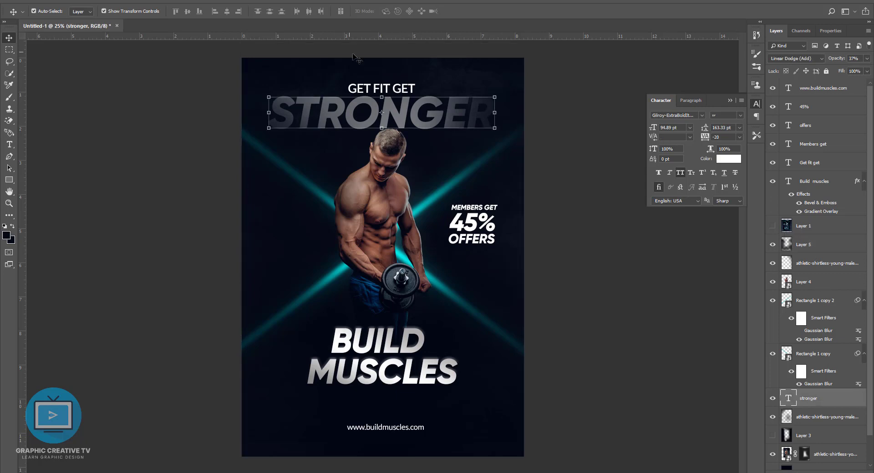
click(382, 88)
Set GET FIT GET in Gilroy-ExtraBoldItalic with Linear Dodge (Add) blending at 37% opacity
text(to)
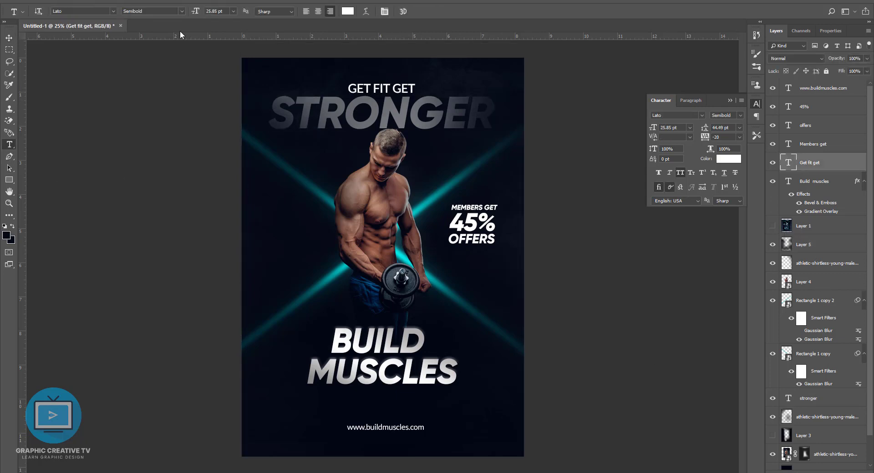
text(gi)
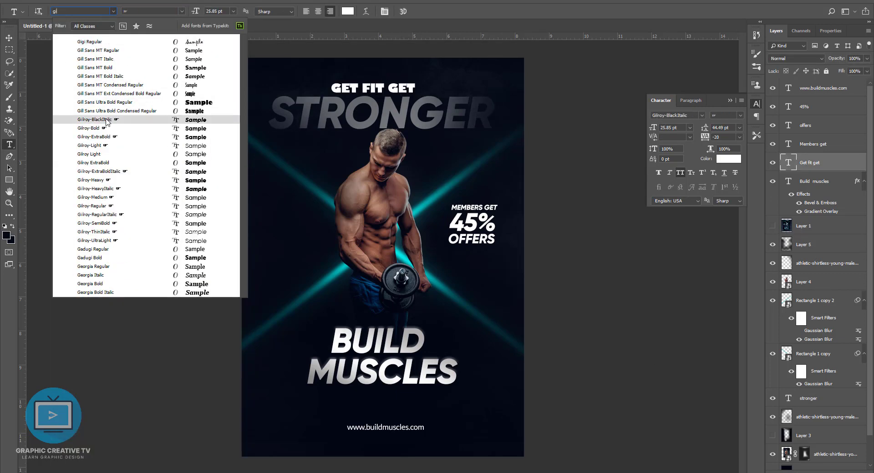
click(107, 173)
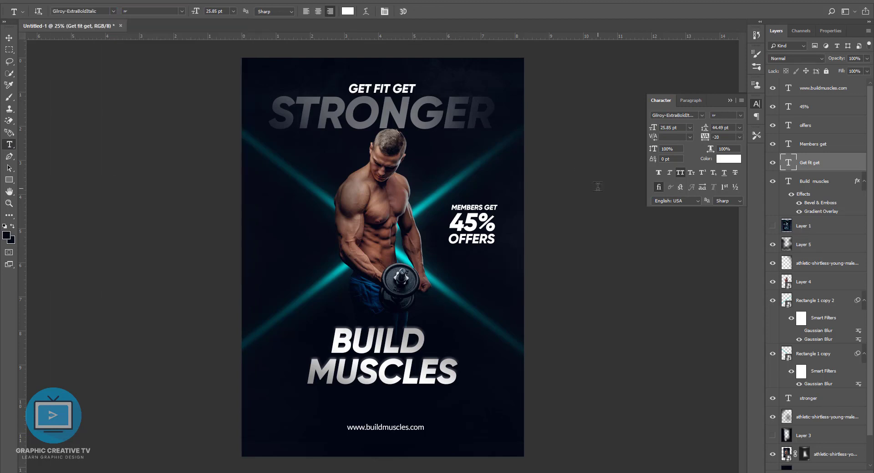
key(v)
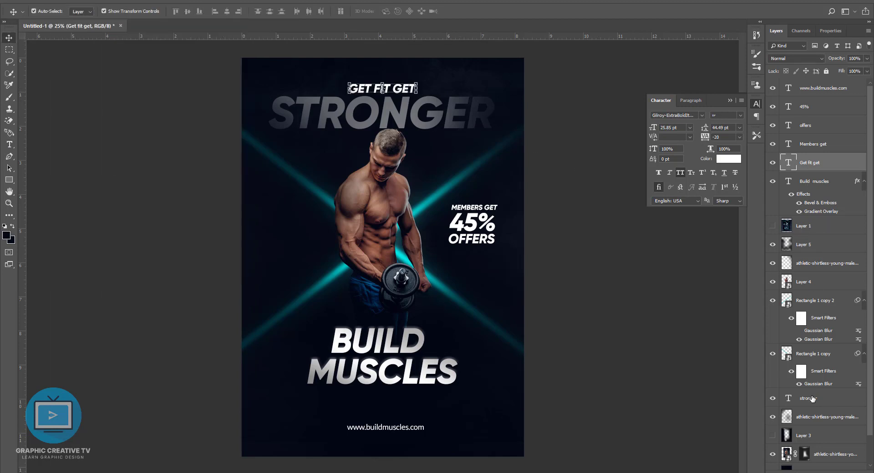
click(796, 59)
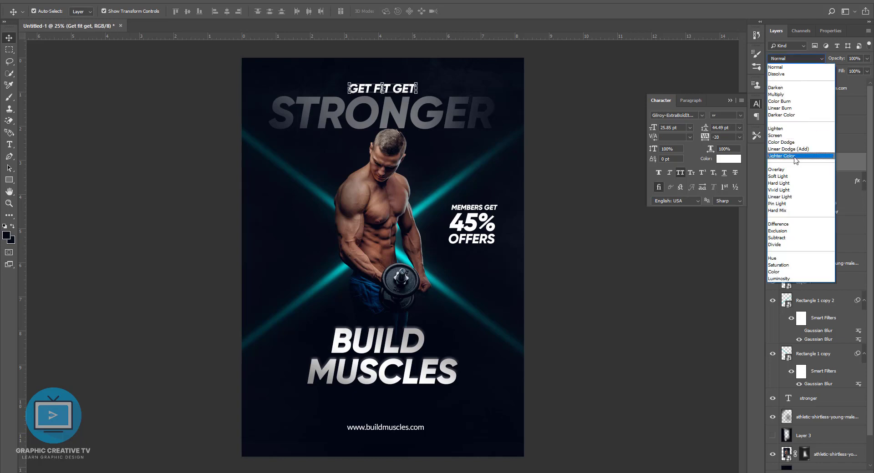
click(791, 149)
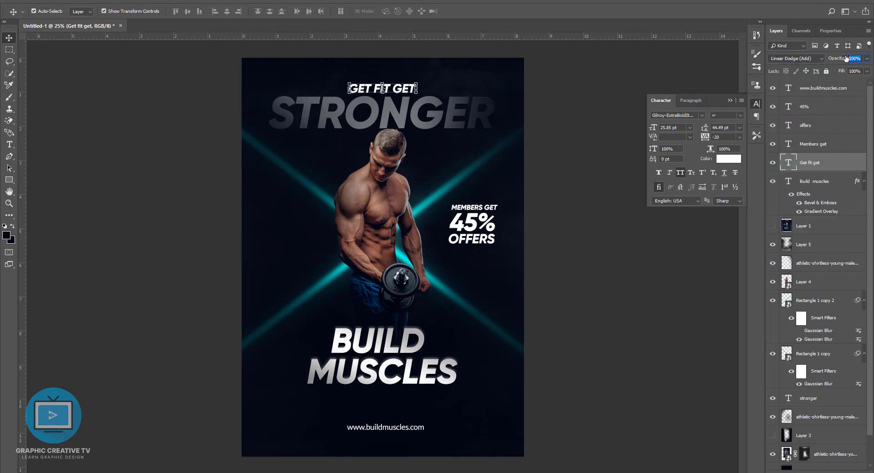
text(37)
click(590, 272)
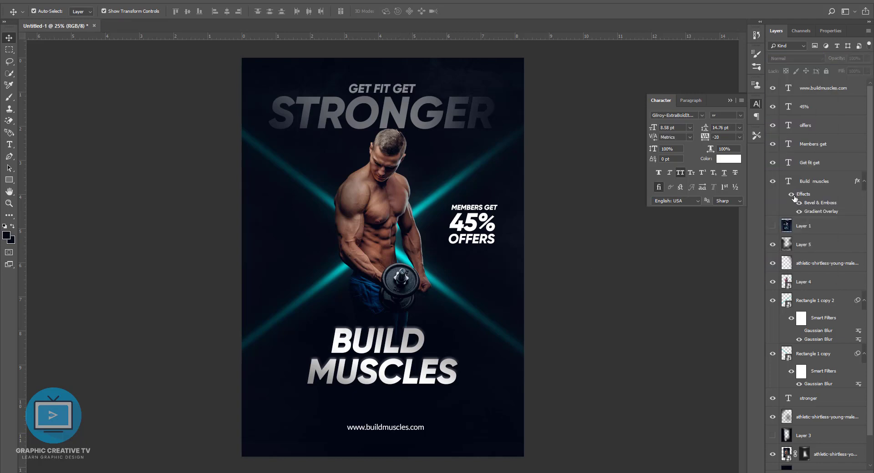
Nudge the STRONGER and GET FIT GET headline layers slightly lower
click(816, 407)
ctrl+click(814, 164)
key(shift+Down)
key(shift+Down)
key(shift+Down)
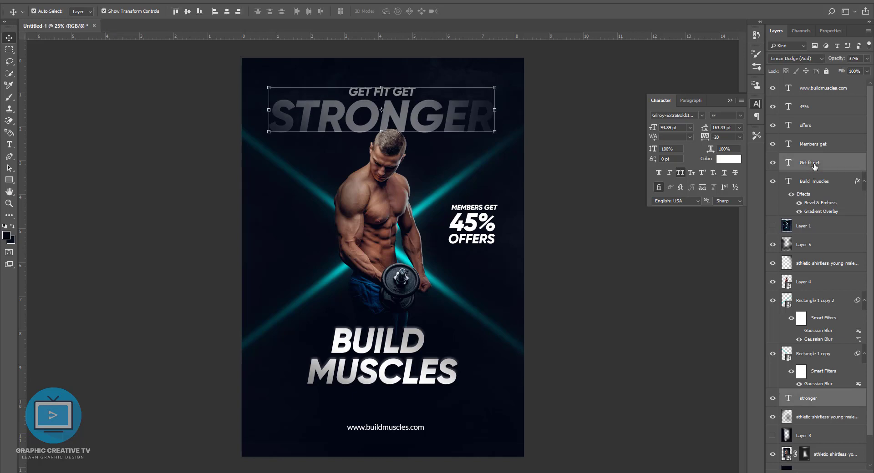
key(shift+Down)
key(shift+Down)
key(shift+Down)
key(shift+Up)
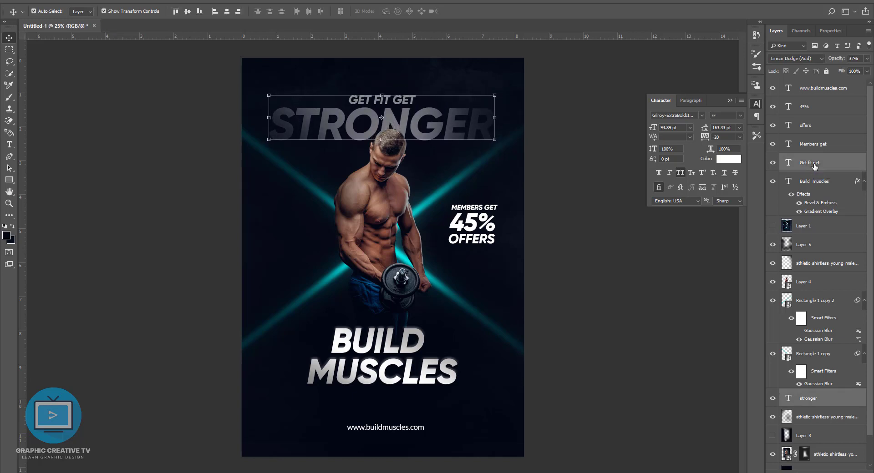
click(373, 342)
Turn off BUILD MUSCLES' bevel and move the text slightly lower
click(798, 203)
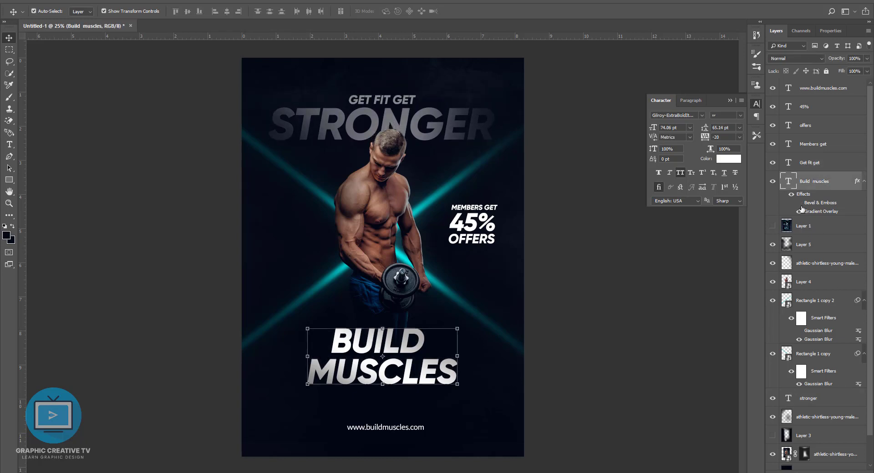
click(772, 181)
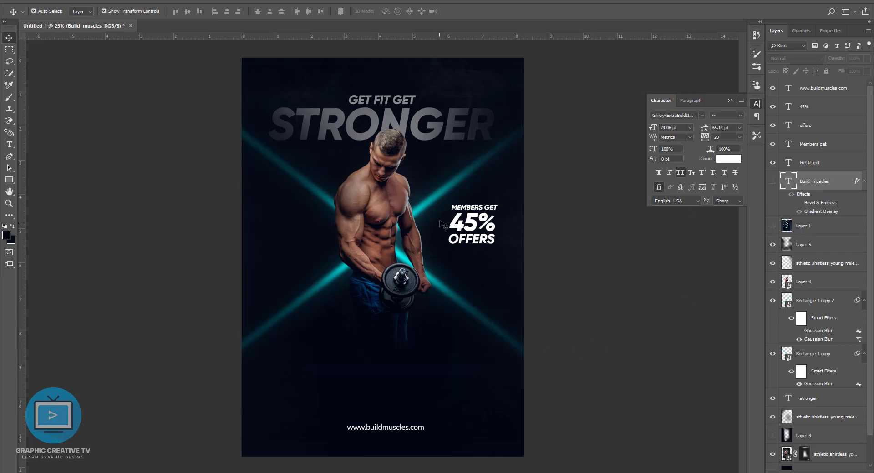
click(773, 181)
drag(391, 347, 392, 353)
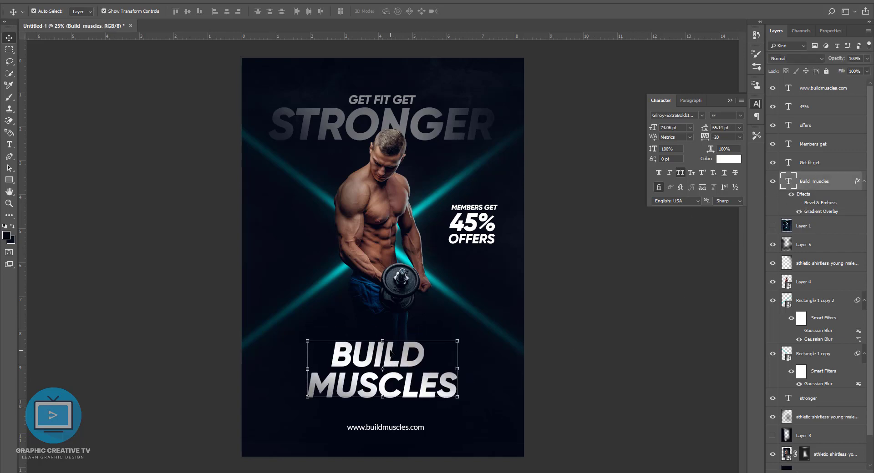
click(409, 427)
key(shift+Up)
key(shift+Up)
key(shift+Up)
key(shift+Up)
key(shift+Up)
key(shift+Up)
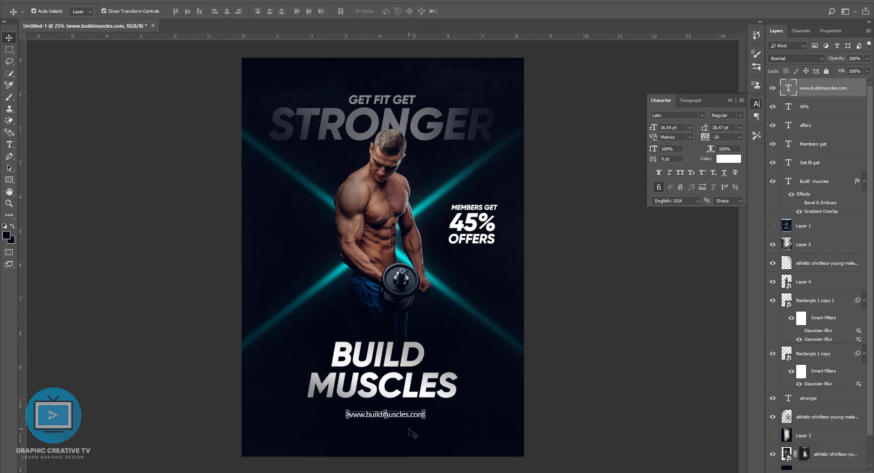
drag(309, 303, 306, 147)
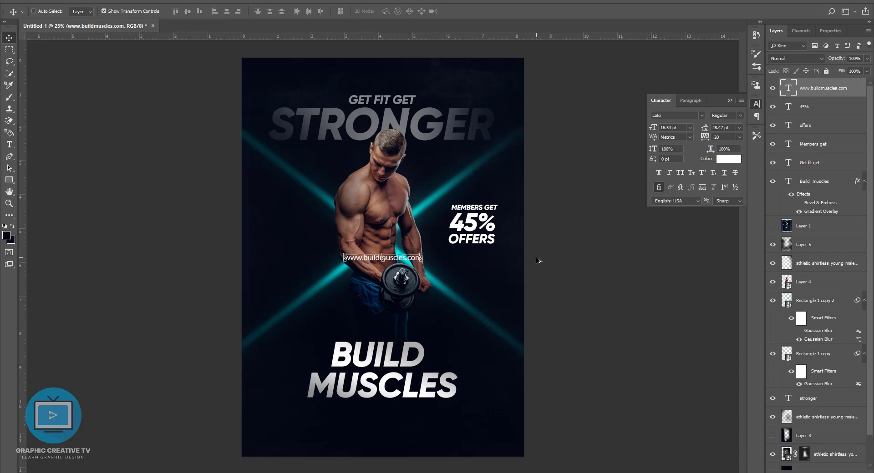
key(ctrl+a)
key(ctrl+z)
key(ctrl+z)
shift+click(394, 381)
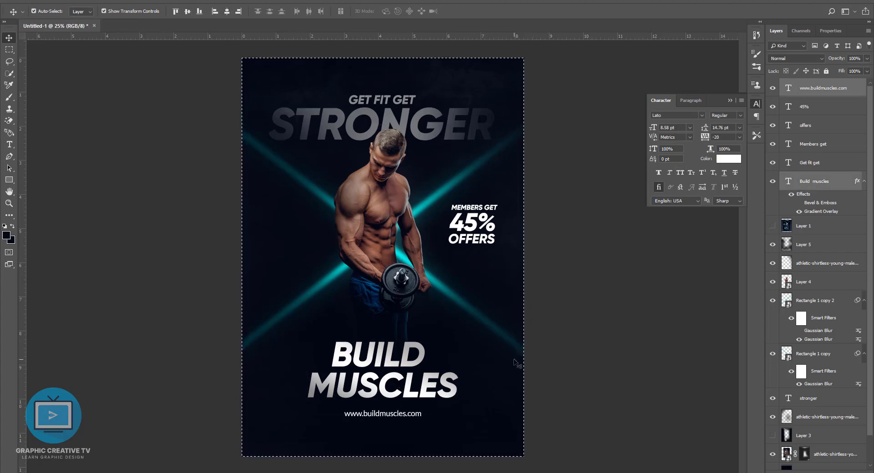
Select the Build muscles layer and turn on its Bevel & Emboss effect
click(461, 304)
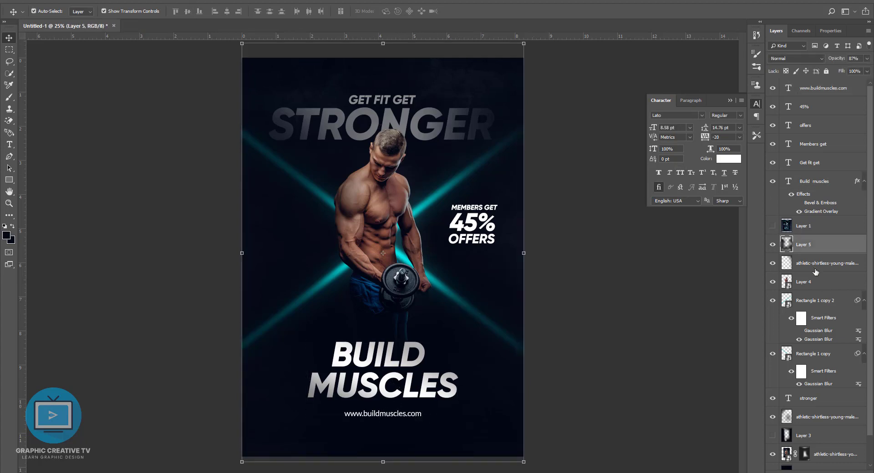
click(617, 234)
click(413, 352)
click(799, 202)
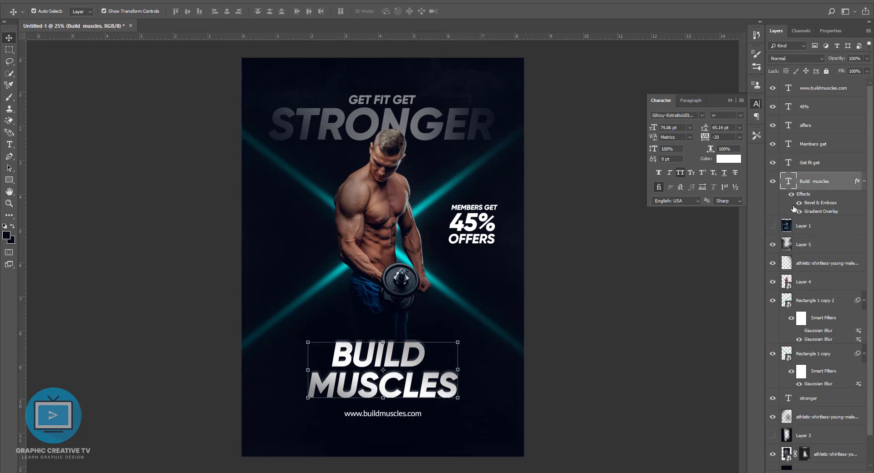
click(480, 348)
Give the Build muscles bevel a 21 px size, keeping the Smooth technique
click(421, 350)
double_click(814, 206)
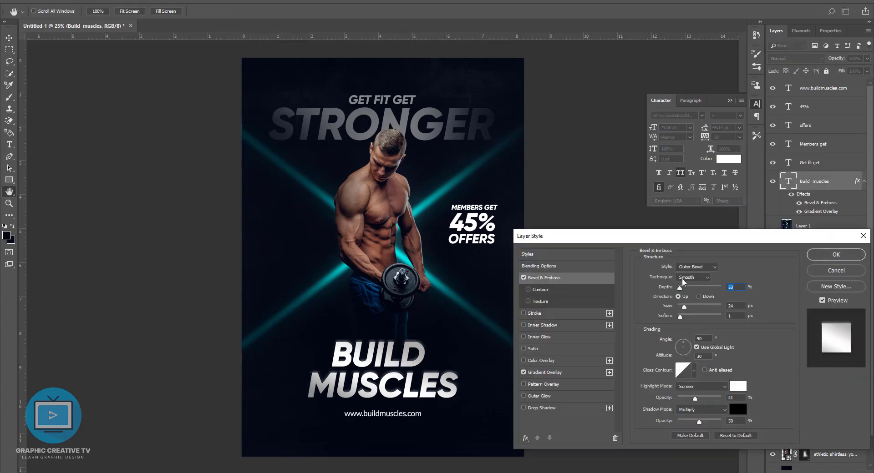
drag(681, 306, 685, 310)
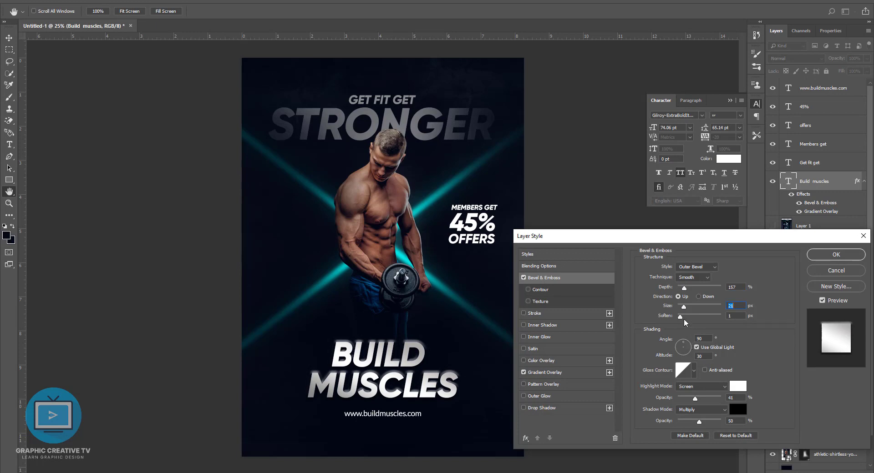
click(692, 277)
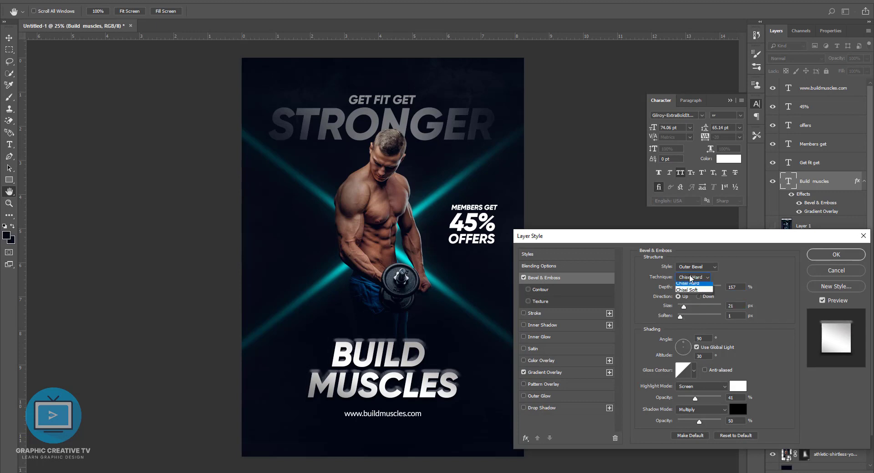
click(690, 299)
click(699, 278)
click(689, 286)
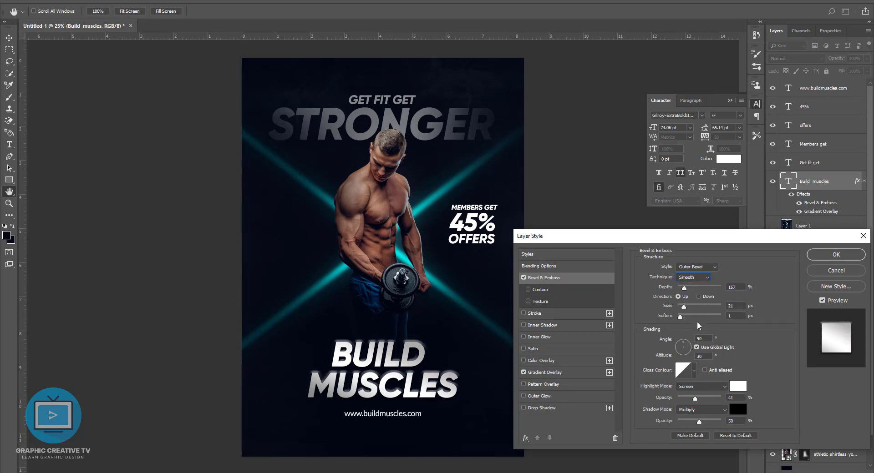
Set the bevel highlight and shadow modes to Normal, with 57% highlight opacity
click(701, 386)
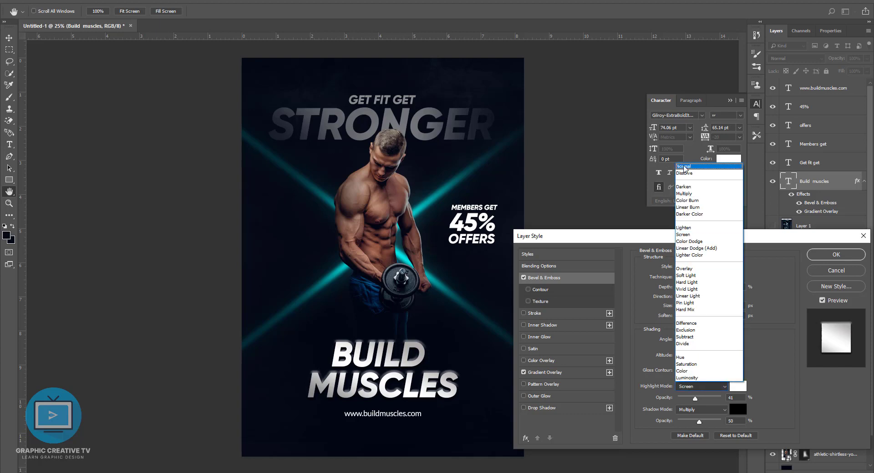
click(687, 169)
mouse_move(695, 399)
mouse_down()
mouse_move(703, 399)
mouse_move(696, 399)
mouse_up()
click(701, 409)
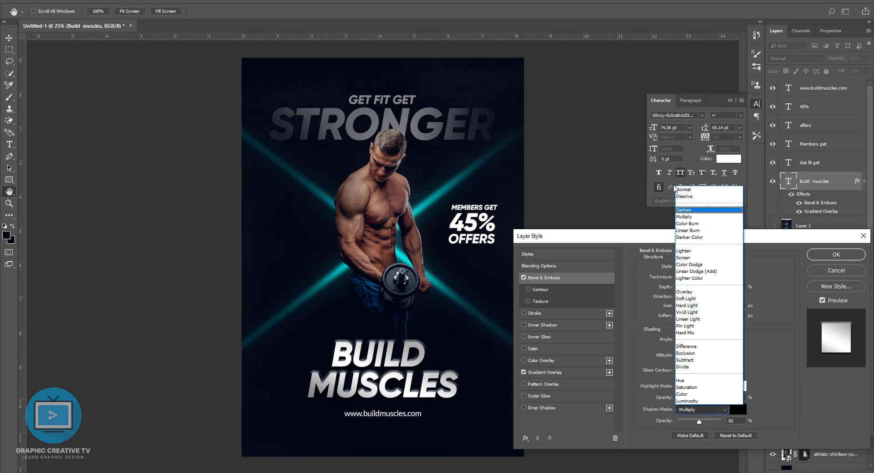
click(687, 187)
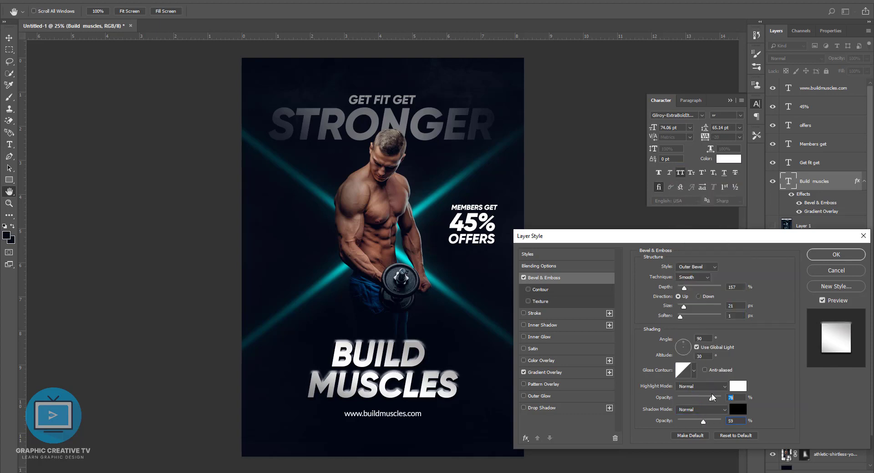
Try several gloss contours, settling on the fifth contour in the second row
click(693, 371)
click(667, 406)
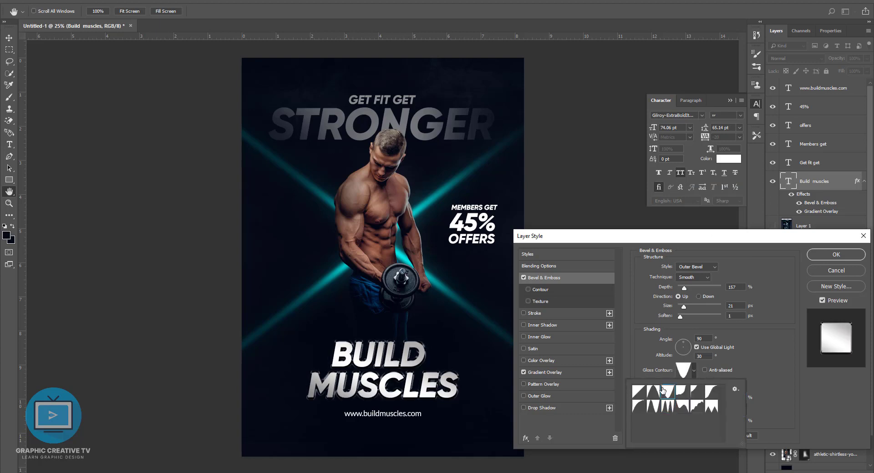
click(654, 393)
click(649, 407)
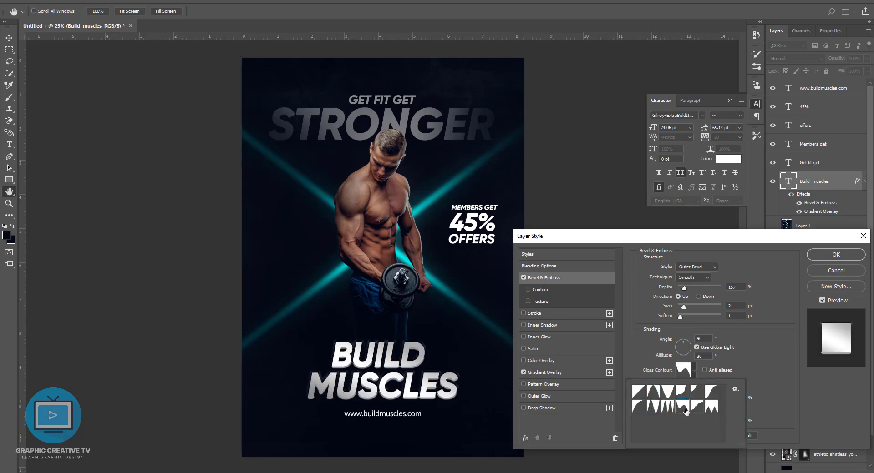
click(711, 407)
click(668, 394)
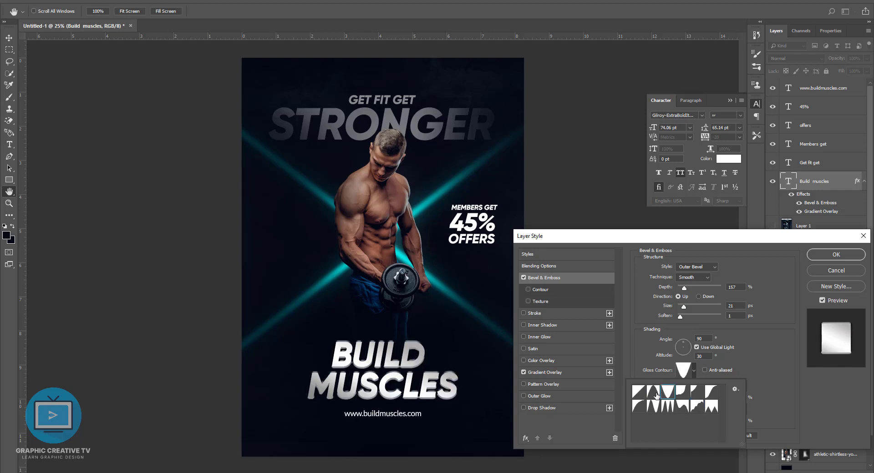
click(640, 393)
click(682, 406)
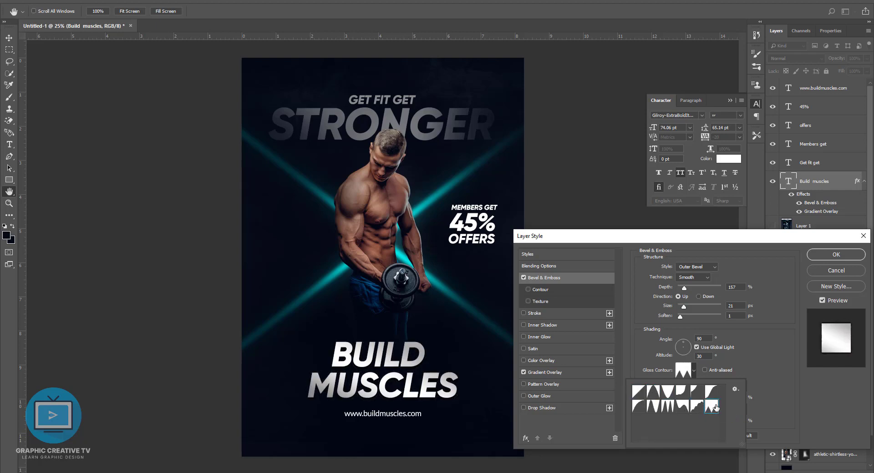
Adjust the bevel depth, keep Normal highlights at lower opacity, and apply the style
drag(684, 287, 682, 288)
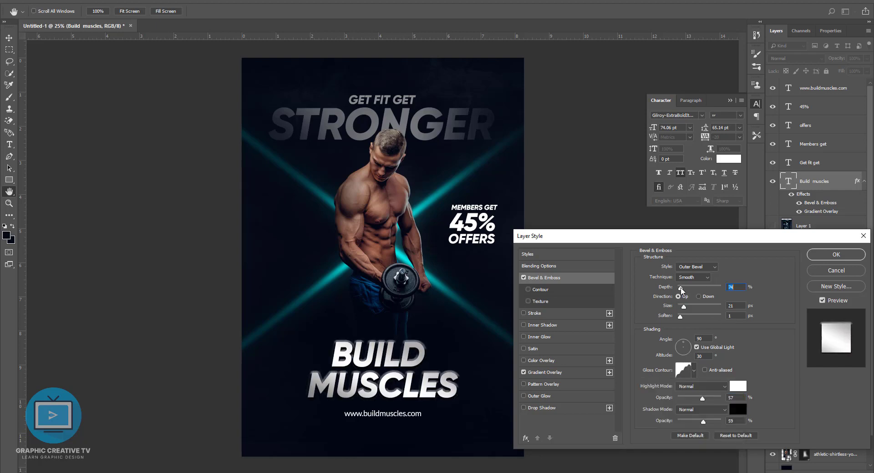
click(700, 386)
click(701, 195)
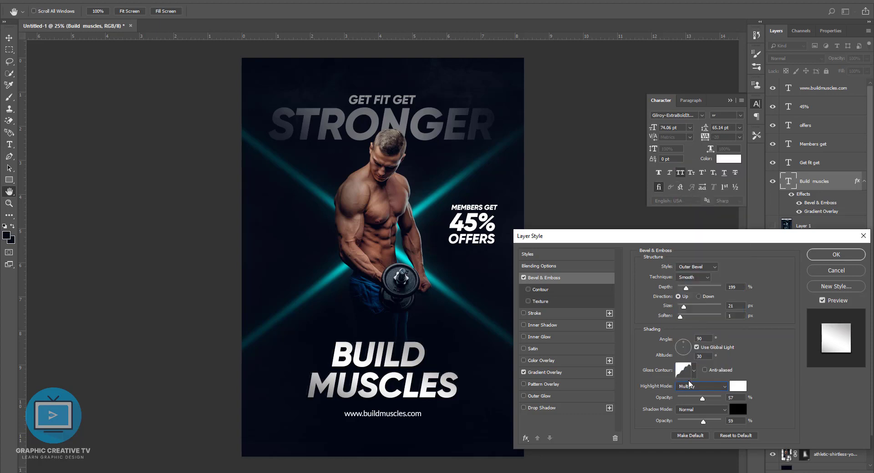
click(694, 370)
click(701, 386)
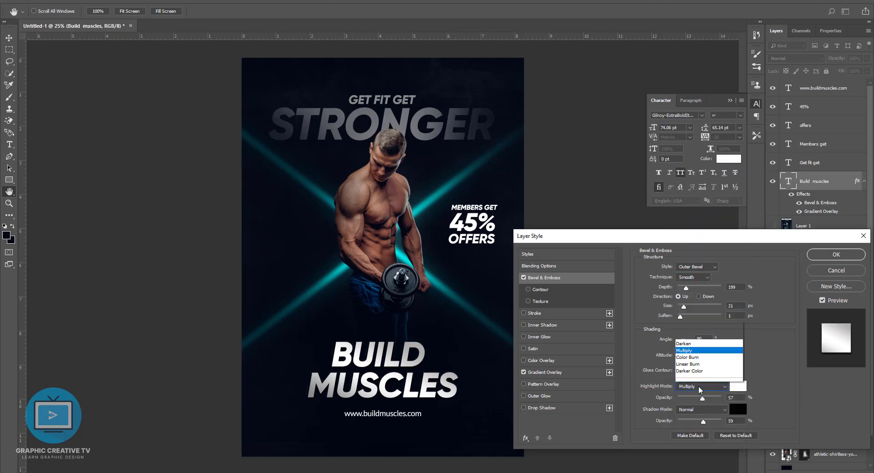
click(701, 169)
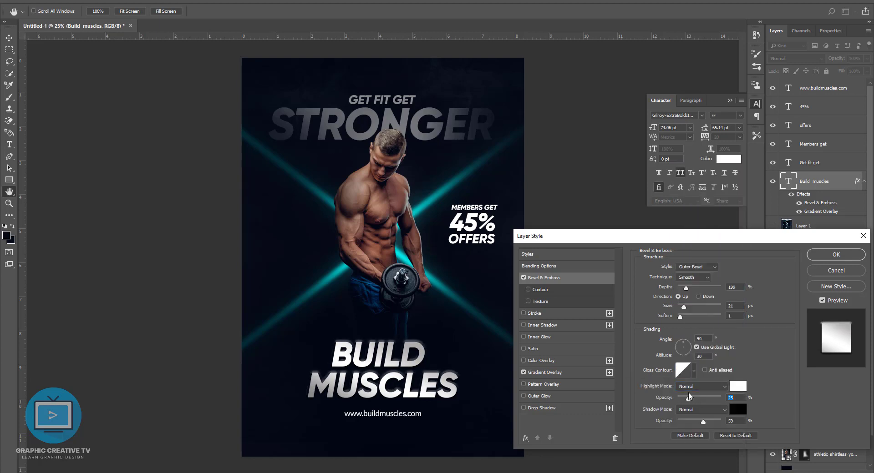
drag(691, 400, 692, 392)
click(835, 255)
click(608, 357)
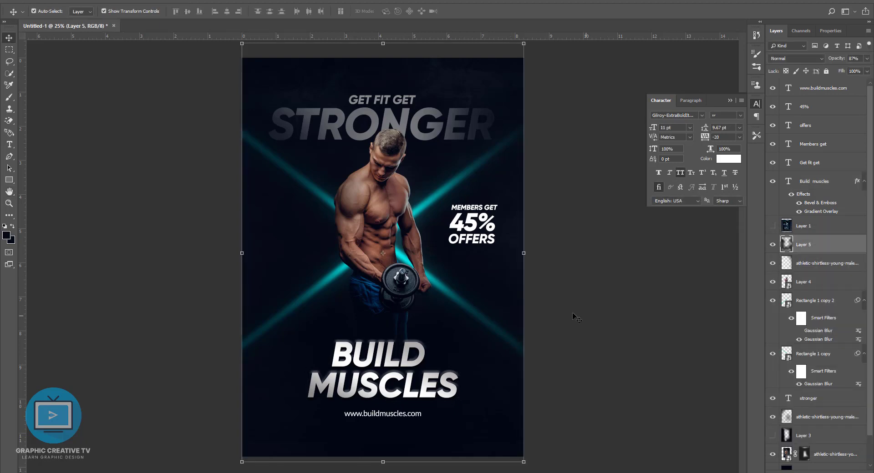
Erase the dark Layer 5 overlay over the man's chest and arms
click(803, 283)
click(794, 248)
right_click(10, 120)
click(36, 119)
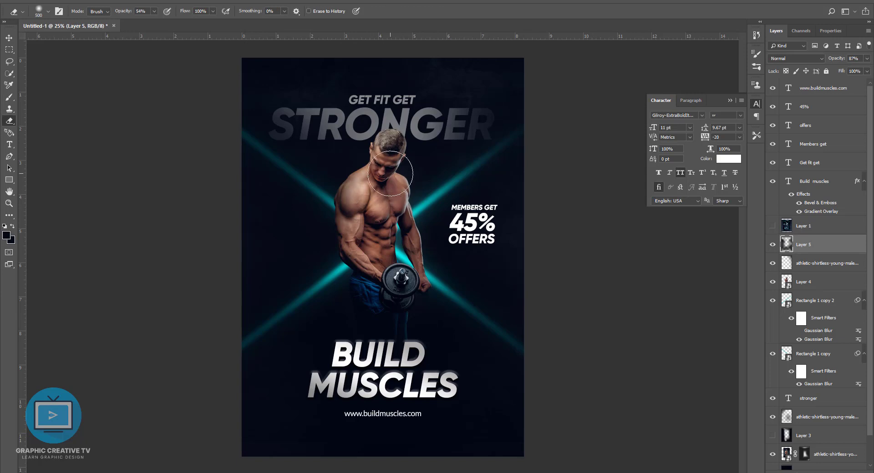
mouse_move(382, 178)
mouse_down()
mouse_move(355, 232)
mouse_move(387, 246)
mouse_move(401, 272)
mouse_up()
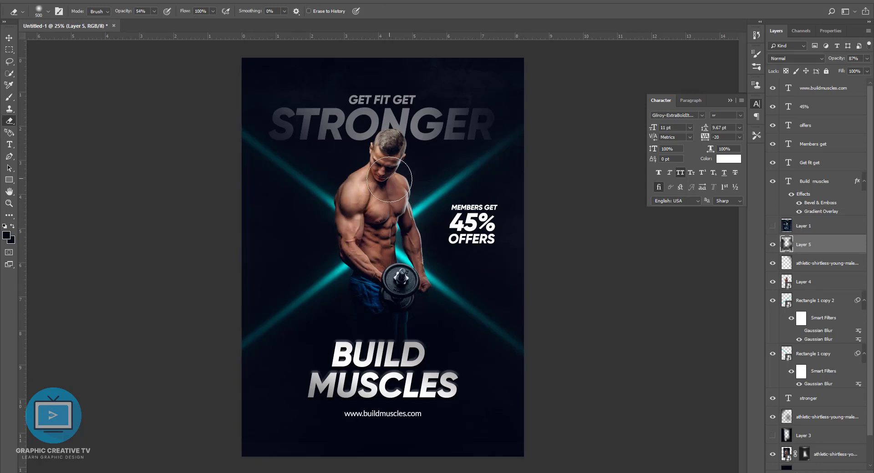
Add a layer mask to the screen-blended Layer 4 copy, with default black and white colours
click(784, 62)
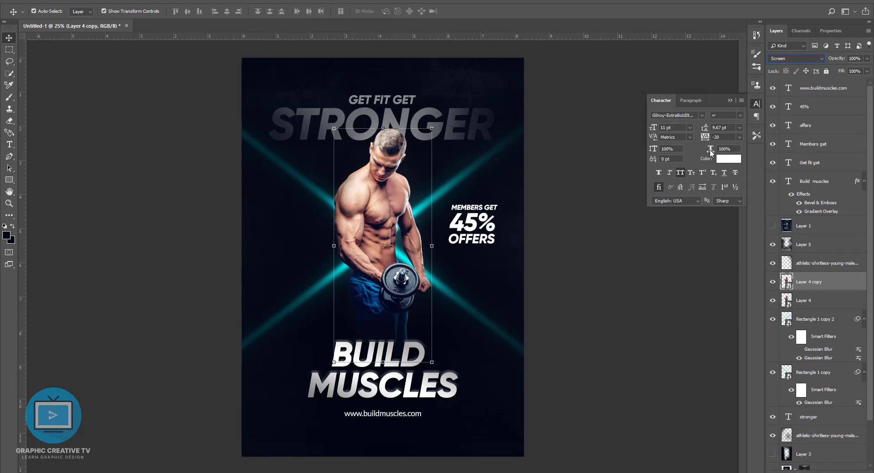
click(13, 122)
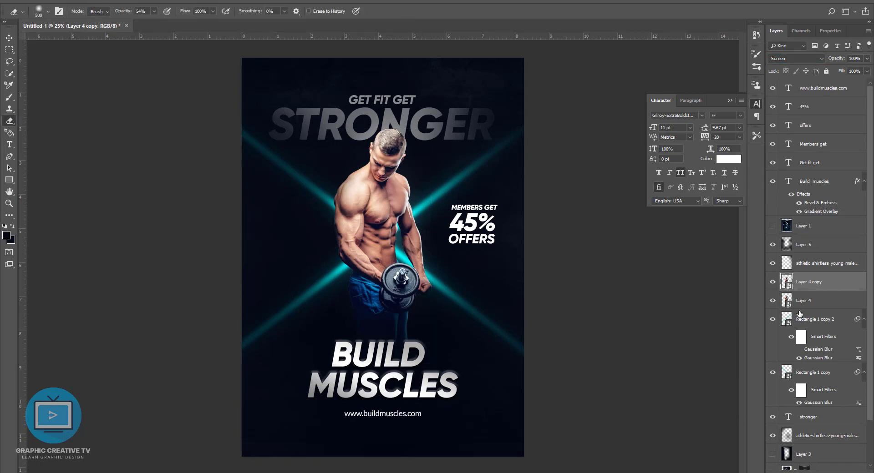
click(813, 471)
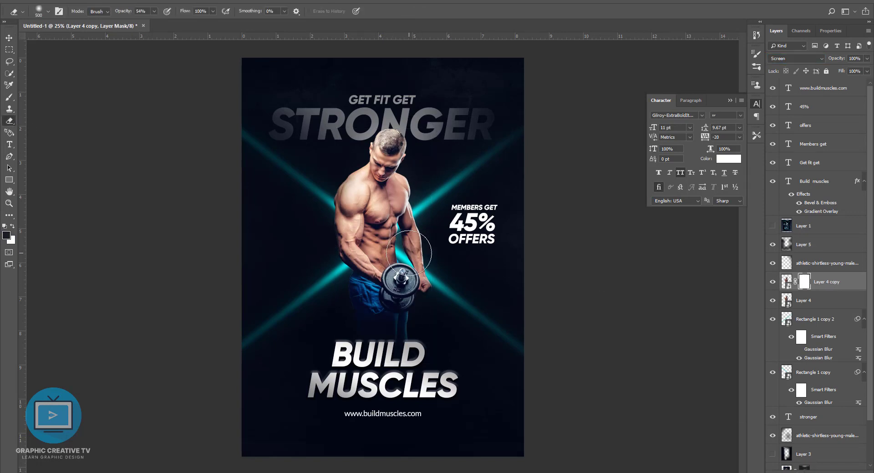
click(5, 227)
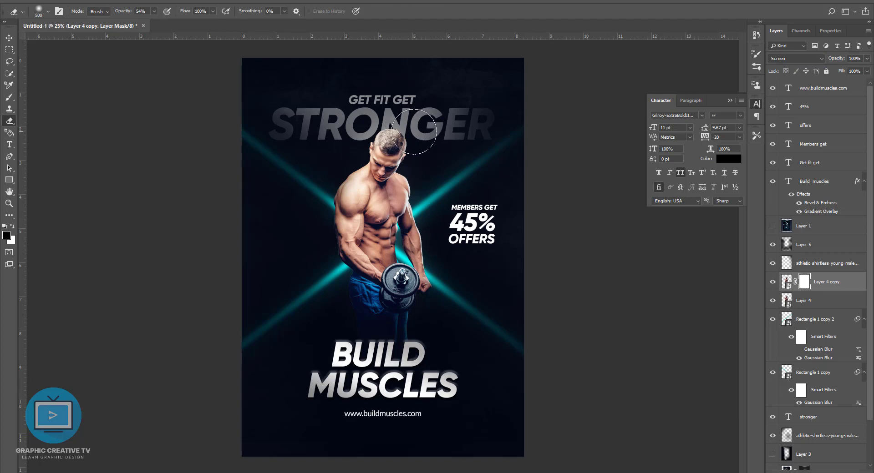
click(155, 12)
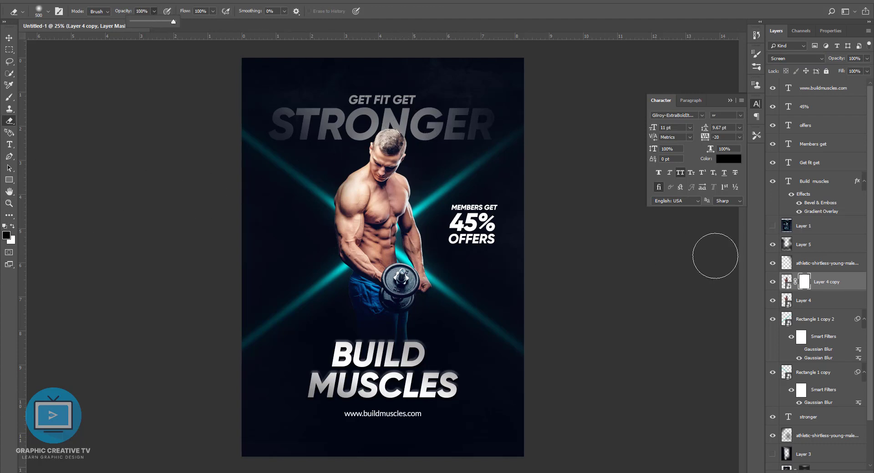
click(804, 282)
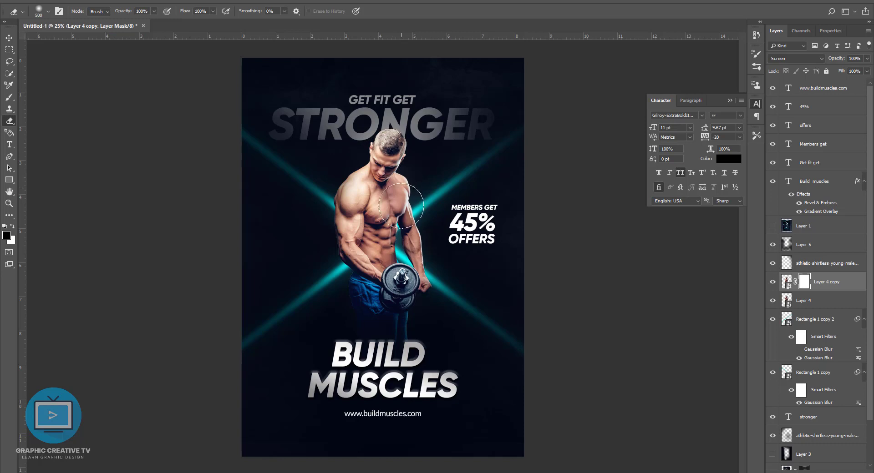
Paint black on the mask to hide the brightened copy around the man's head and edges
key(x)
key(b)
key(x)
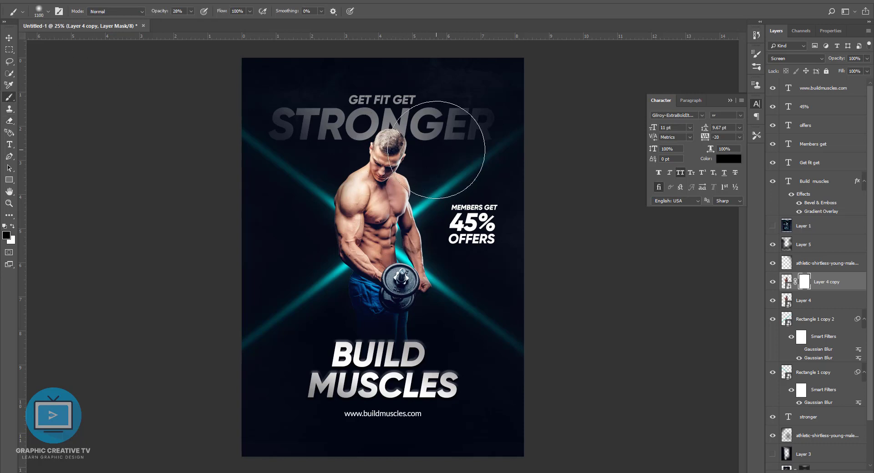
drag(409, 144, 429, 304)
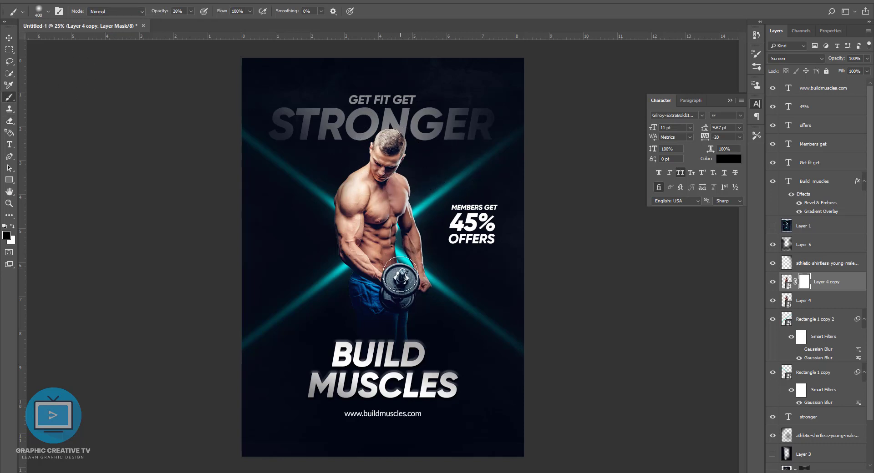
click(773, 282)
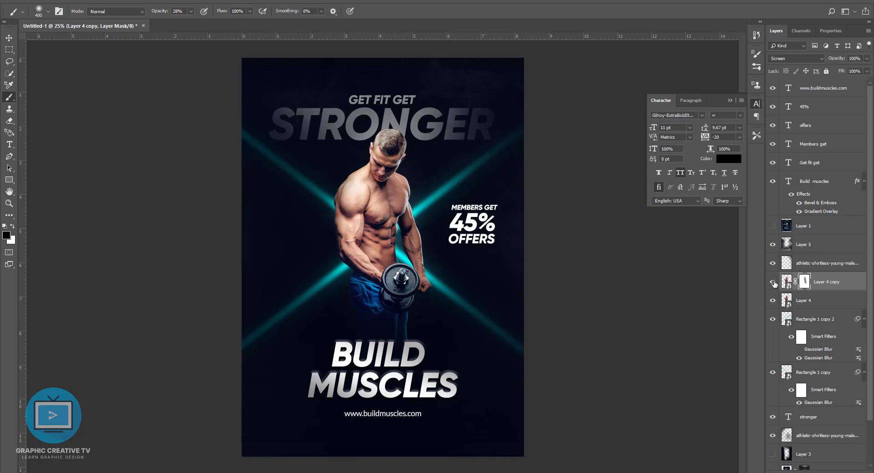
key(v)
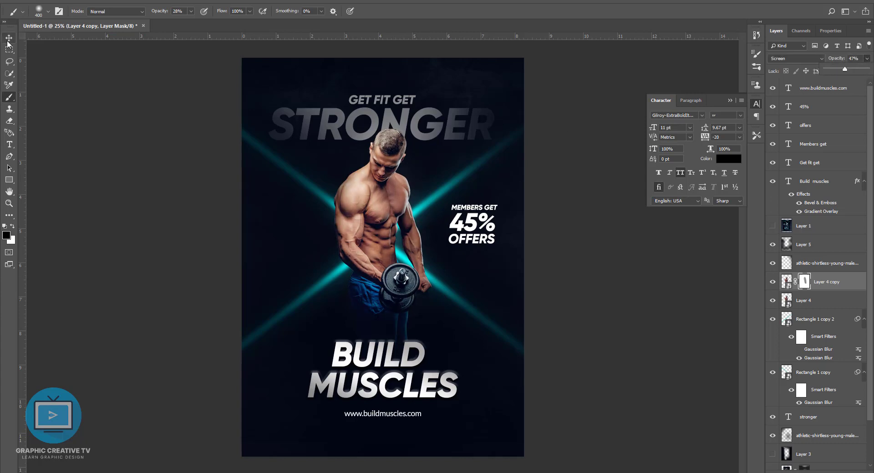
click(458, 470)
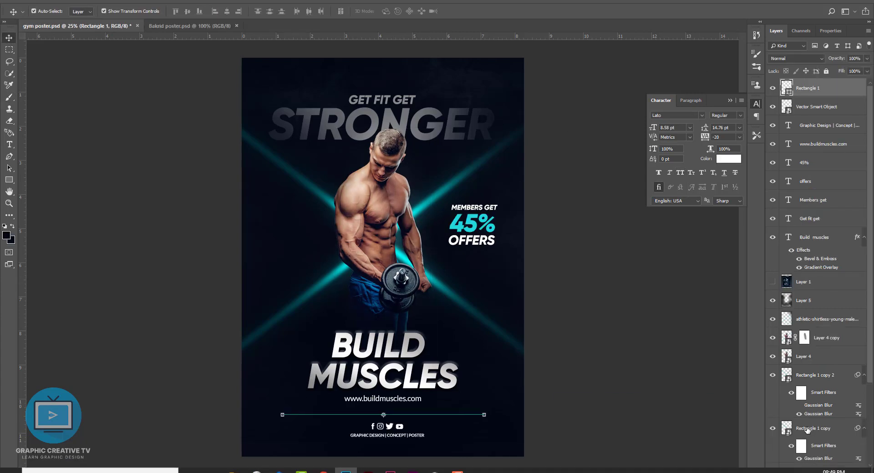
Enlarge the soft brush and mask away both ends of the Rectangle 1 divider line
key(bracketright)
key(bracketright)
key(bracketright)
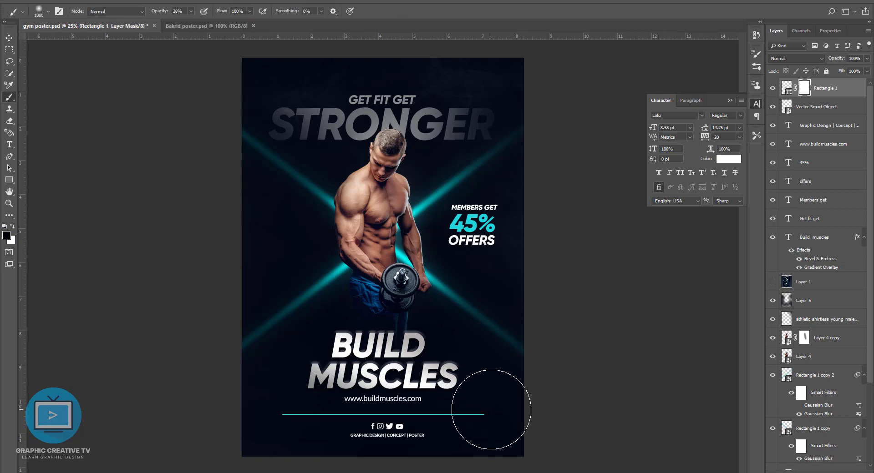
key(bracketright)
key(bracketright)
key(bracketright)
key(v)
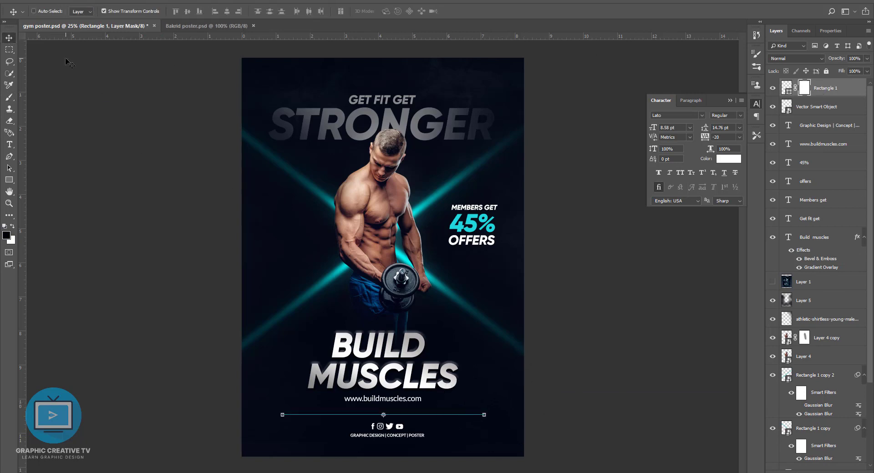
key(ctrl)
key(b)
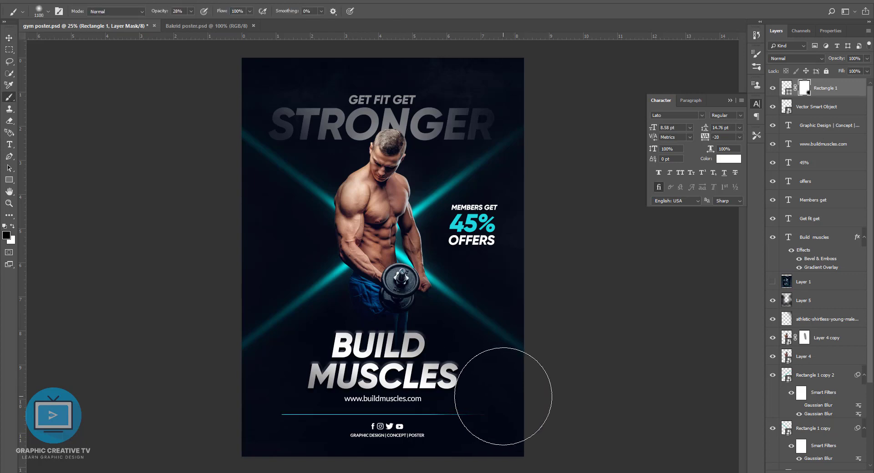
click(502, 397)
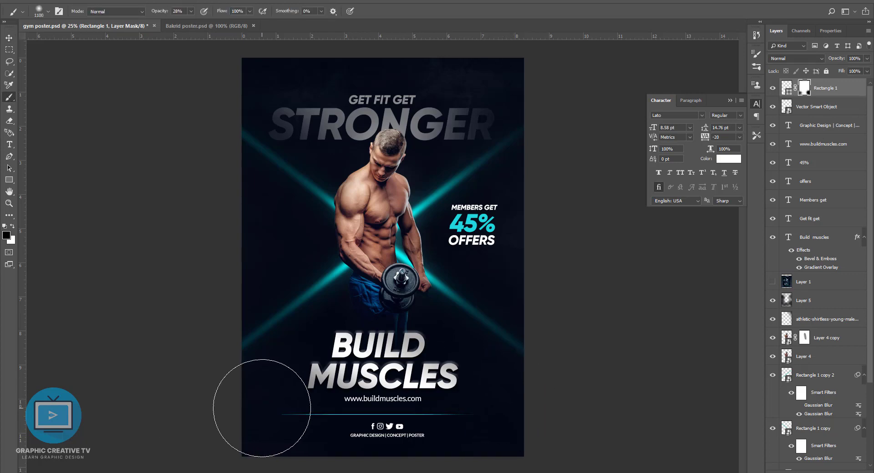
click(261, 408)
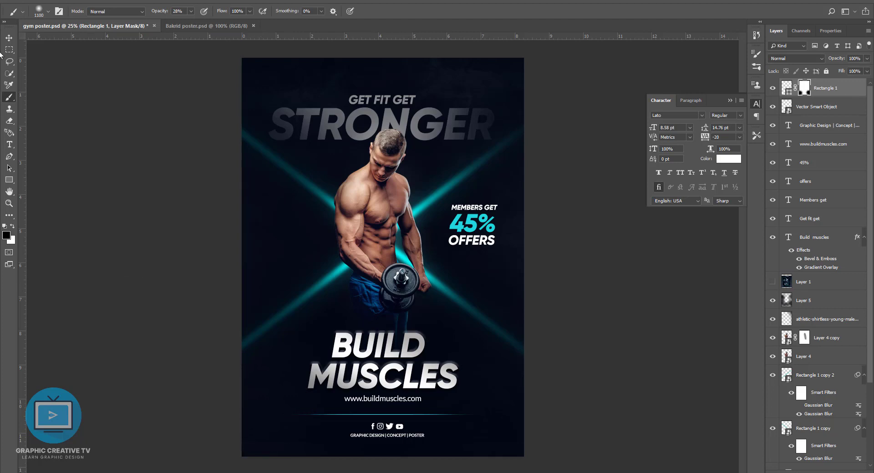
click(9, 38)
click(412, 401)
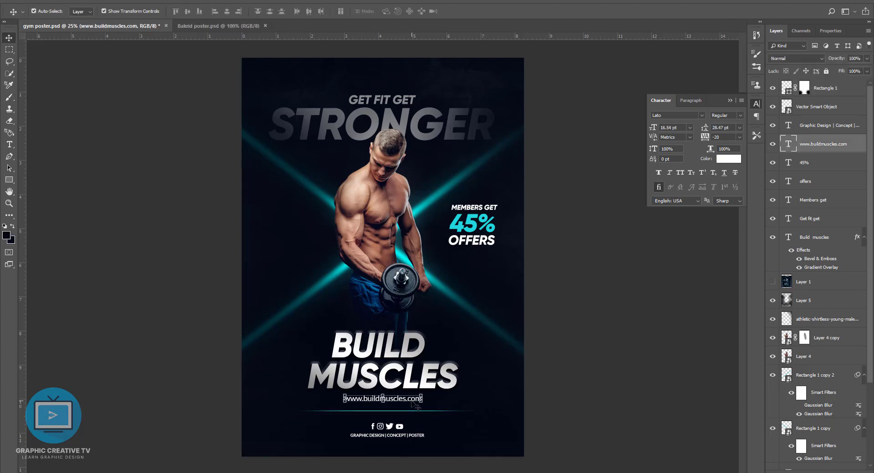
click(572, 401)
click(444, 198)
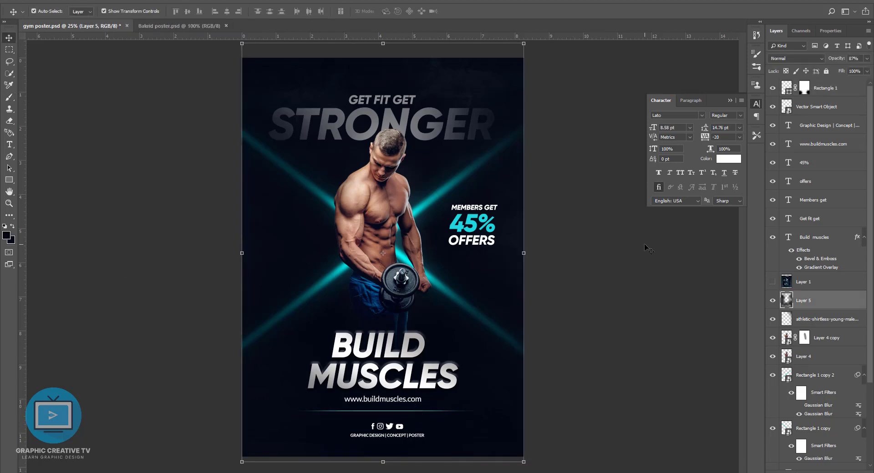
click(560, 197)
click(400, 427)
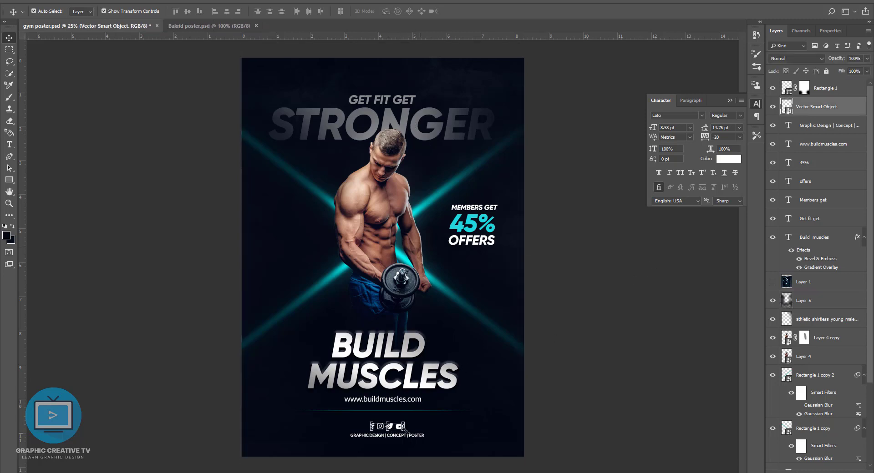
shift+click(389, 346)
shift+click(391, 399)
shift+click(391, 435)
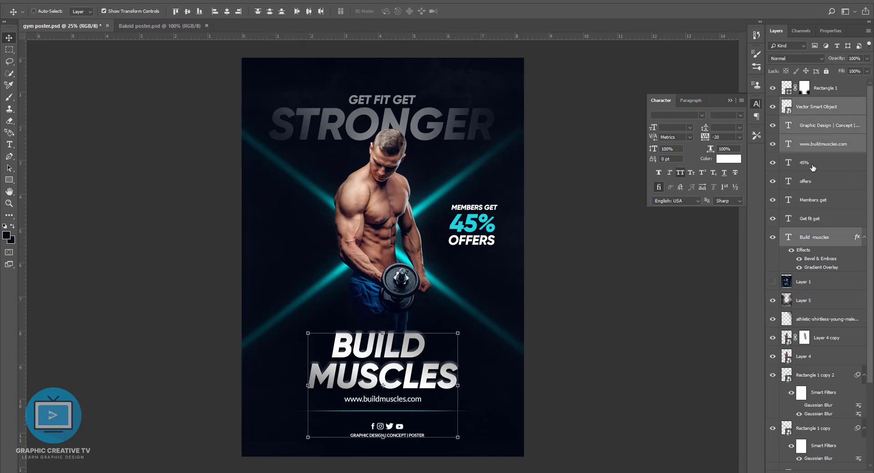
ctrl+click(817, 219)
scroll(829, 346, down, 3)
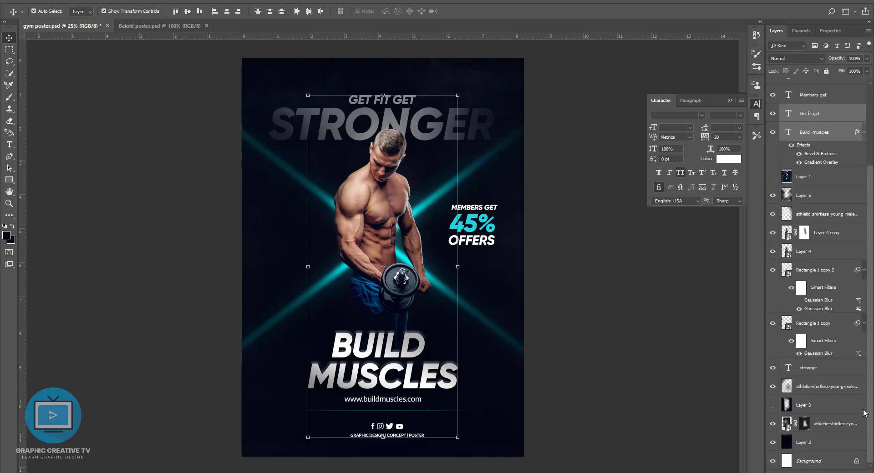
ctrl+click(815, 368)
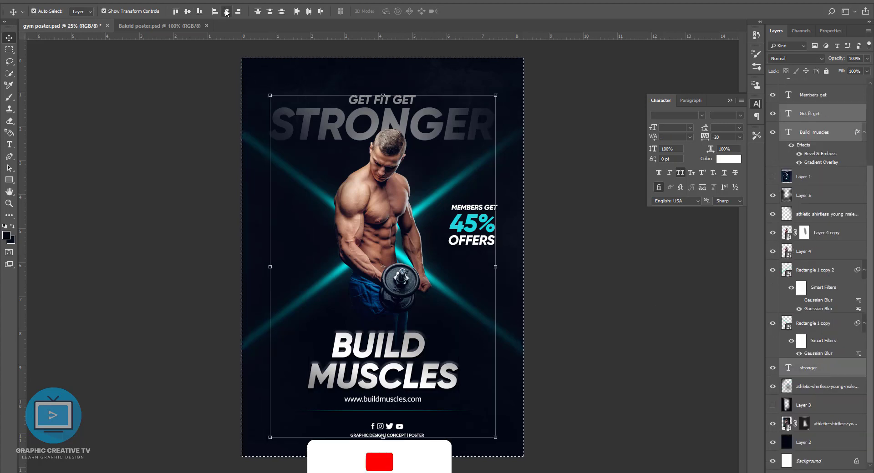
click(563, 249)
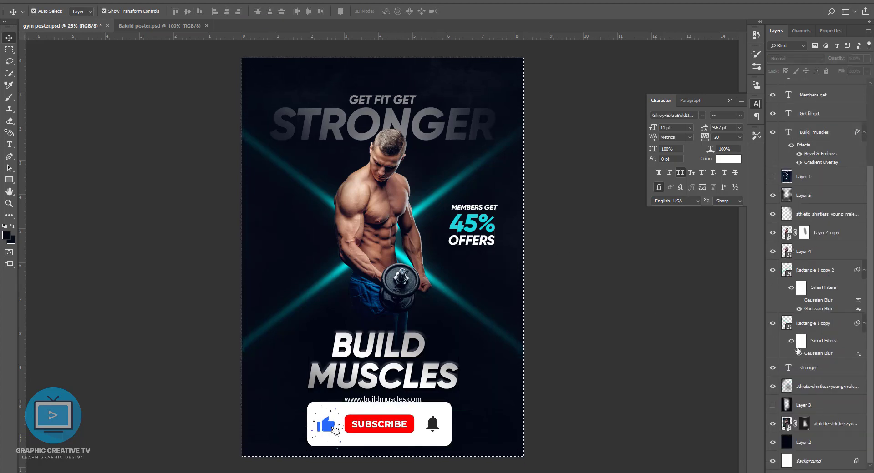
click(463, 285)
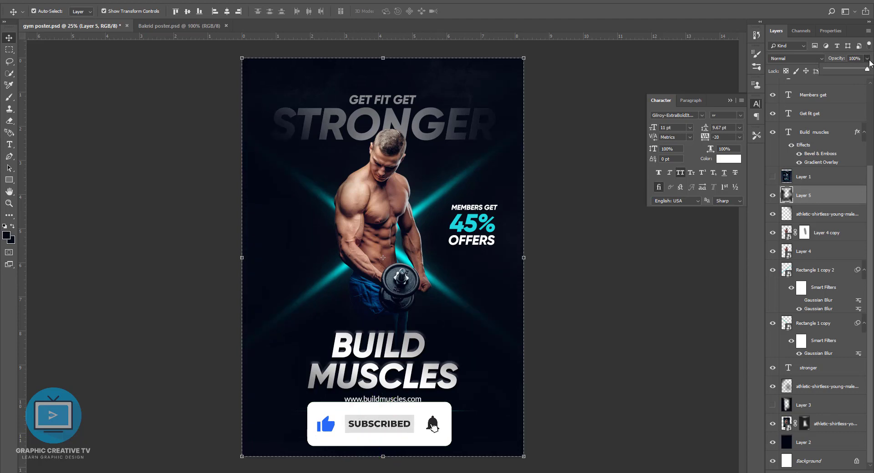
scroll(866, 59, down, 1)
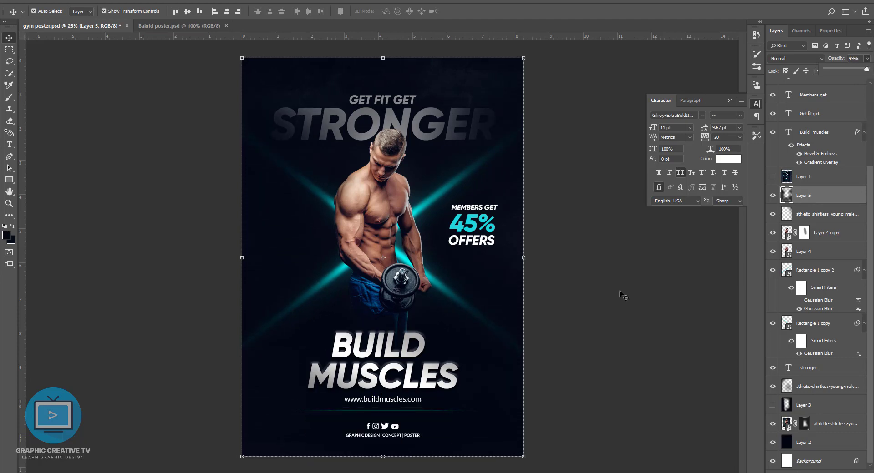
Lower the opacity of the GET FIT GET and STRONGER title layers to 17%
key(b)
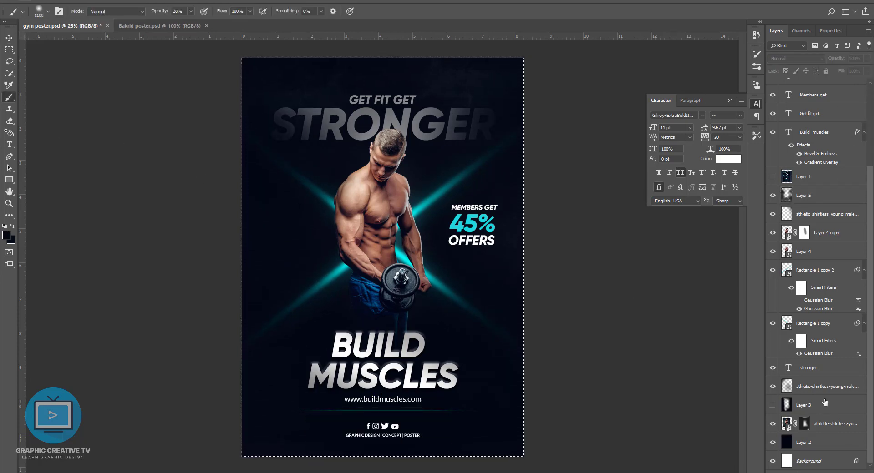
key(ctrl+d)
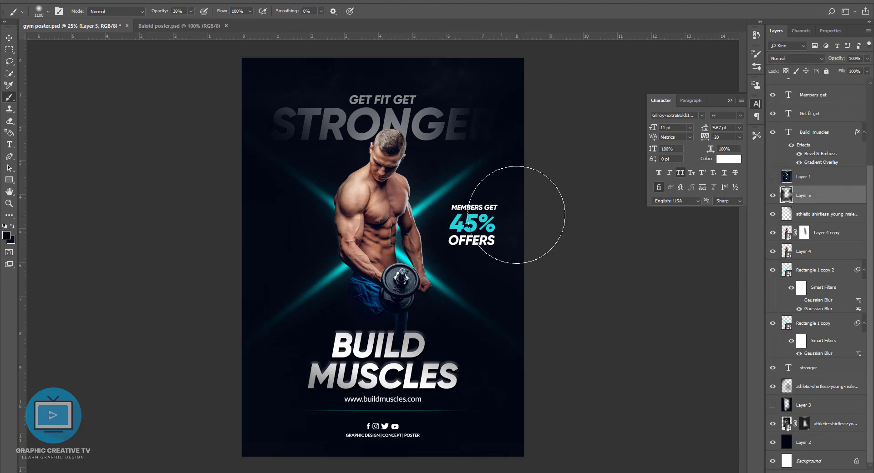
key(v)
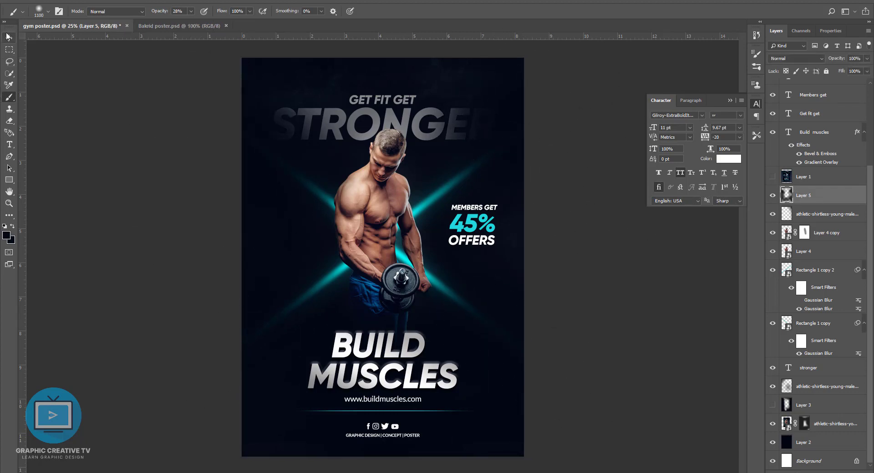
click(379, 144)
click(814, 113)
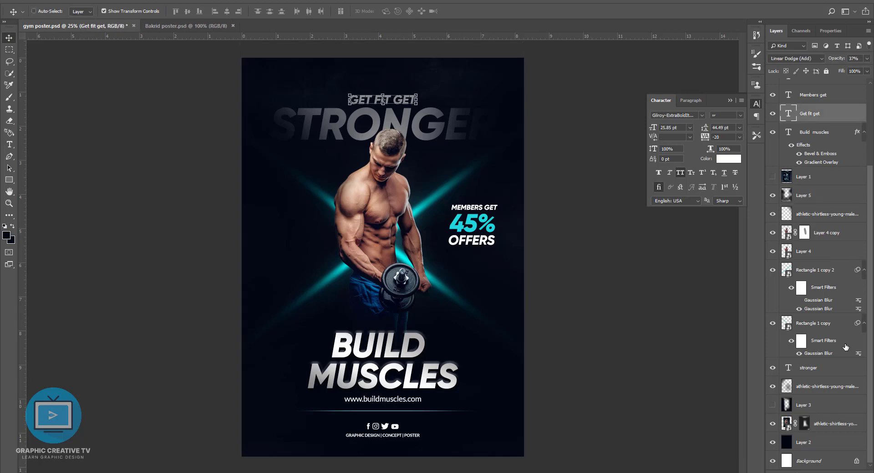
ctrl+click(814, 368)
drag(842, 68, 833, 67)
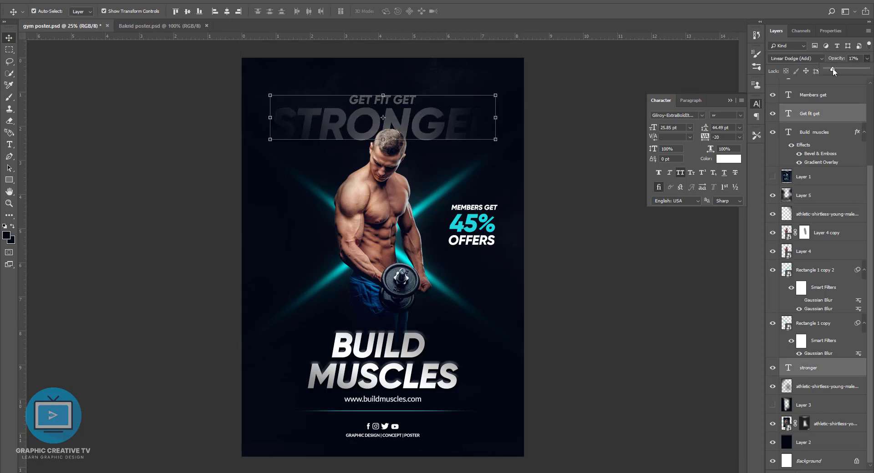
Select Layer 5 and set up a larger, low-strength eraser
click(603, 244)
click(803, 195)
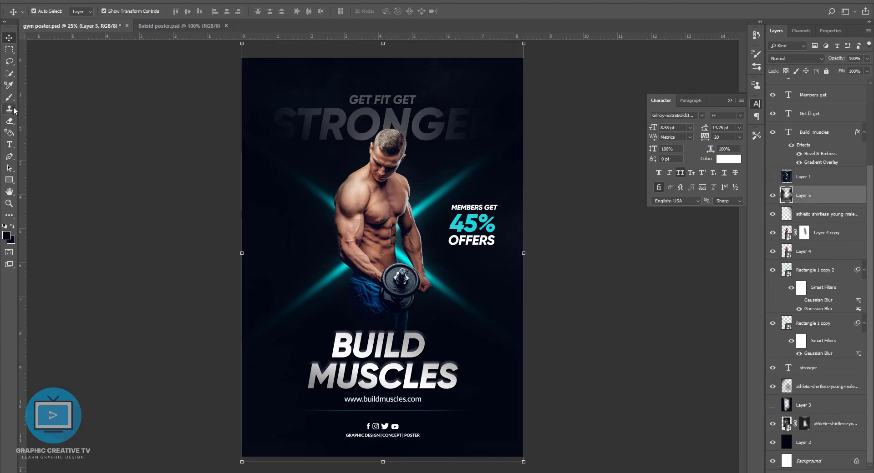
click(10, 121)
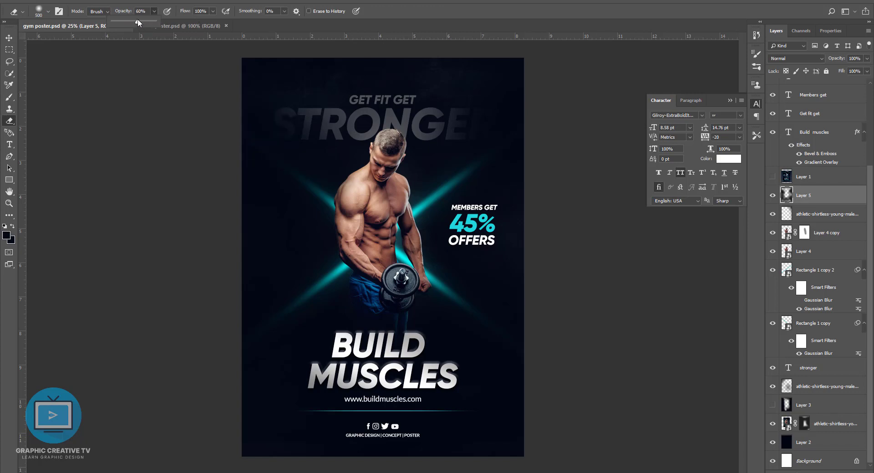
click(283, 130)
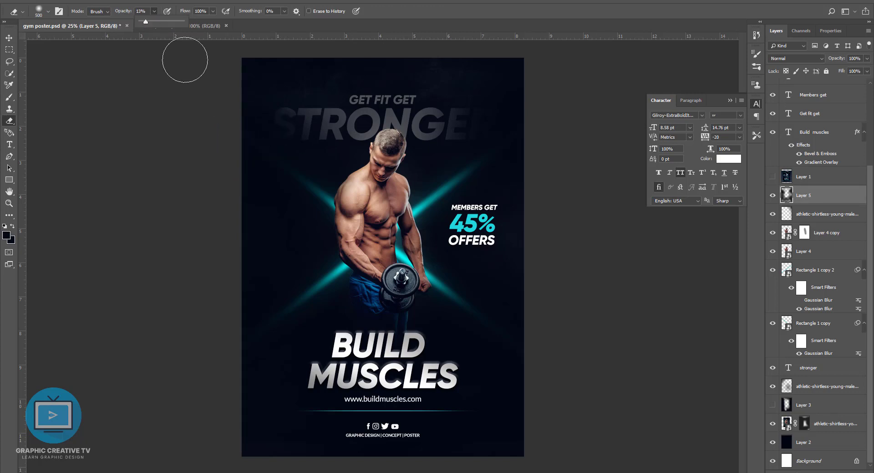
key(bracketright)
key(bracketright)
key(bracketright)
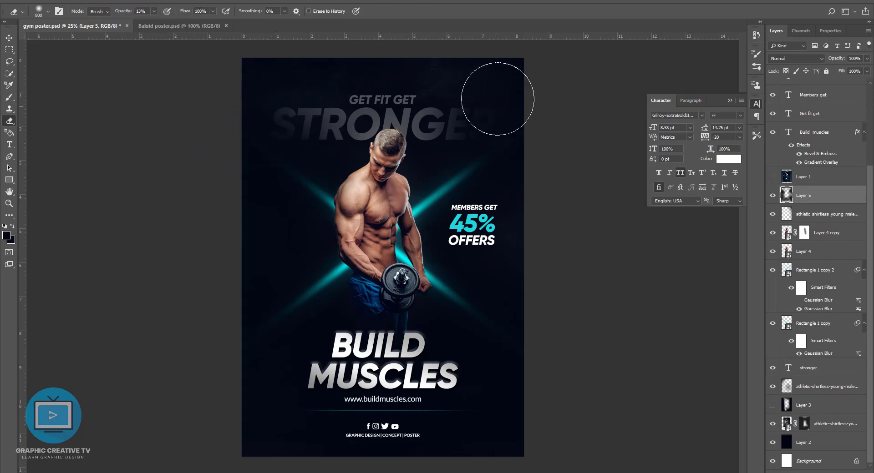
key(v)
click(621, 316)
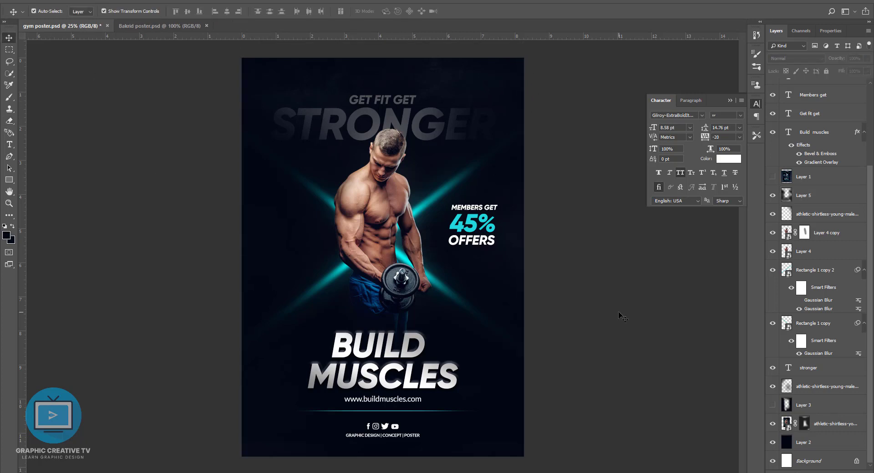
Preview the poster full screen on a light grey backdrop, then return to the panels
key(f)
key(f)
right_click(588, 163)
click(637, 203)
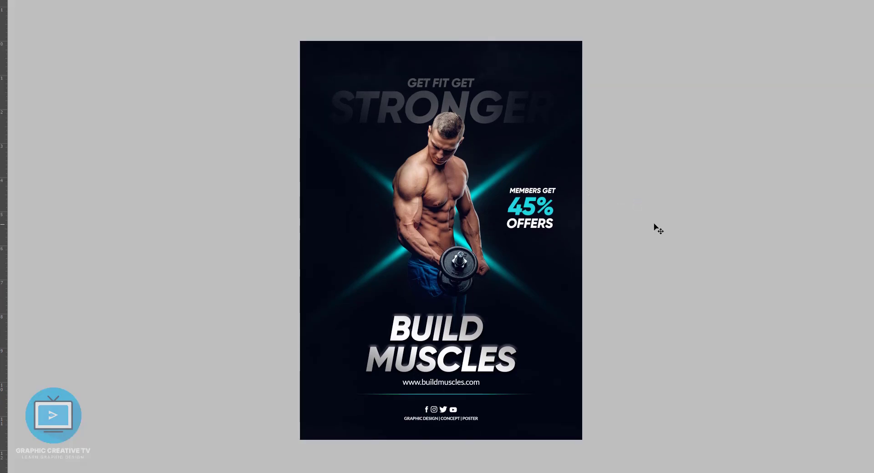
key(f)
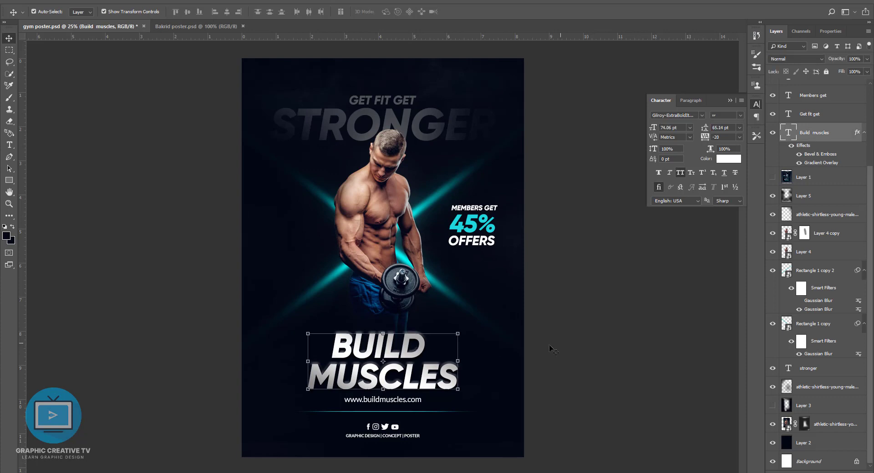
Reduce the Build muscles Bevel & Emboss depth and preview the finished poster full screen
double_click(815, 155)
drag(691, 291, 679, 290)
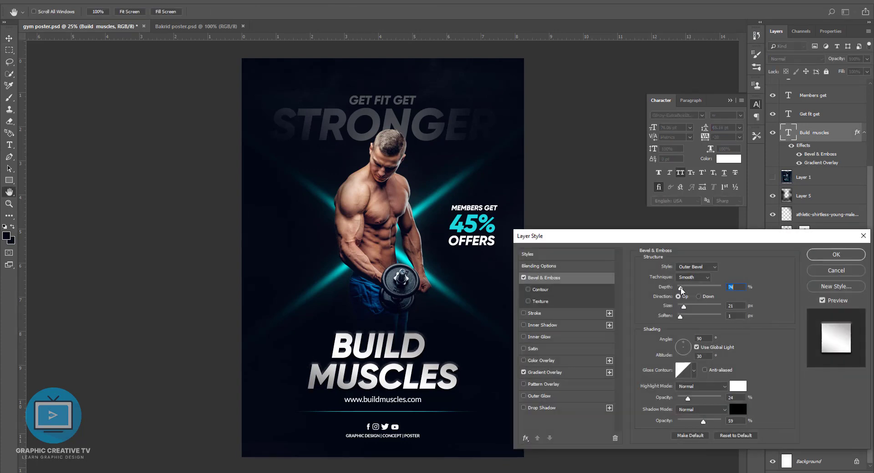
click(836, 255)
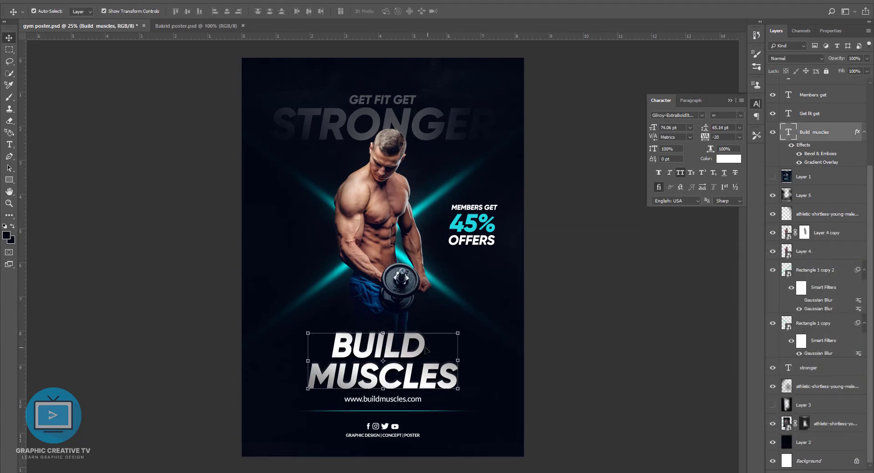
key(t)
key(v)
key(f)
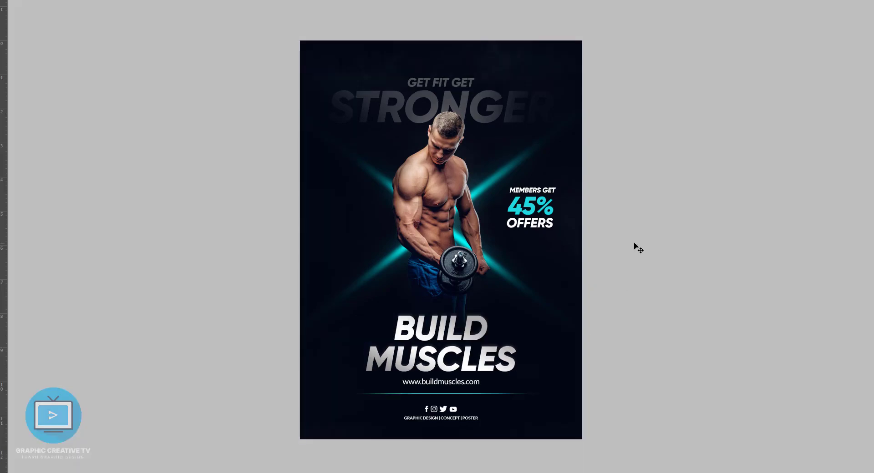